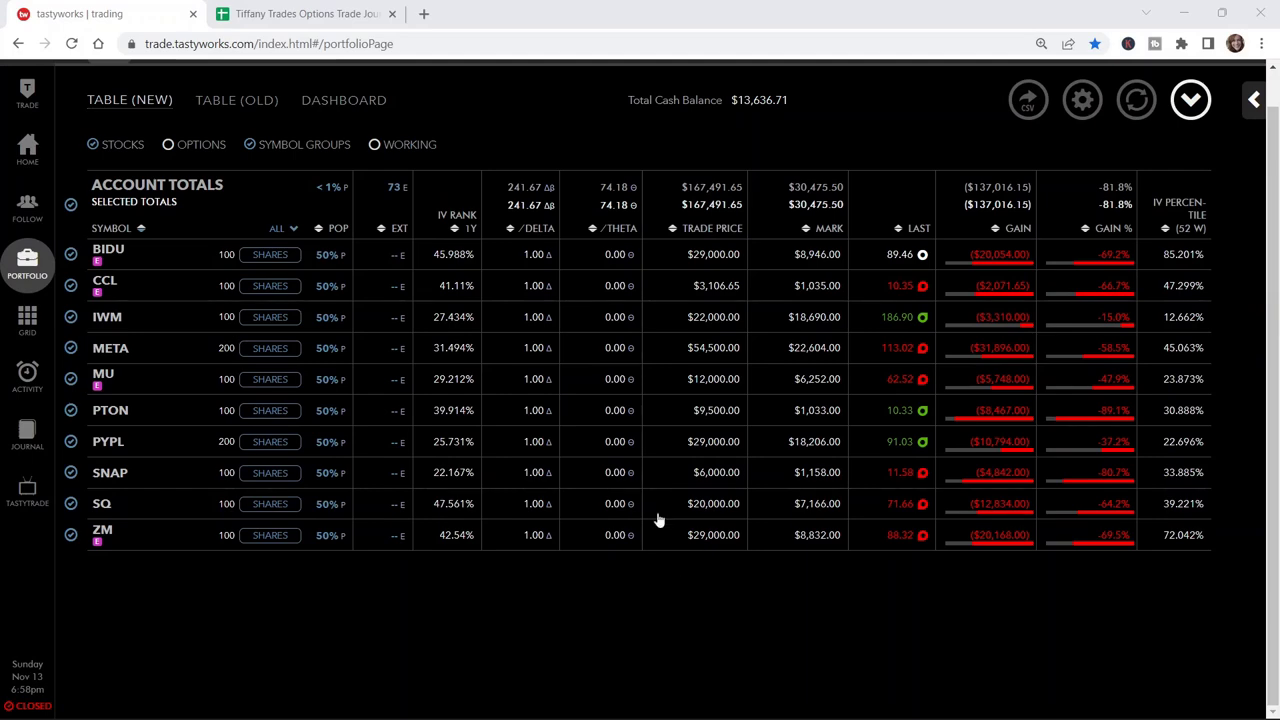
# Open the account's transaction history, check the filter for PYPL from 01/01/2017 to 11/13/2022, and export it as CSV
pyautogui.click(27, 375)
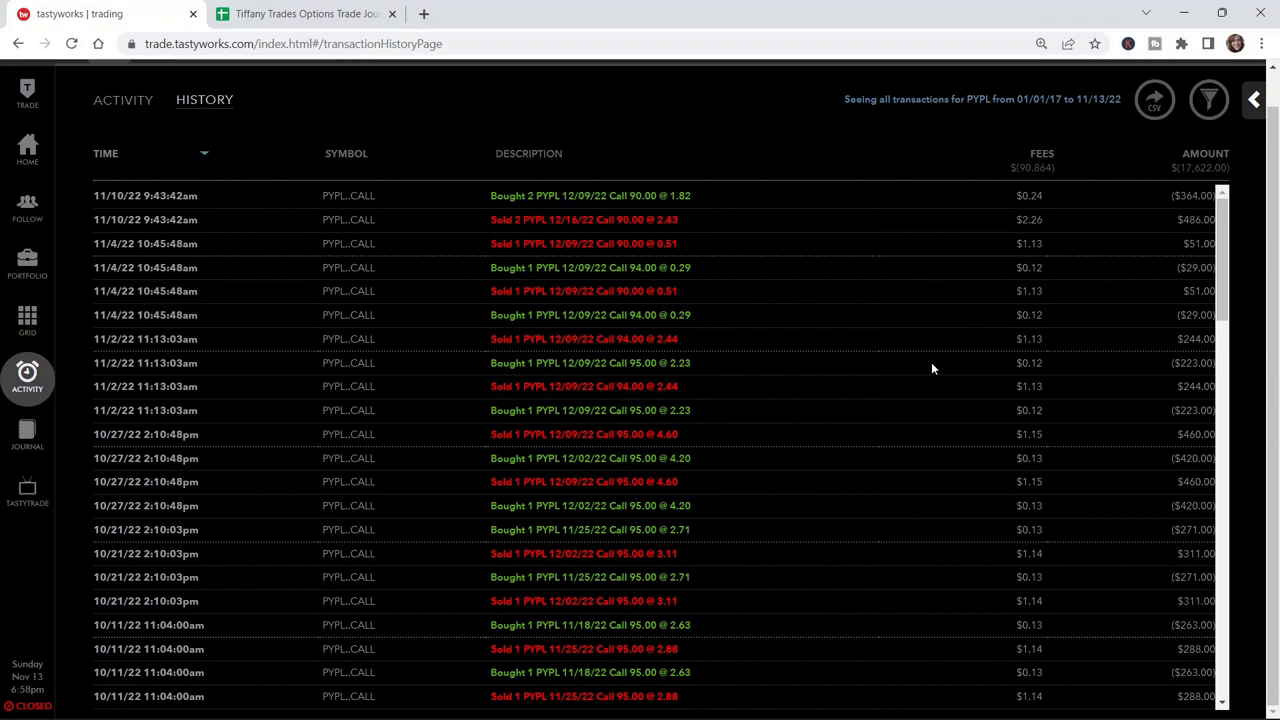
pyautogui.scroll(1, 928, 371)
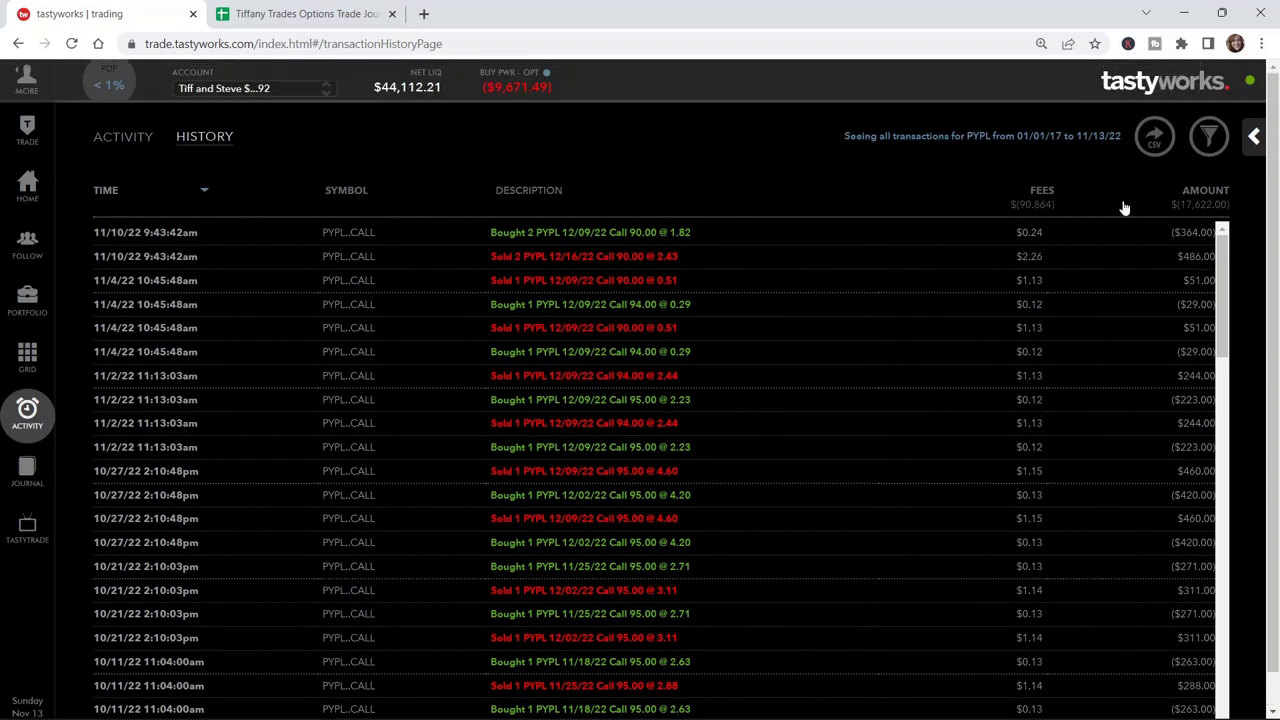
pyautogui.click(1213, 138)
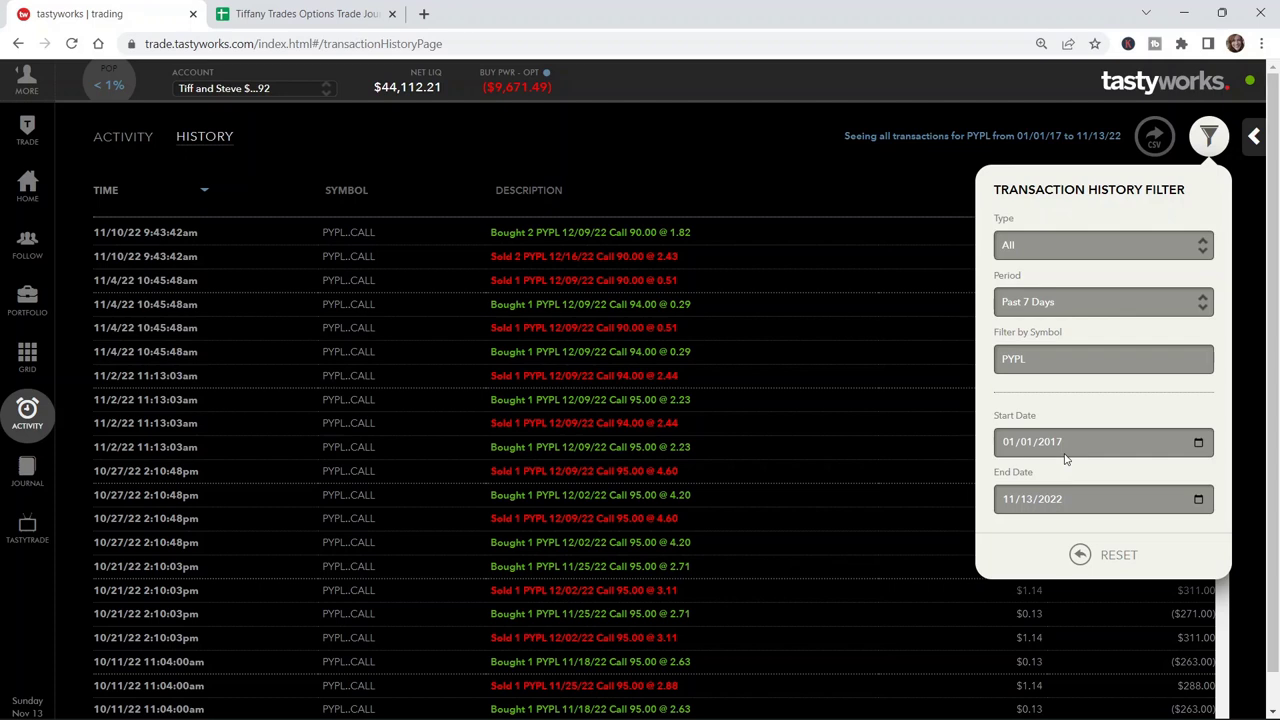
pyautogui.click(1155, 143)
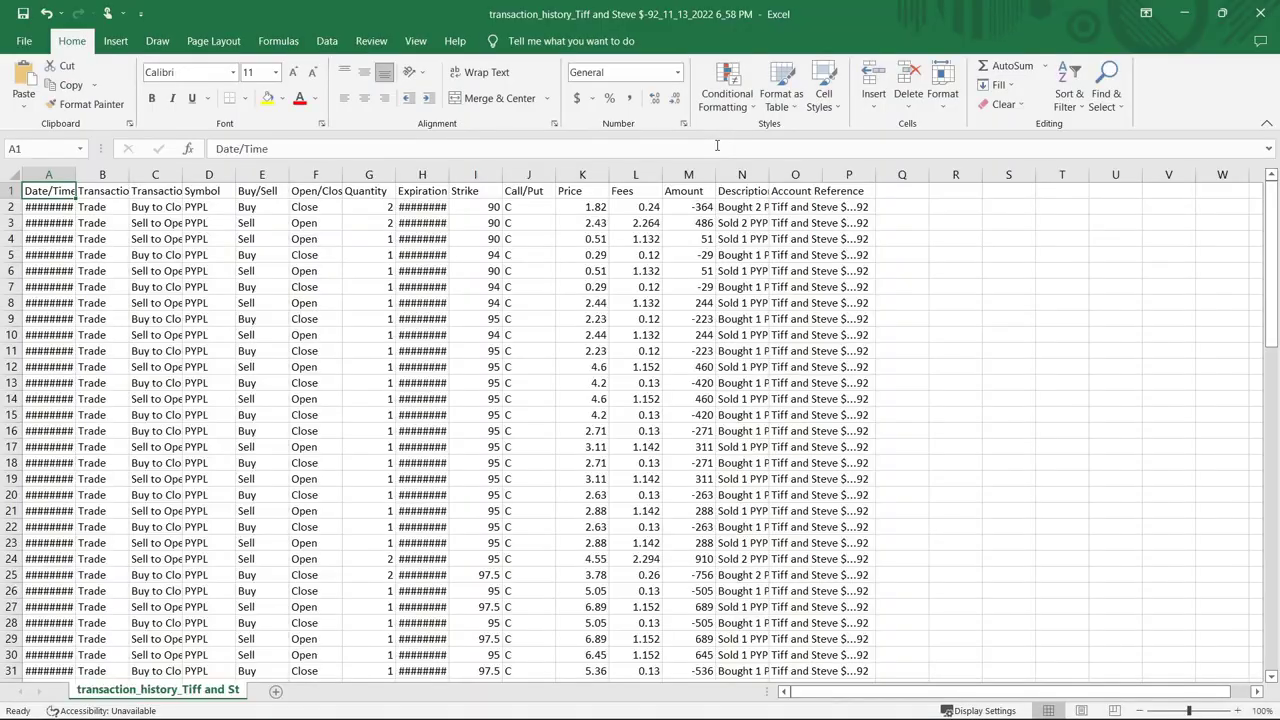
# Widen the Date/Time and Expiration columns in the exported sheet enough to display full dates
pyautogui.moveTo(76, 176); pyautogui.dragTo(117, 176)
pyautogui.moveTo(490, 176); pyautogui.dragTo(513, 176)
# Examine the dates and amounts of the earliest PYPL trades in the last rows of the sheet
pyautogui.scroll(-14, 100, 400)
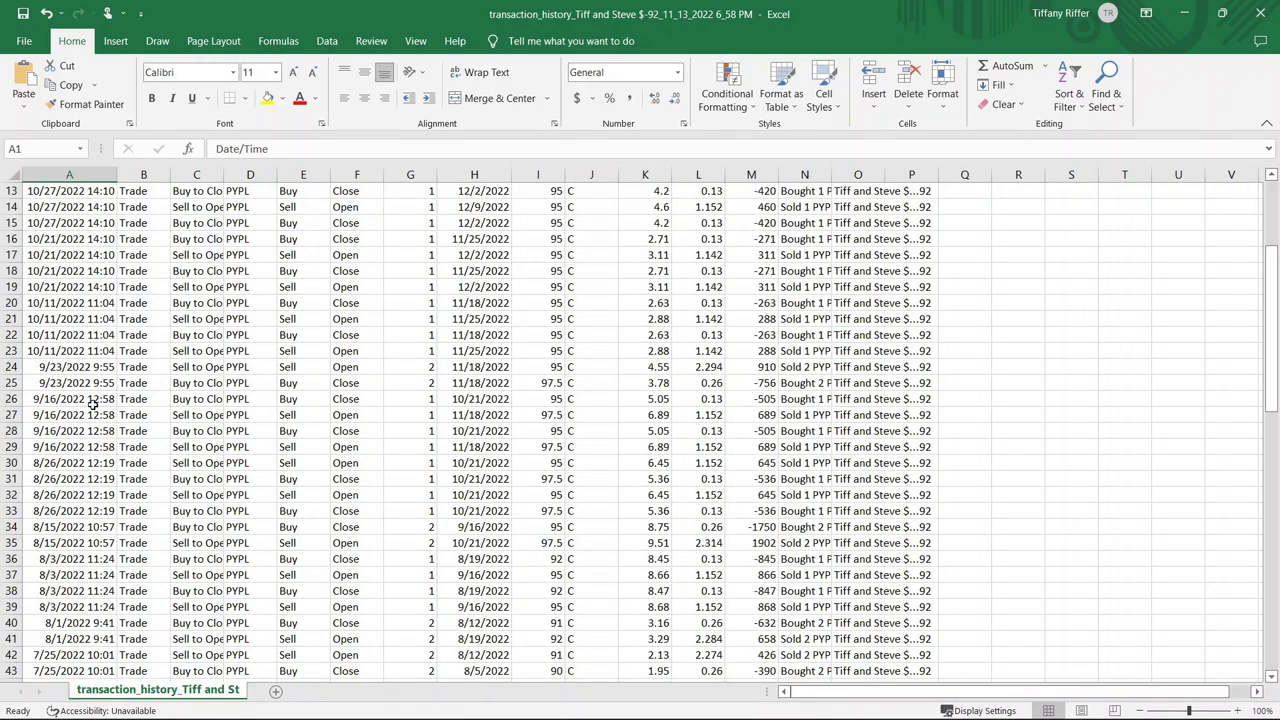
pyautogui.scroll(-13, 72, 394)
pyautogui.scroll(1, 72, 394)
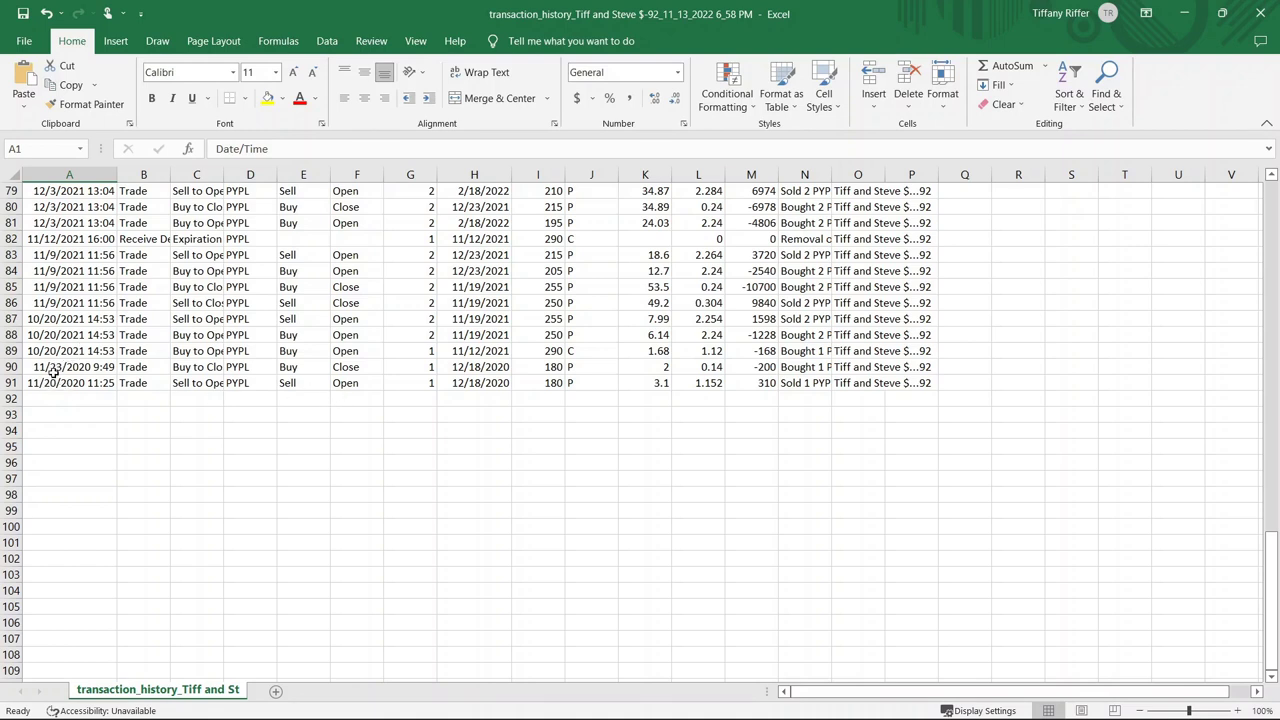
pyautogui.click(53, 367)
pyautogui.moveTo(53, 367); pyautogui.dragTo(65, 383)
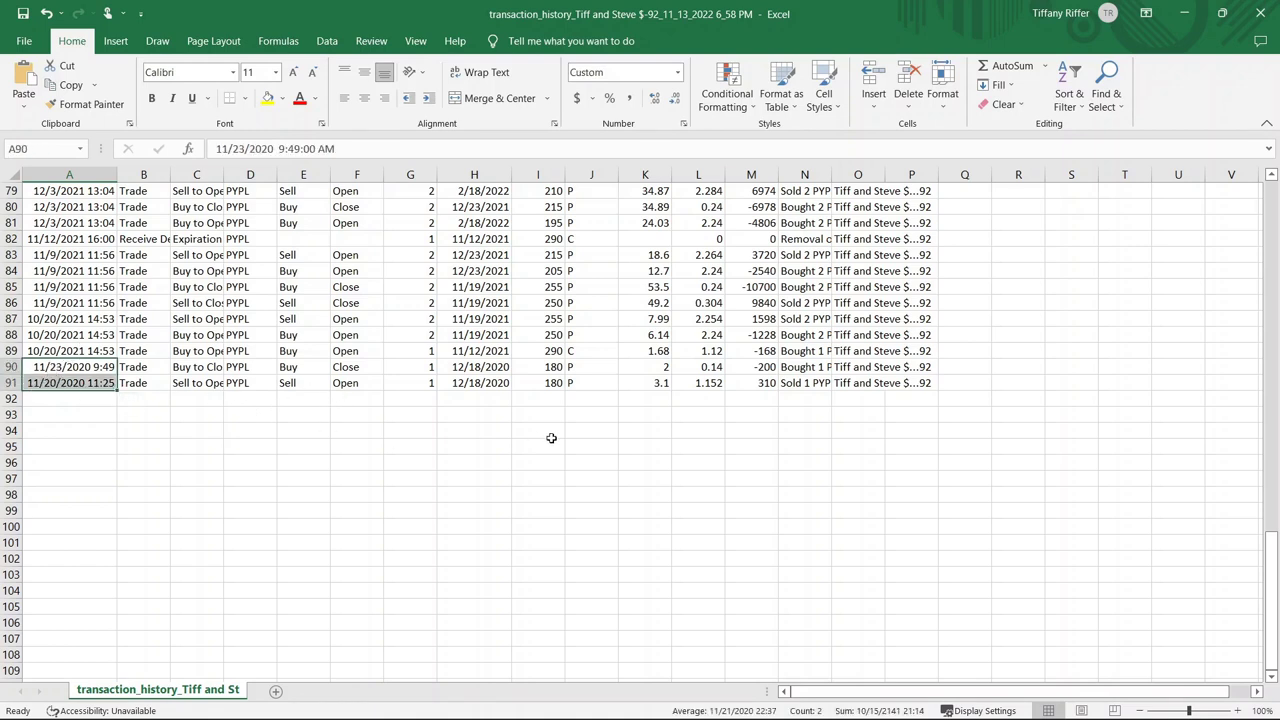
pyautogui.moveTo(746, 372); pyautogui.dragTo(751, 380)
pyautogui.scroll(1, 655, 463)
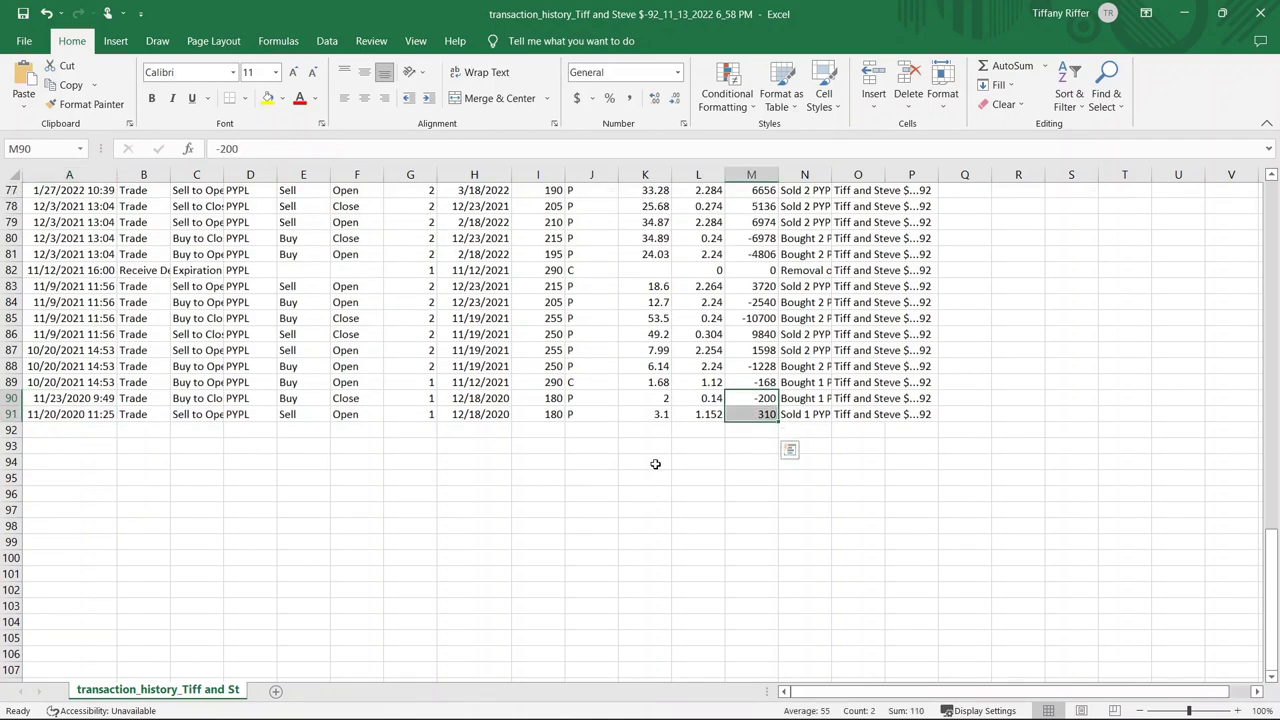
pyautogui.scroll(1, 370, 518)
pyautogui.scroll(2, 362, 515)
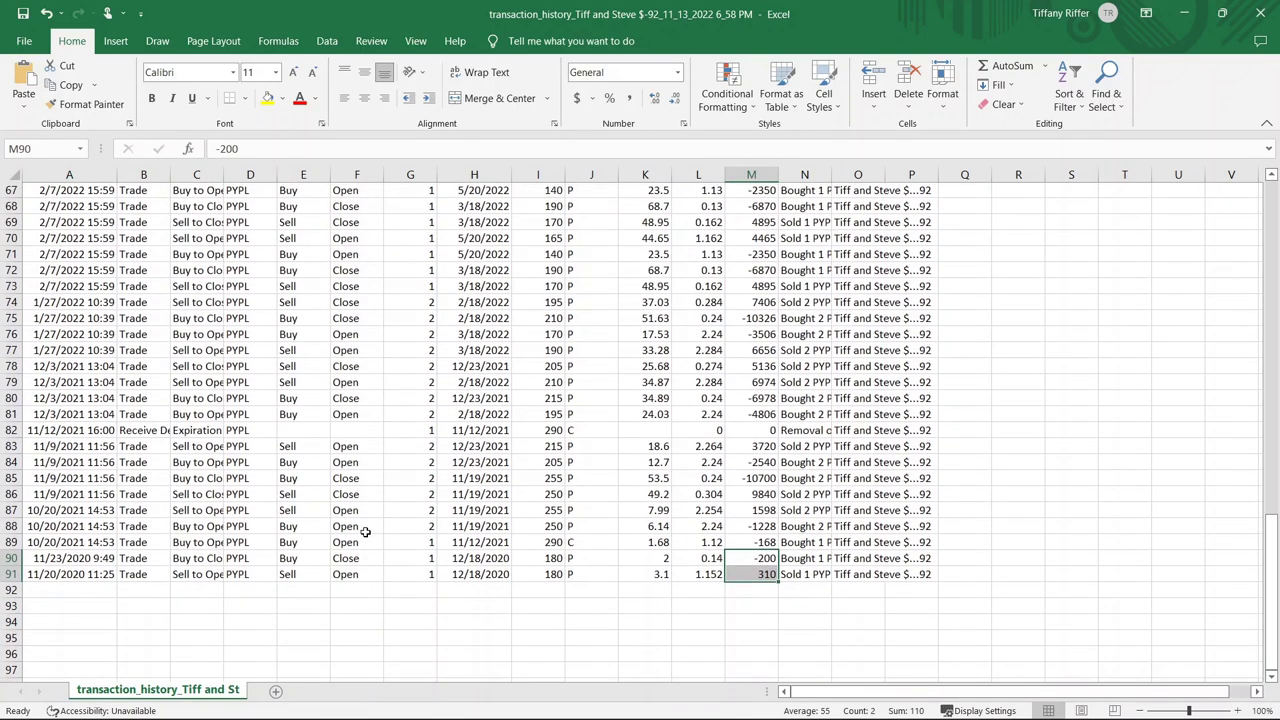
pyautogui.moveTo(70, 540); pyautogui.dragTo(62, 322)
pyautogui.click(65, 527)
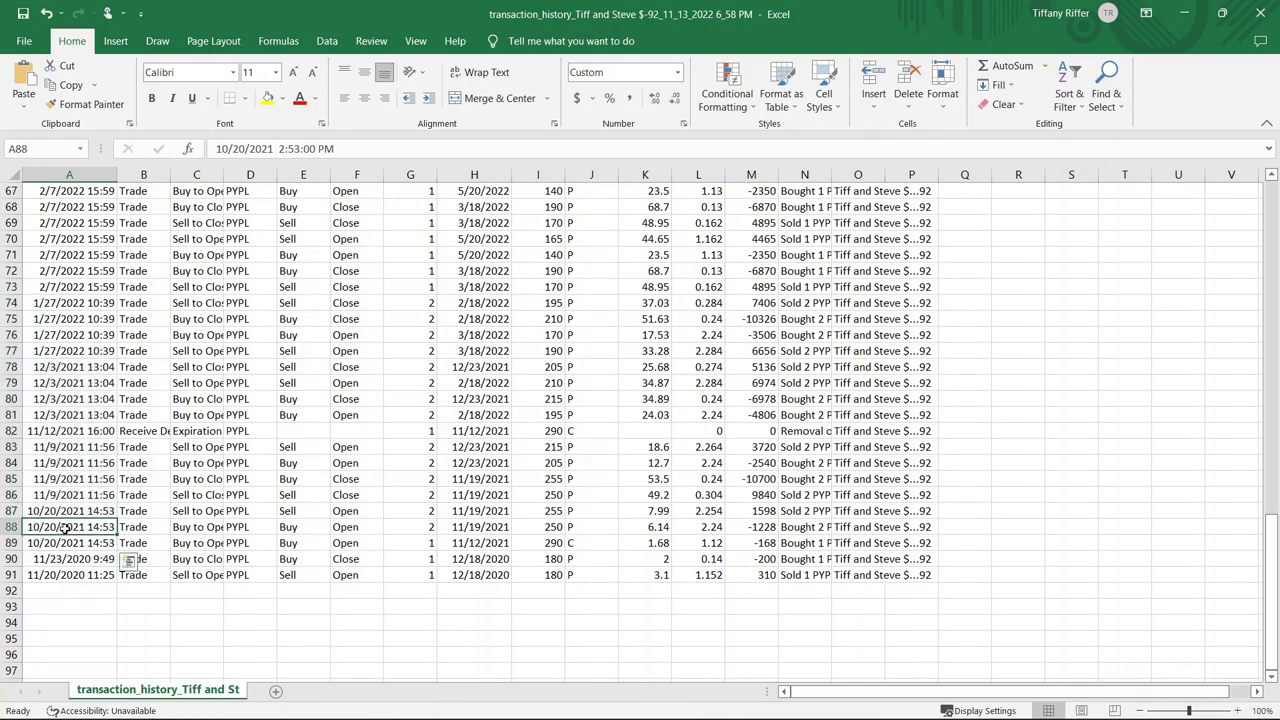
# Highlight the two 5/23/2022 assignment rows, 60 and 61, in yellow from column A through M
pyautogui.scroll(2, 64, 527)
pyautogui.scroll(3, 65, 527)
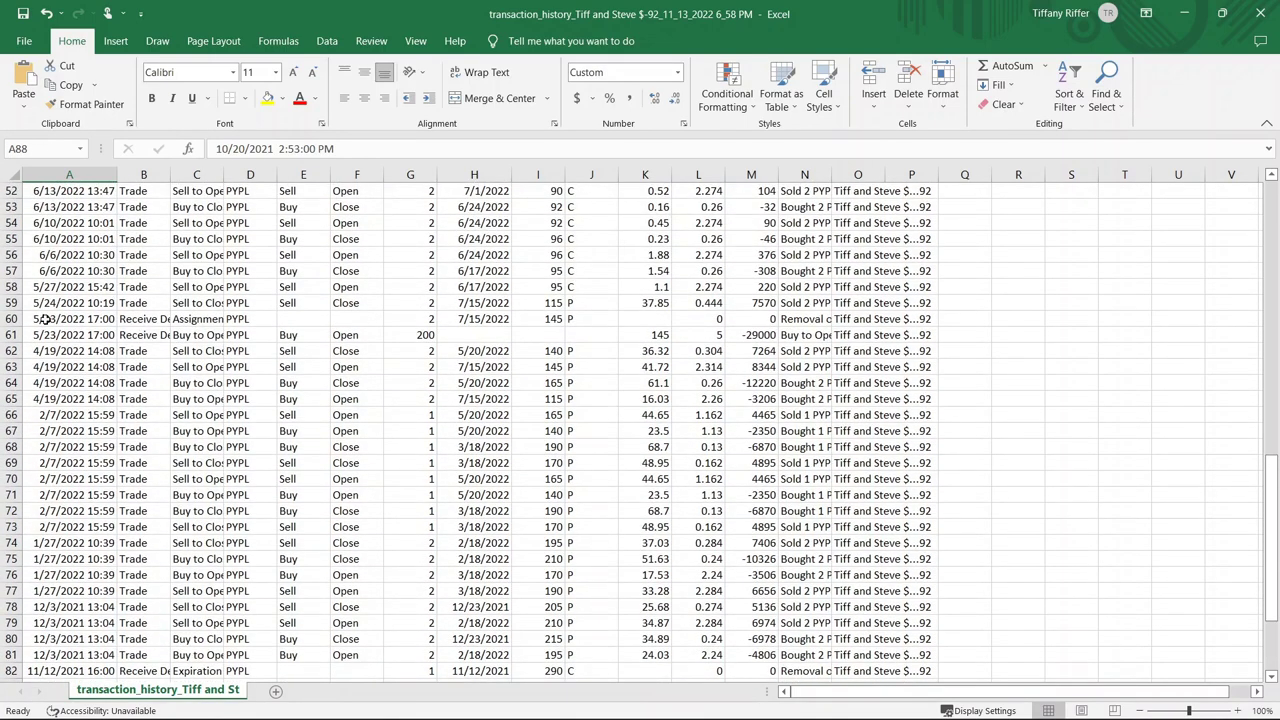
pyautogui.moveTo(46, 320); pyautogui.dragTo(757, 334)
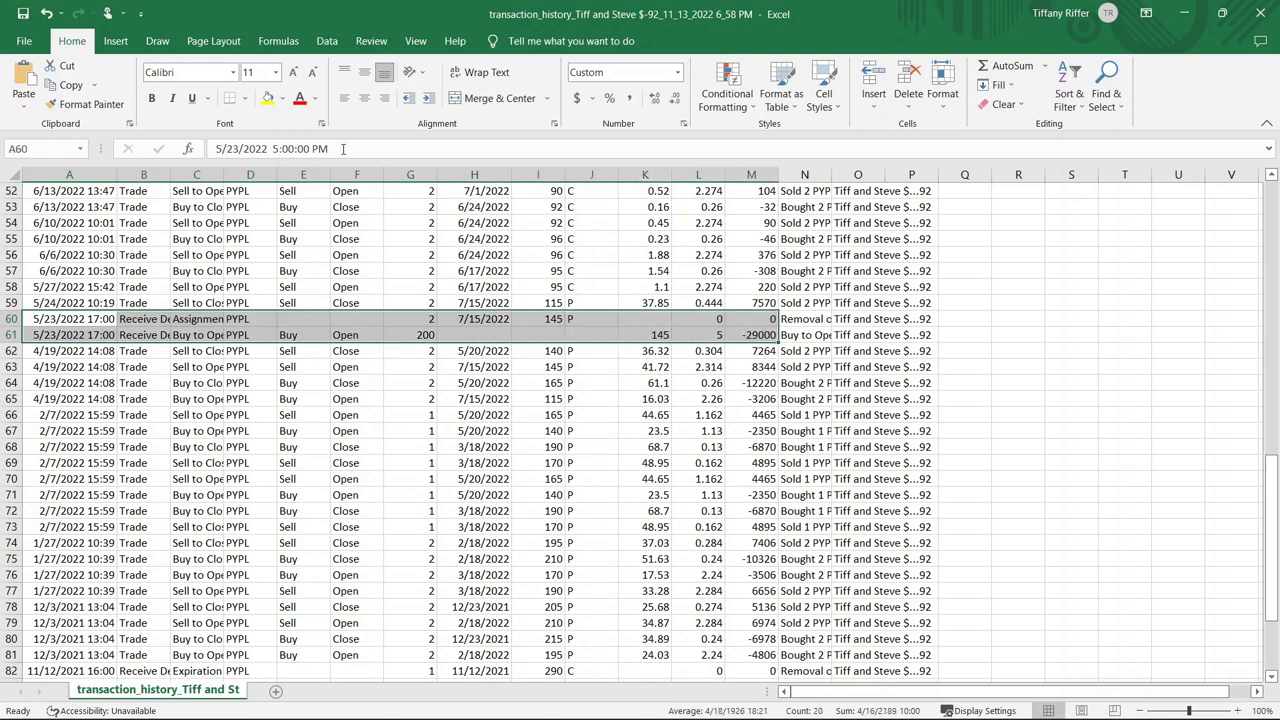
pyautogui.click(267, 101)
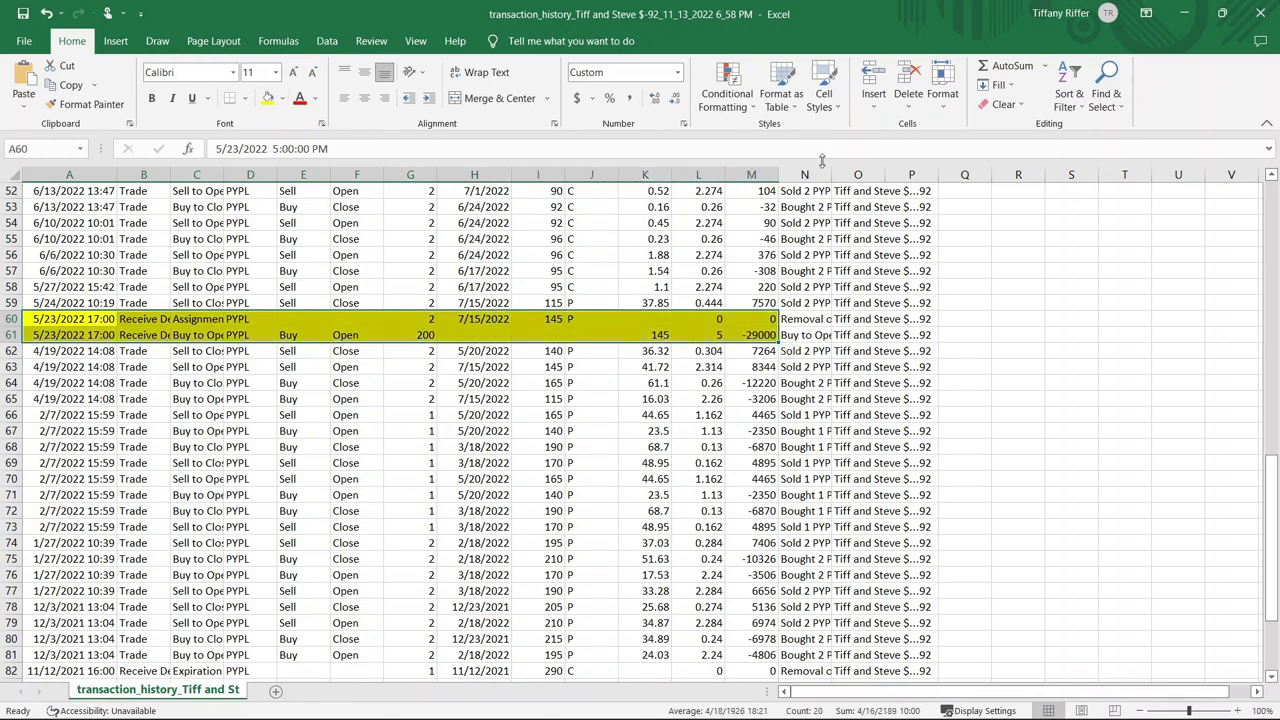
# Clear the contents of the Account Reference column O
pyautogui.rightClick(858, 173)
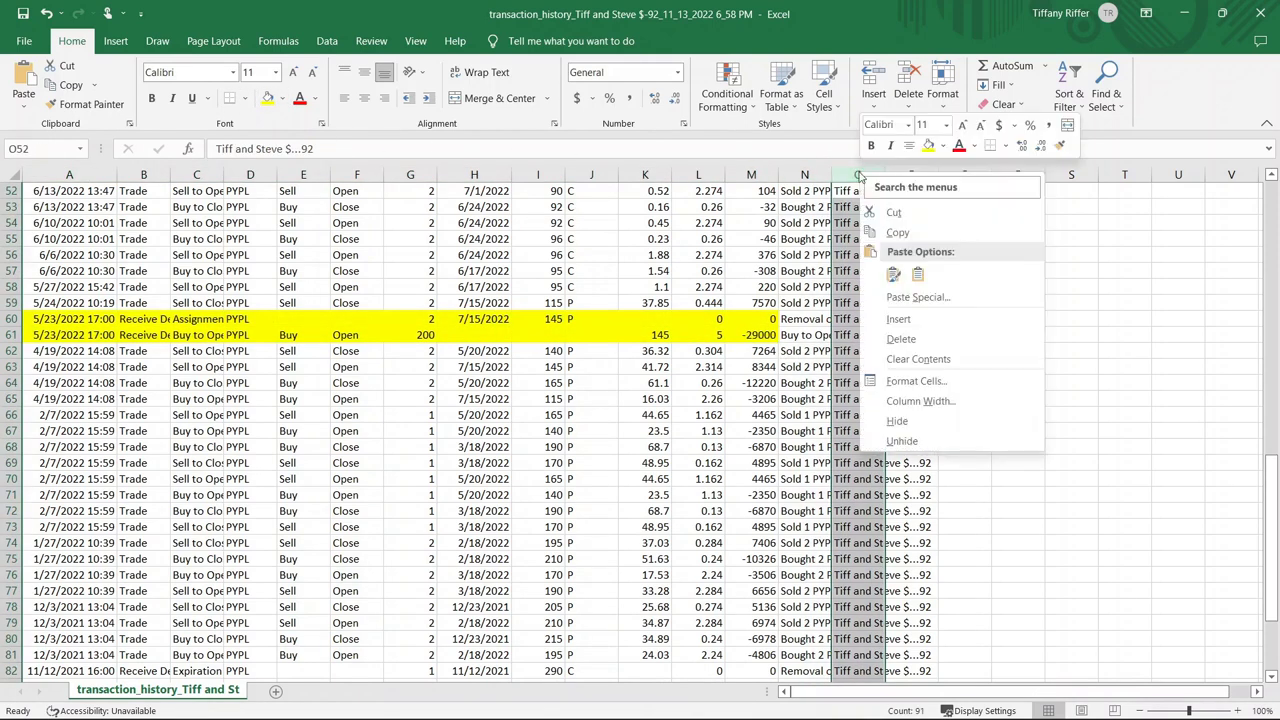
pyautogui.click(879, 357)
pyautogui.click(246, 352)
# Review the trades around the assignment, checking the 5/24/2022 put sale and the fee charged on the share purchase
pyautogui.scroll(3, 246, 354)
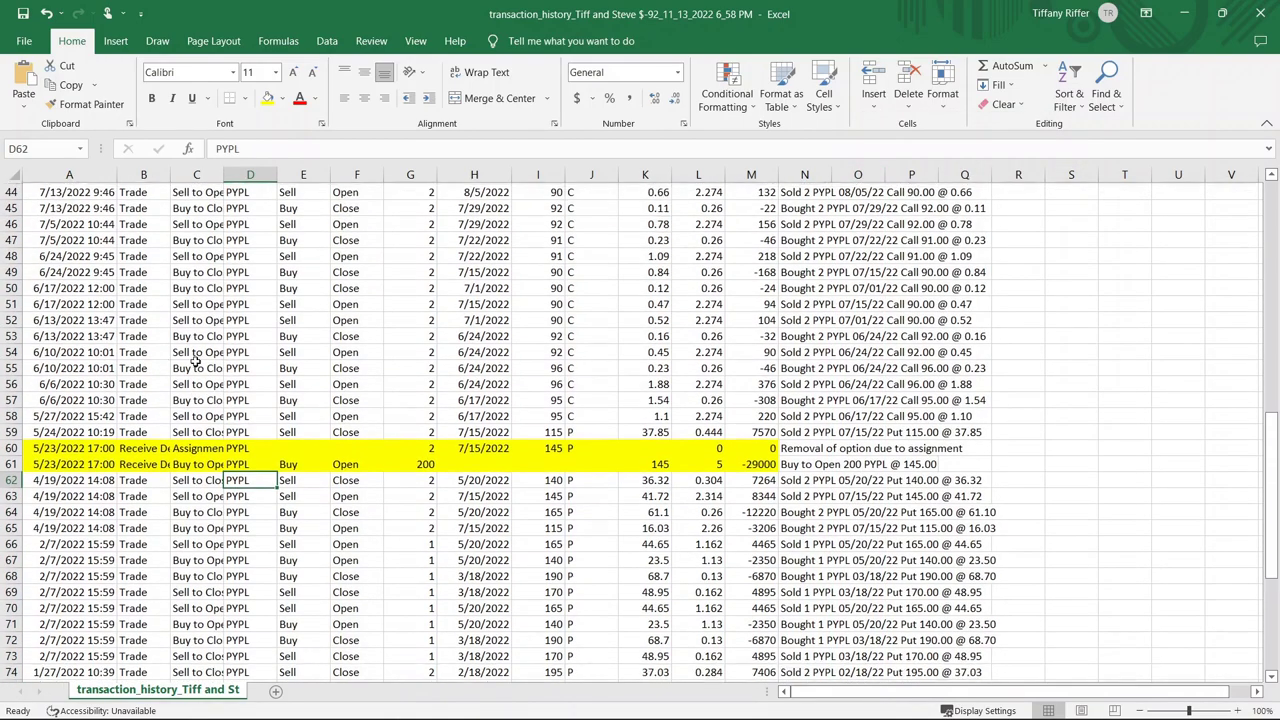
pyautogui.scroll(4, 571, 457)
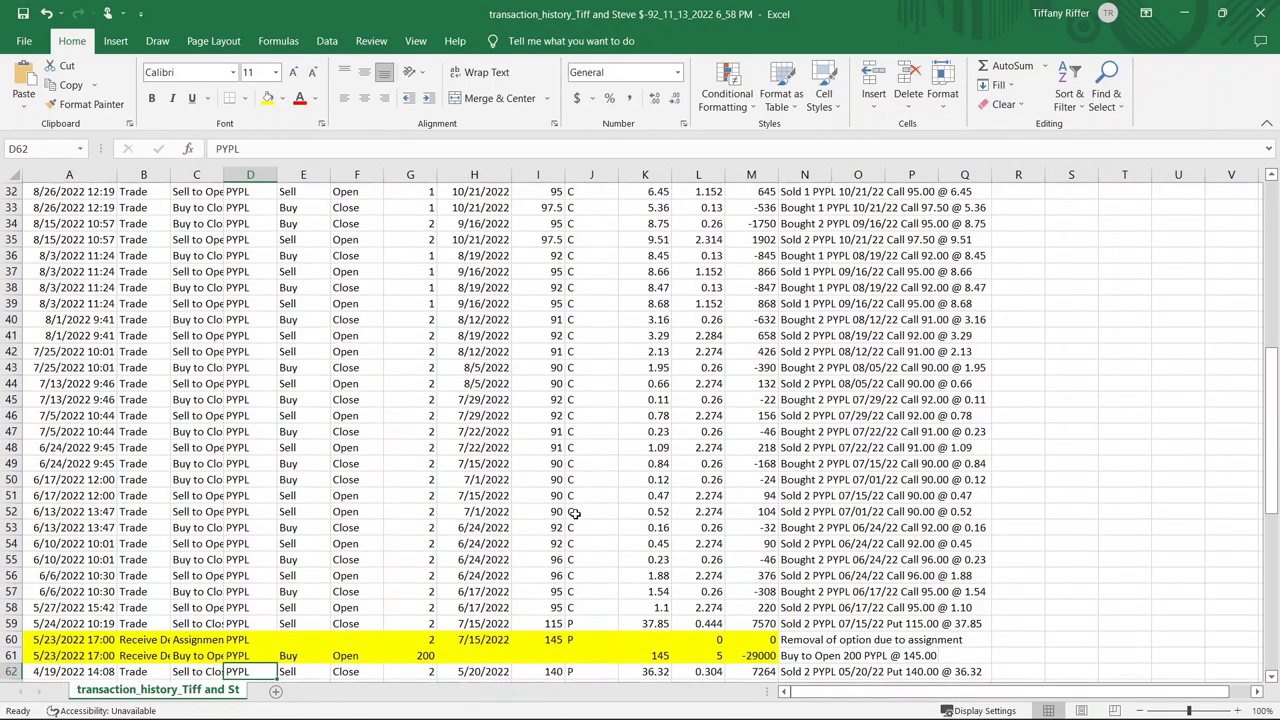
pyautogui.scroll(6, 578, 505)
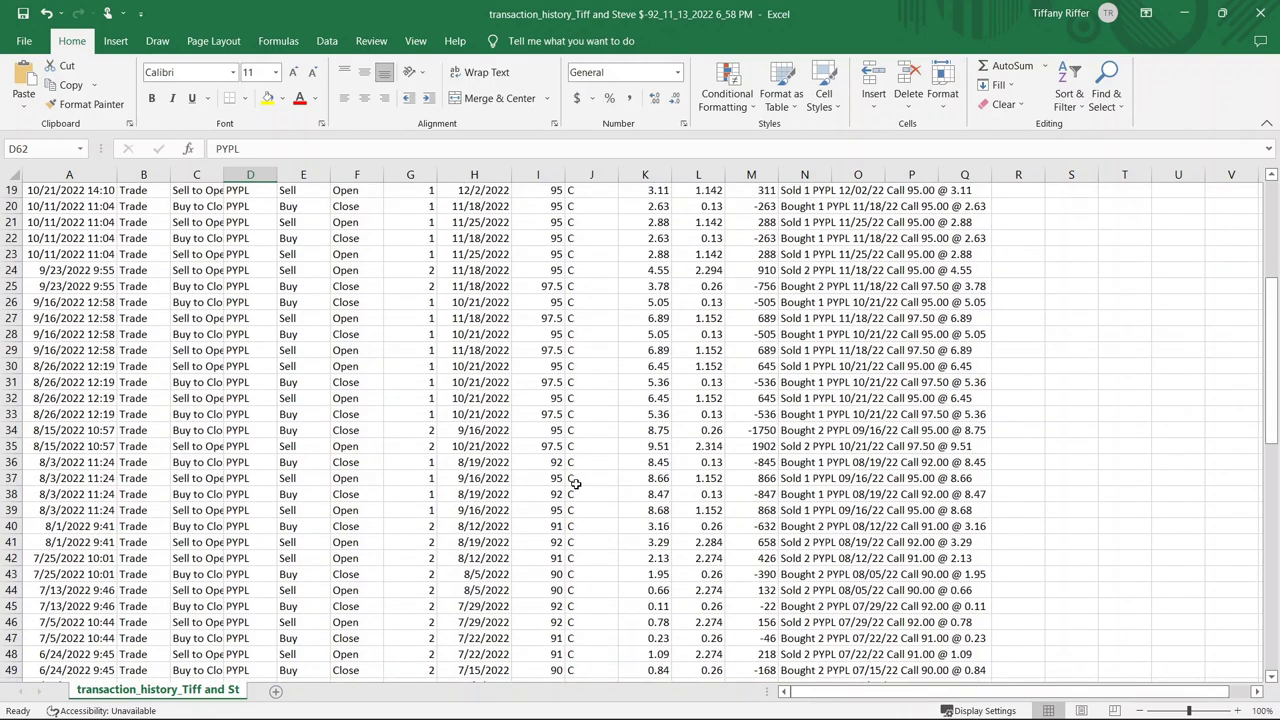
pyautogui.scroll(-10, 565, 477)
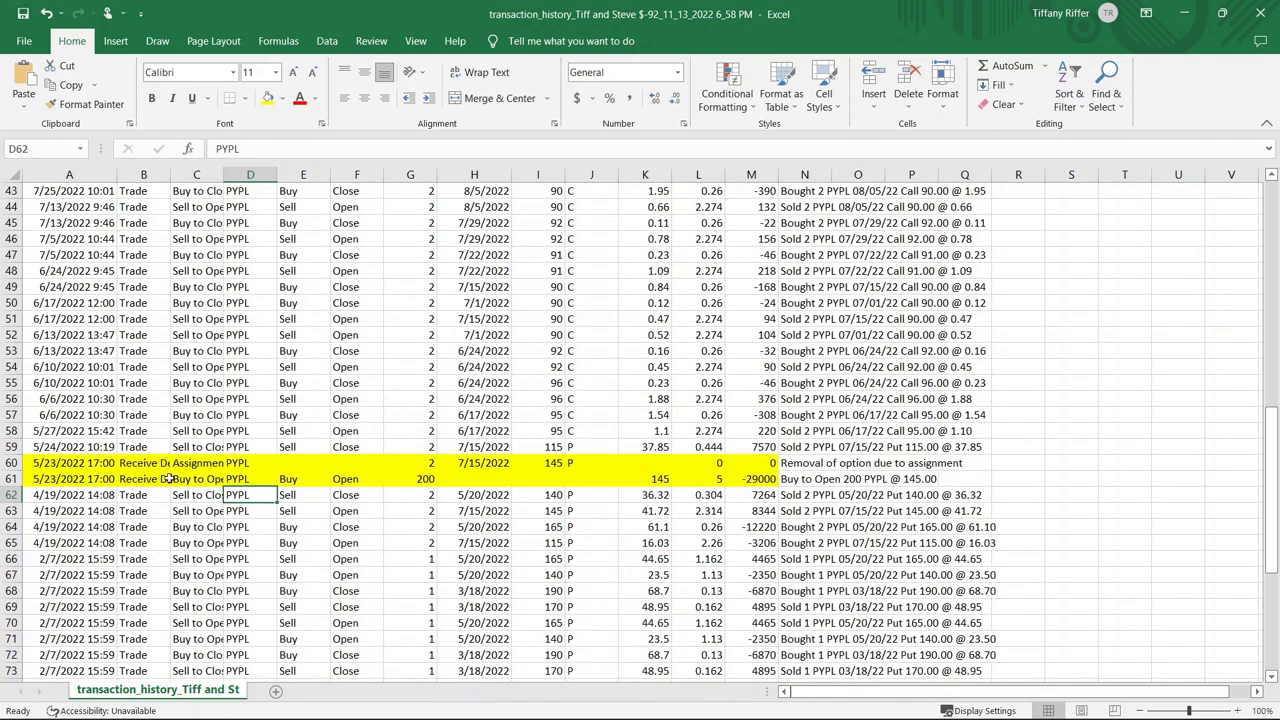
pyautogui.moveTo(38, 443); pyautogui.dragTo(758, 445)
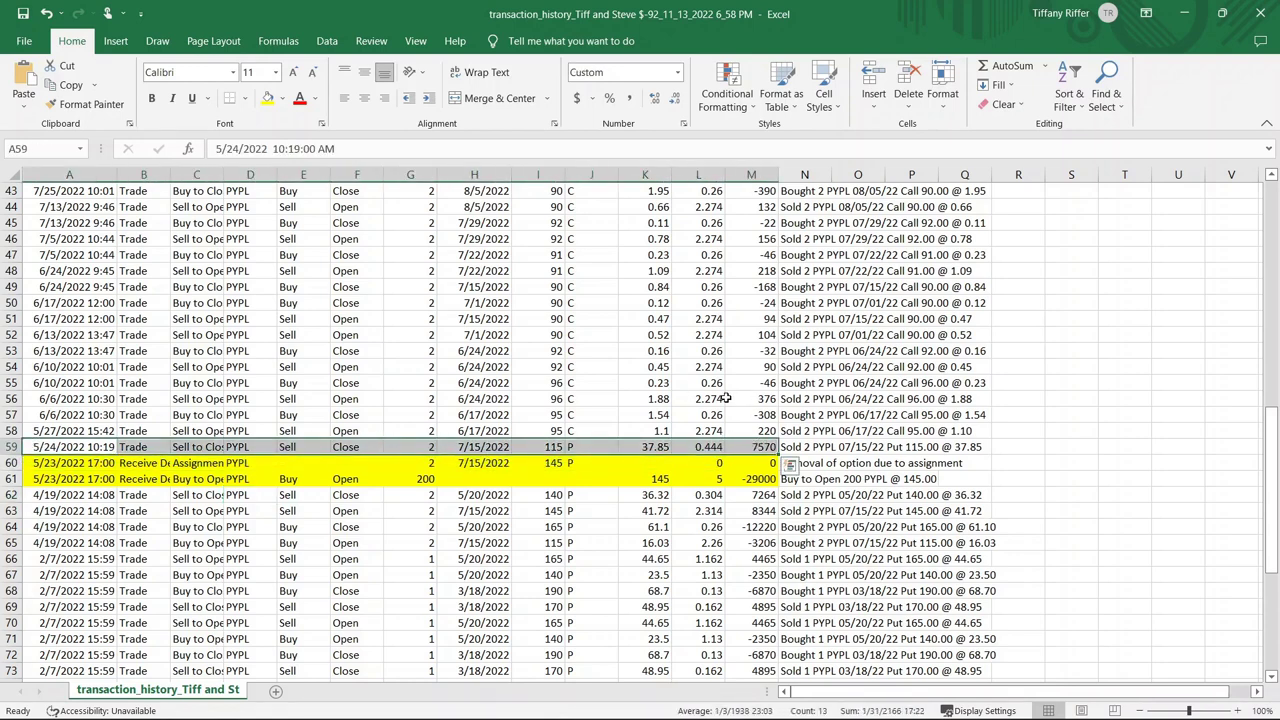
pyautogui.click(750, 447)
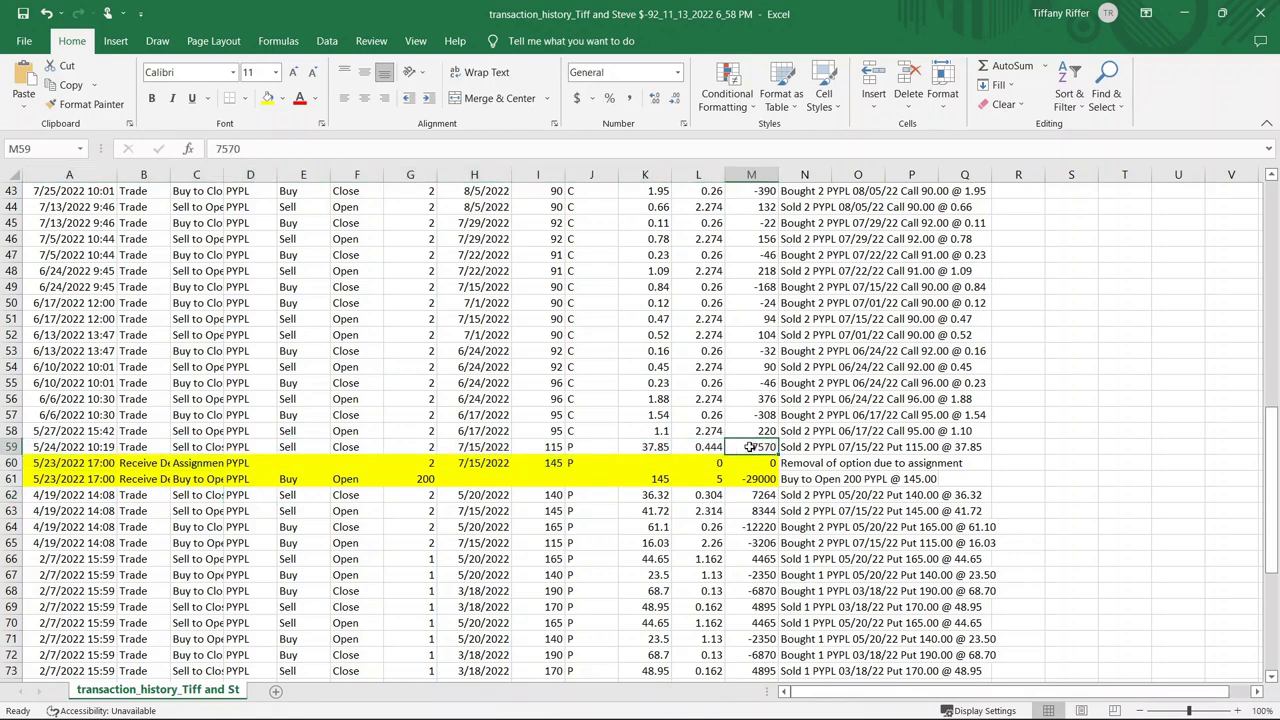
pyautogui.scroll(-10, 549, 445)
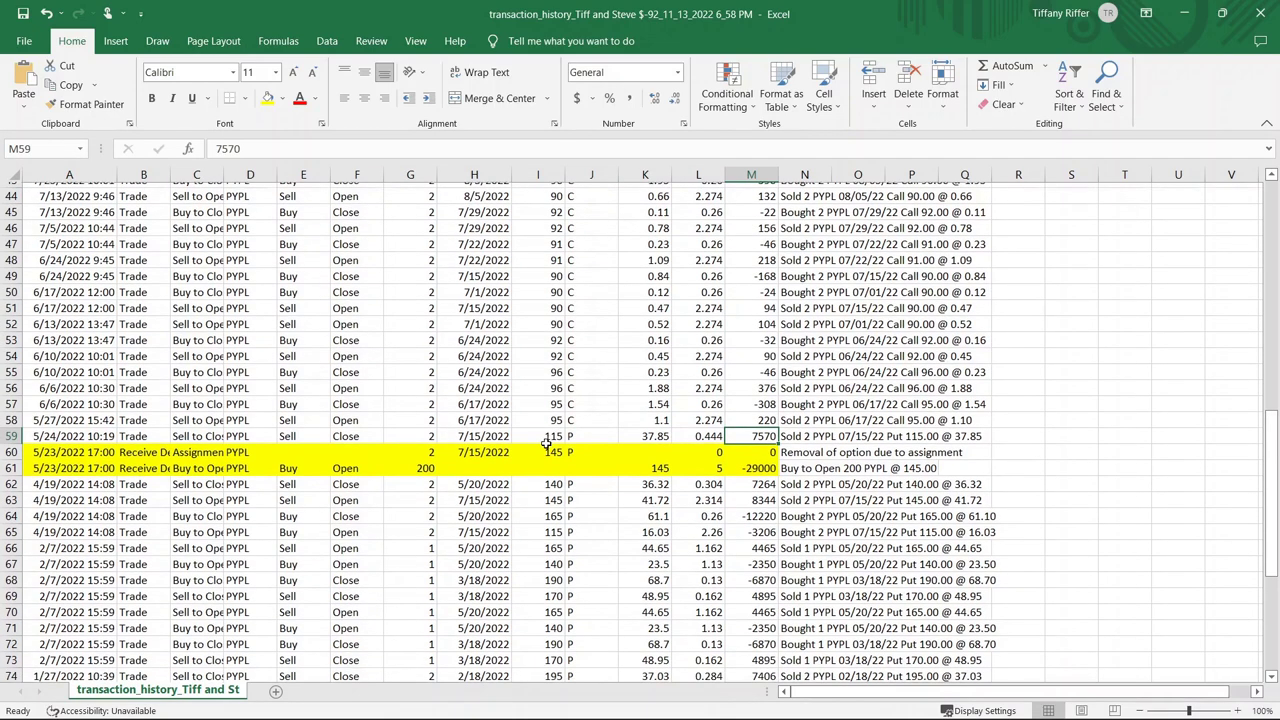
pyautogui.scroll(7, 287, 399)
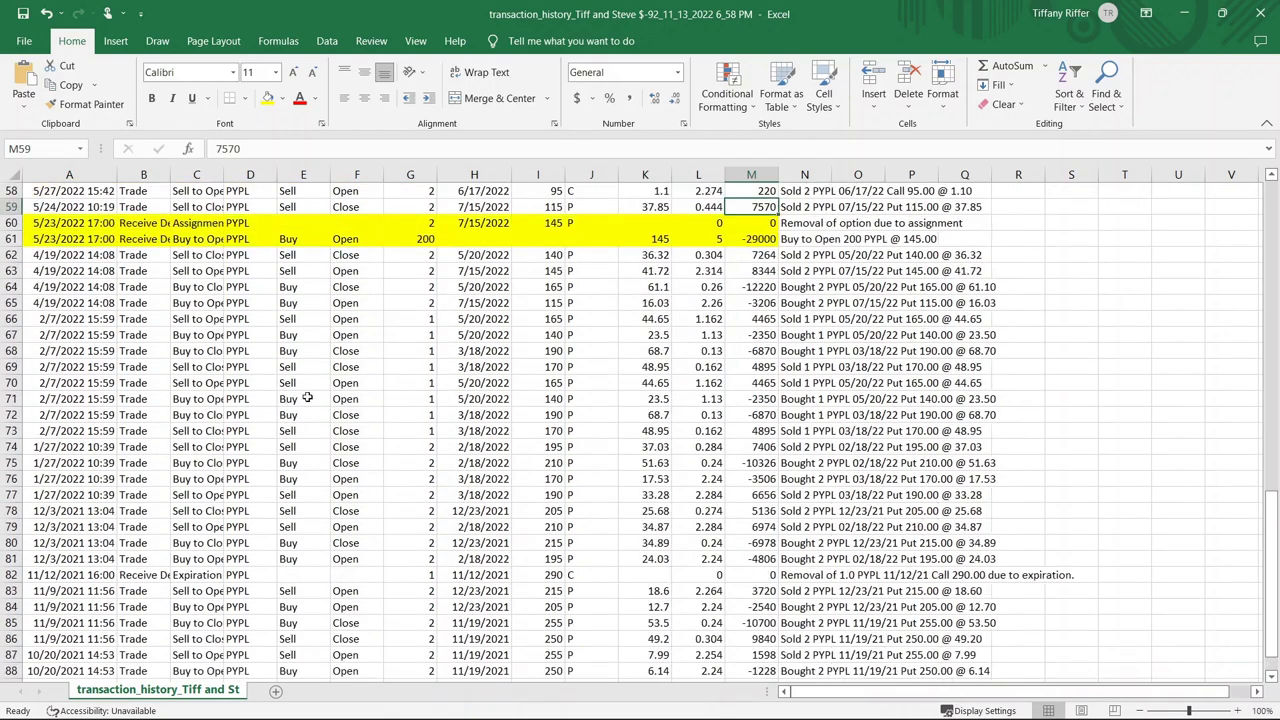
pyautogui.click(712, 336)
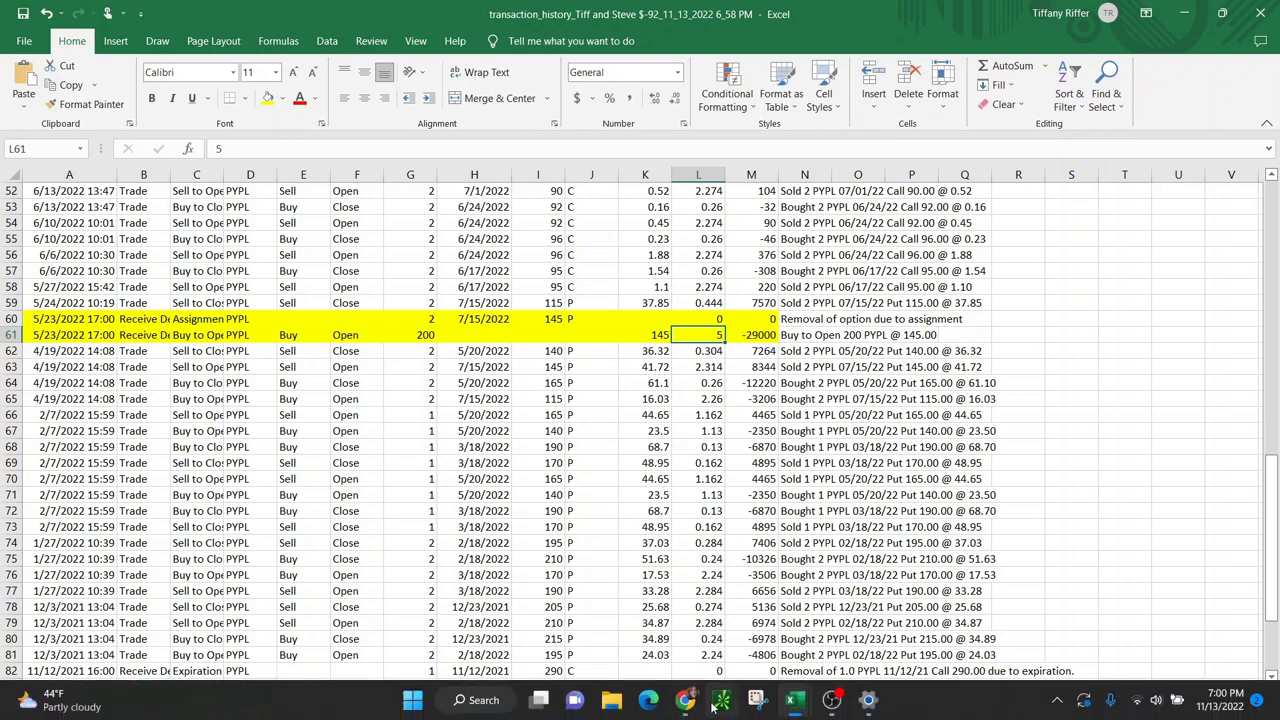
# Switch to the options trade journal in Google Sheets and enter the label "PYPL Assigment" in cell J10
pyautogui.click(686, 700)
pyautogui.click(300, 14)
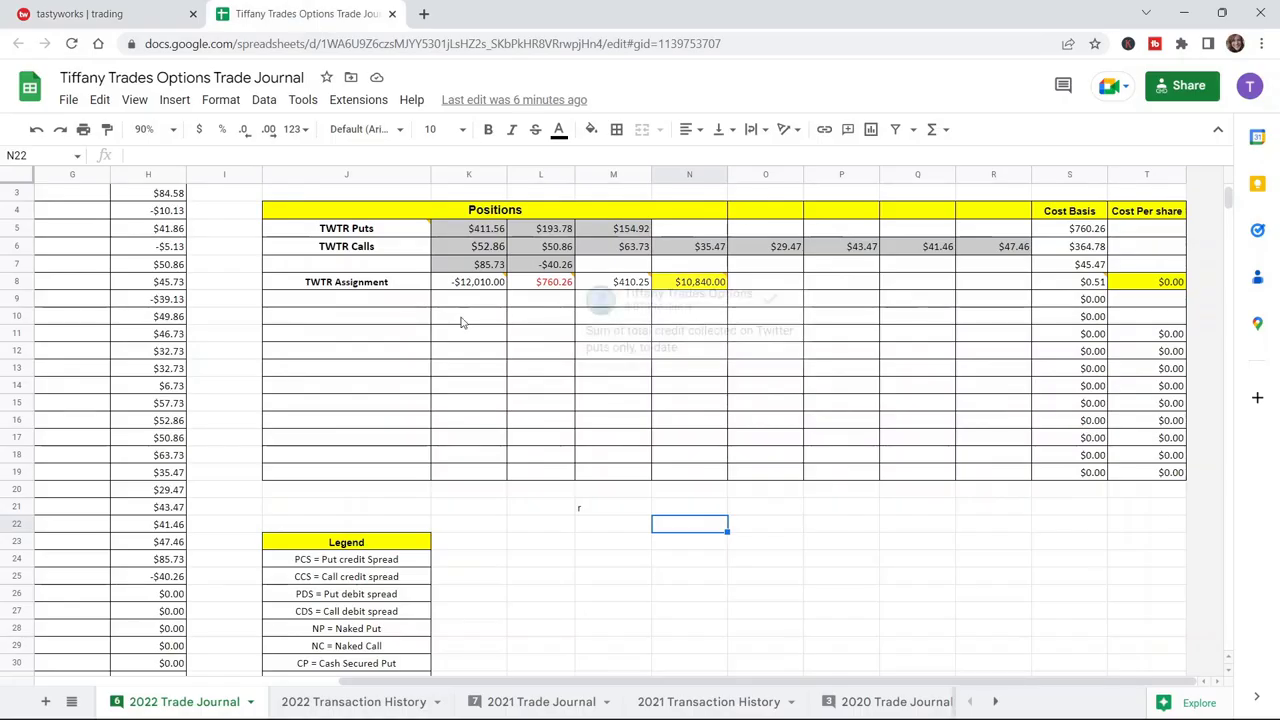
pyautogui.click(335, 322)
pyautogui.write('P')
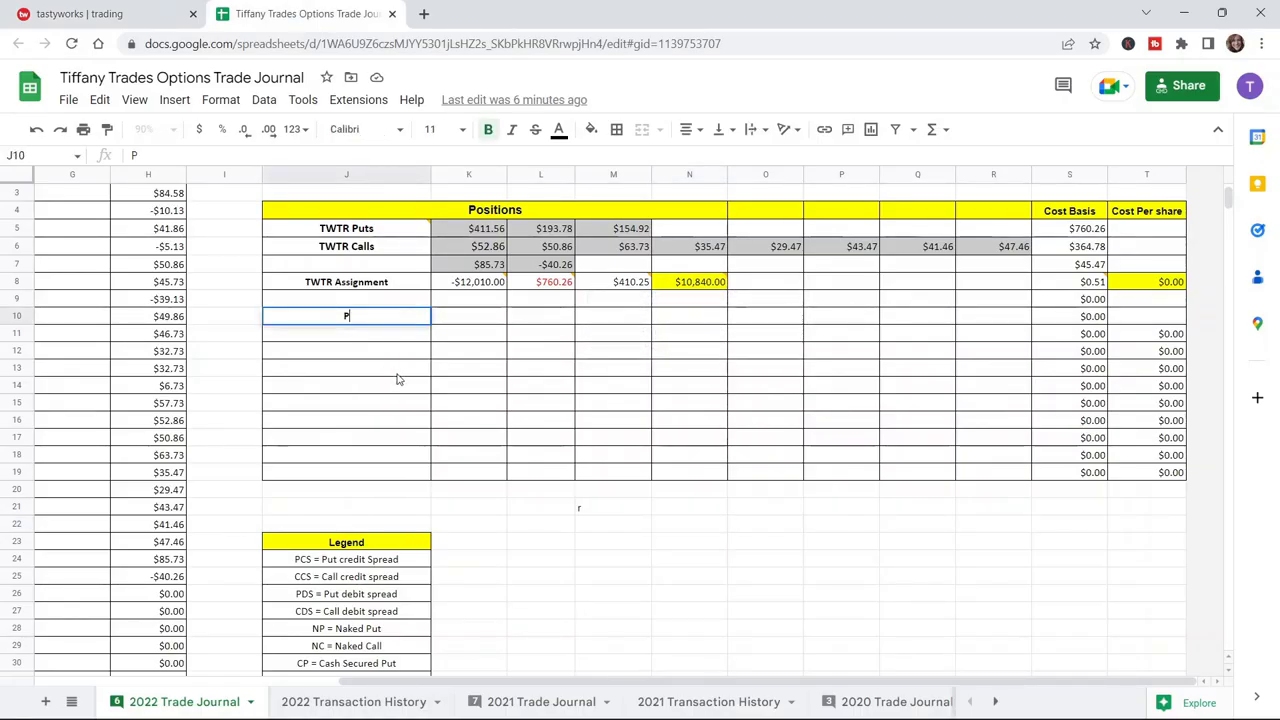
pyautogui.write('YPL Ass')
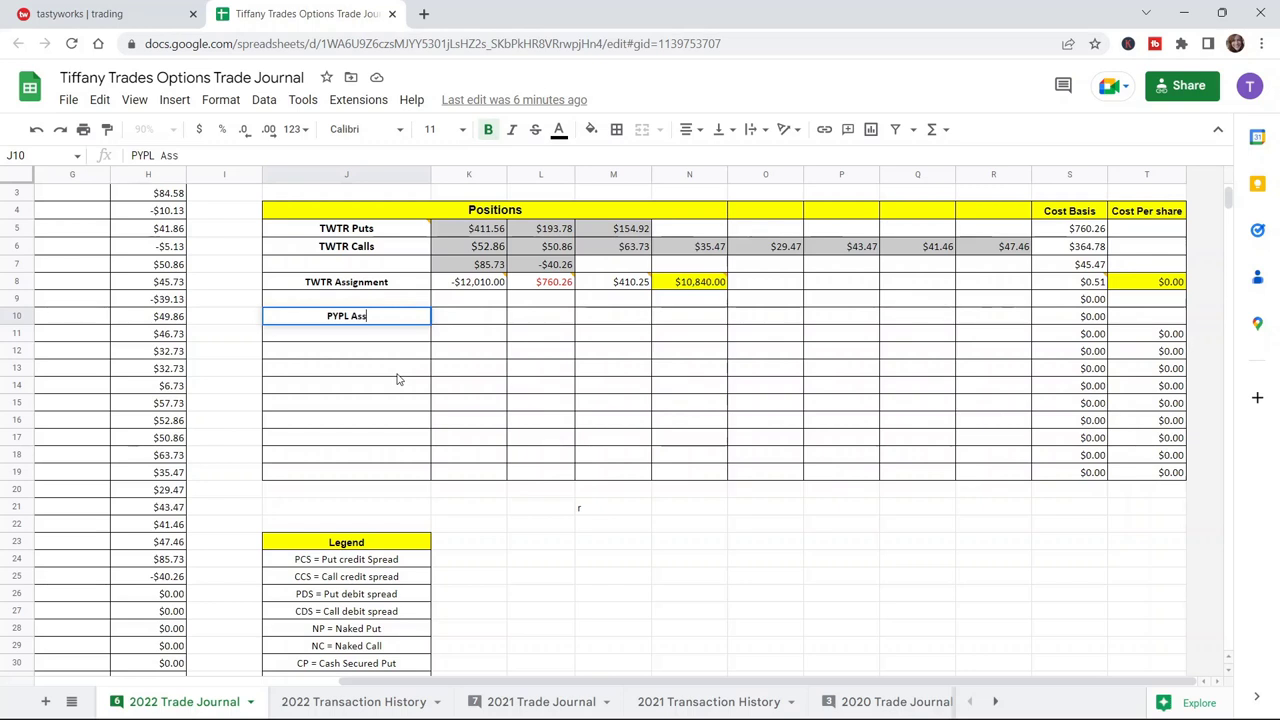
pyautogui.write('igment')
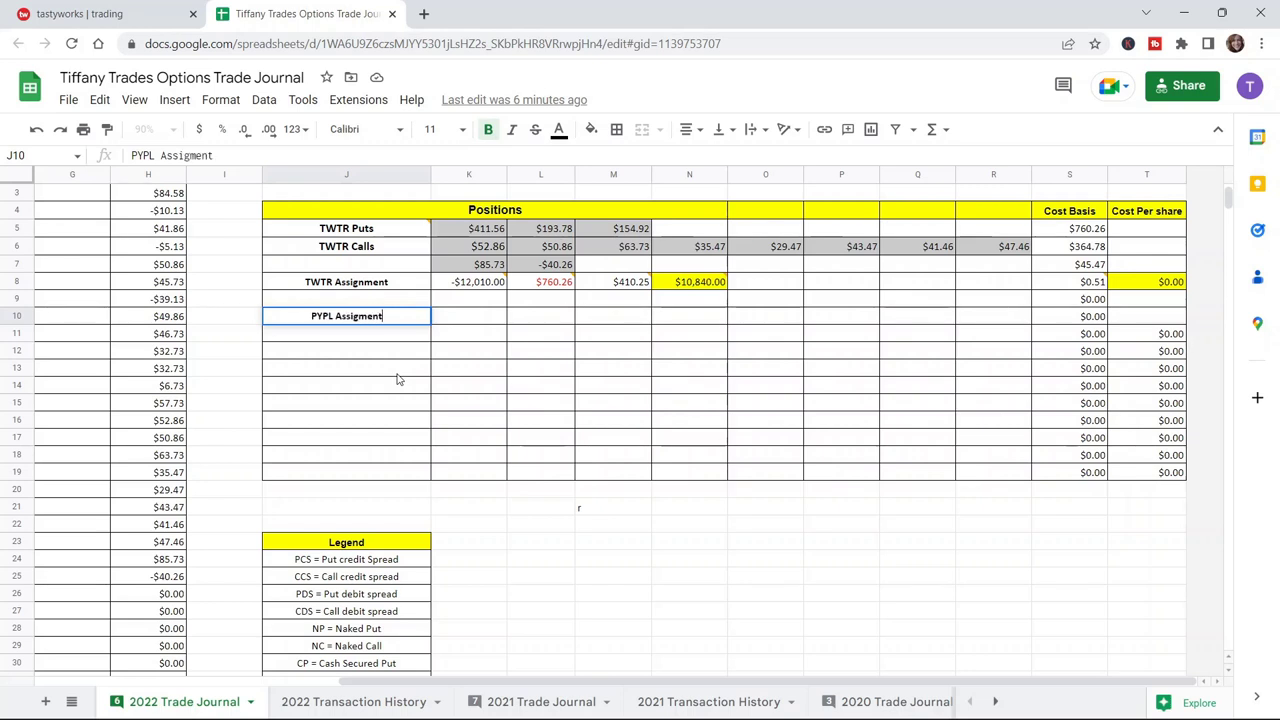
pyautogui.press('Tab')
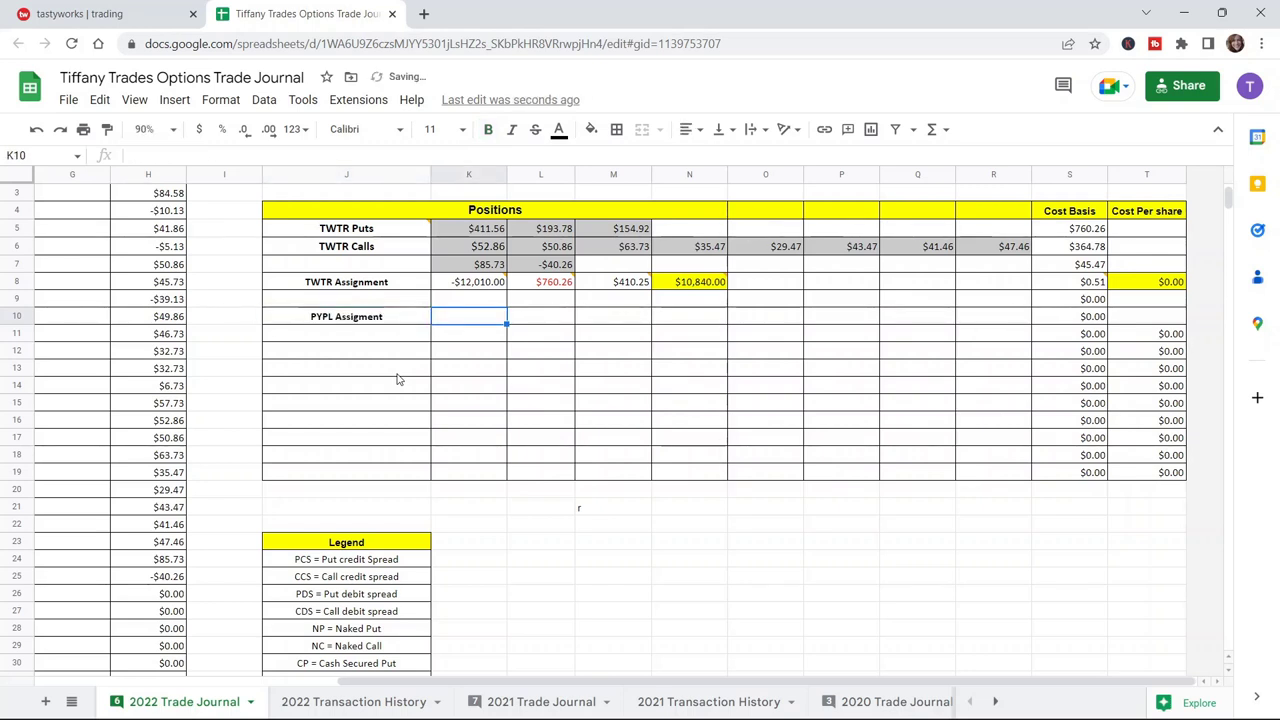
# Enter -29005 in cell K10 as the PYPL assignment cost including the fee
pyautogui.write('-$2')
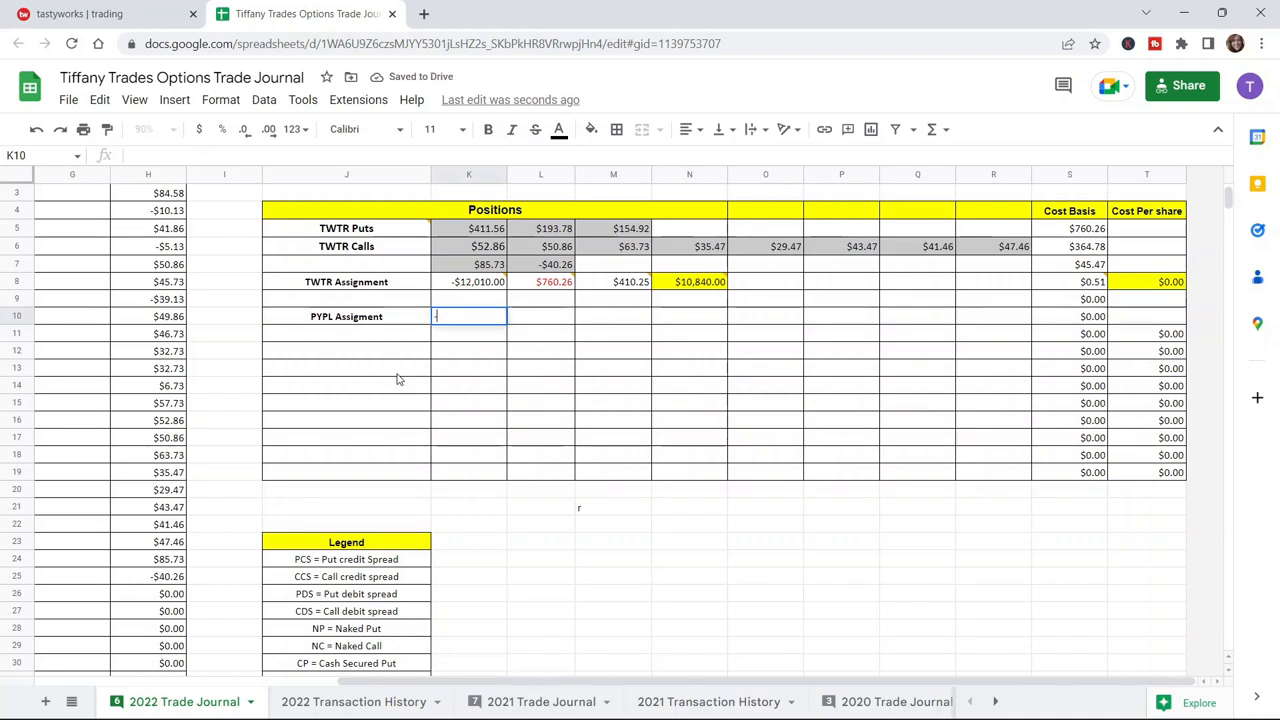
pyautogui.write('9,005')
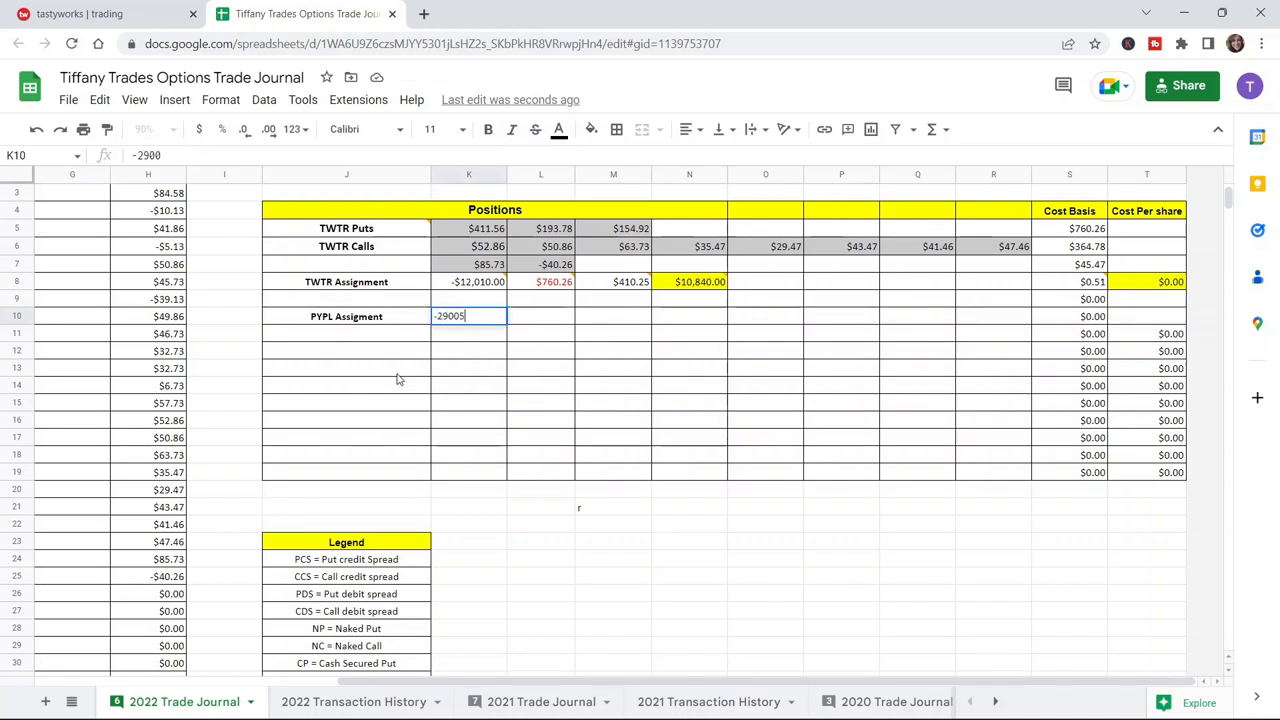
pyautogui.press('Return')
pyautogui.press('Up')
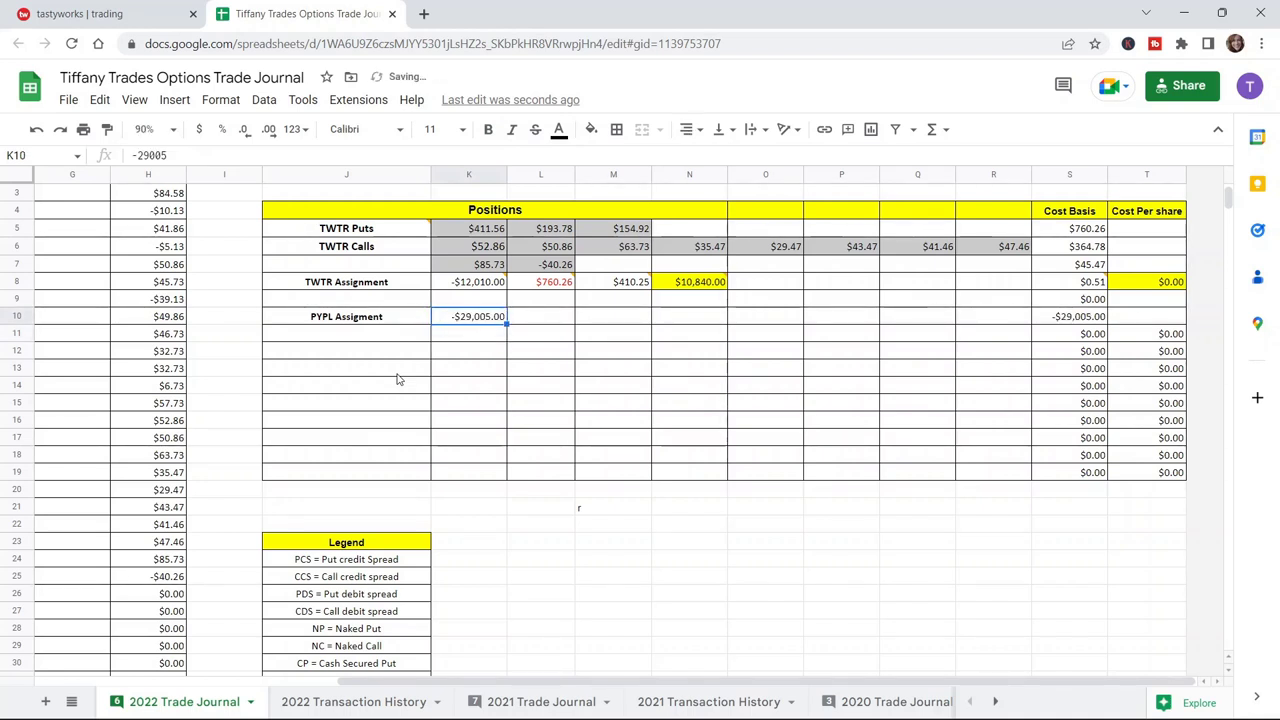
# Return to the exported transaction history in Excel and hide the yellow assignment rows 60 and 61
pyautogui.hotkey('alt', 'Tab')
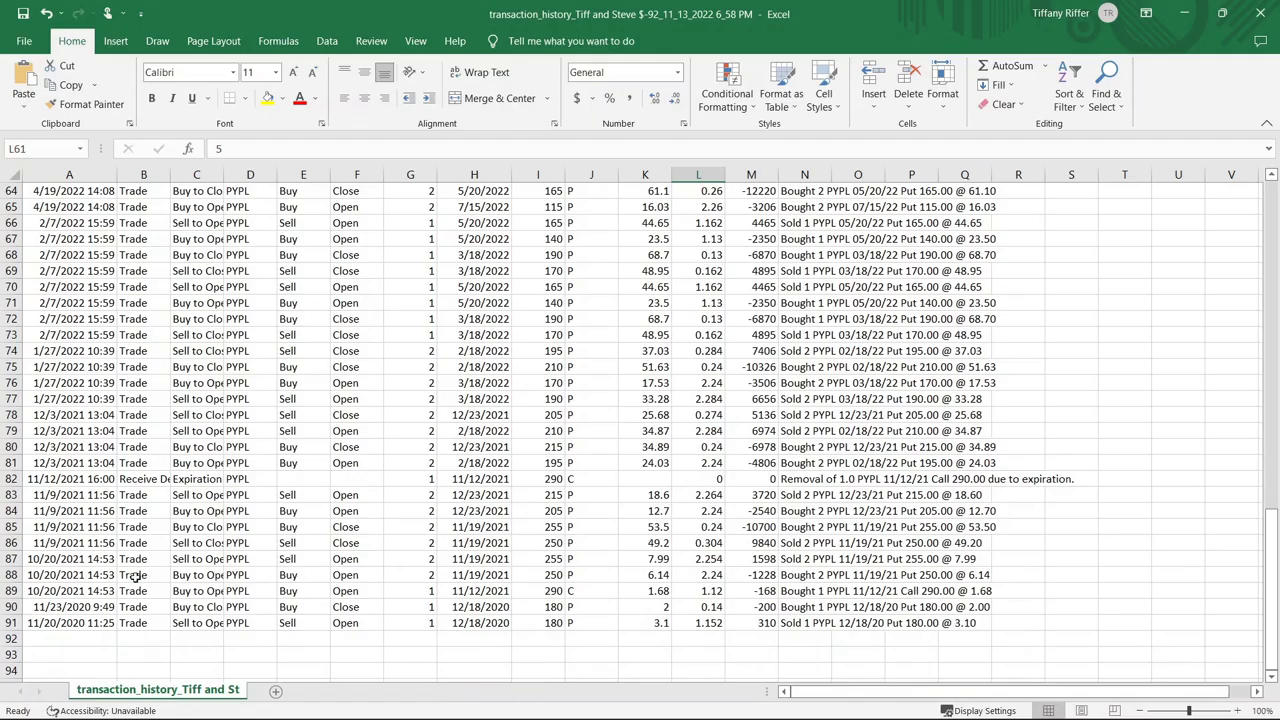
pyautogui.scroll(5, 611, 456)
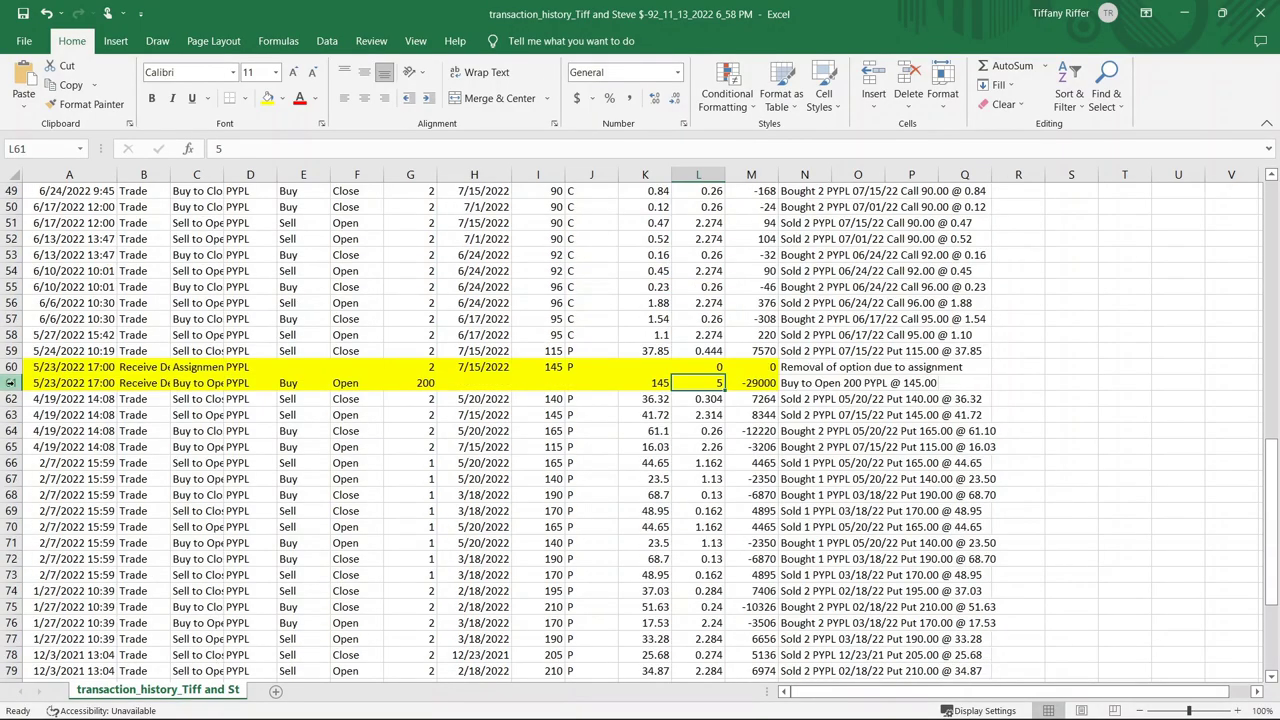
pyautogui.moveTo(12, 383); pyautogui.dragTo(12, 367)
pyautogui.rightClick(12, 367)
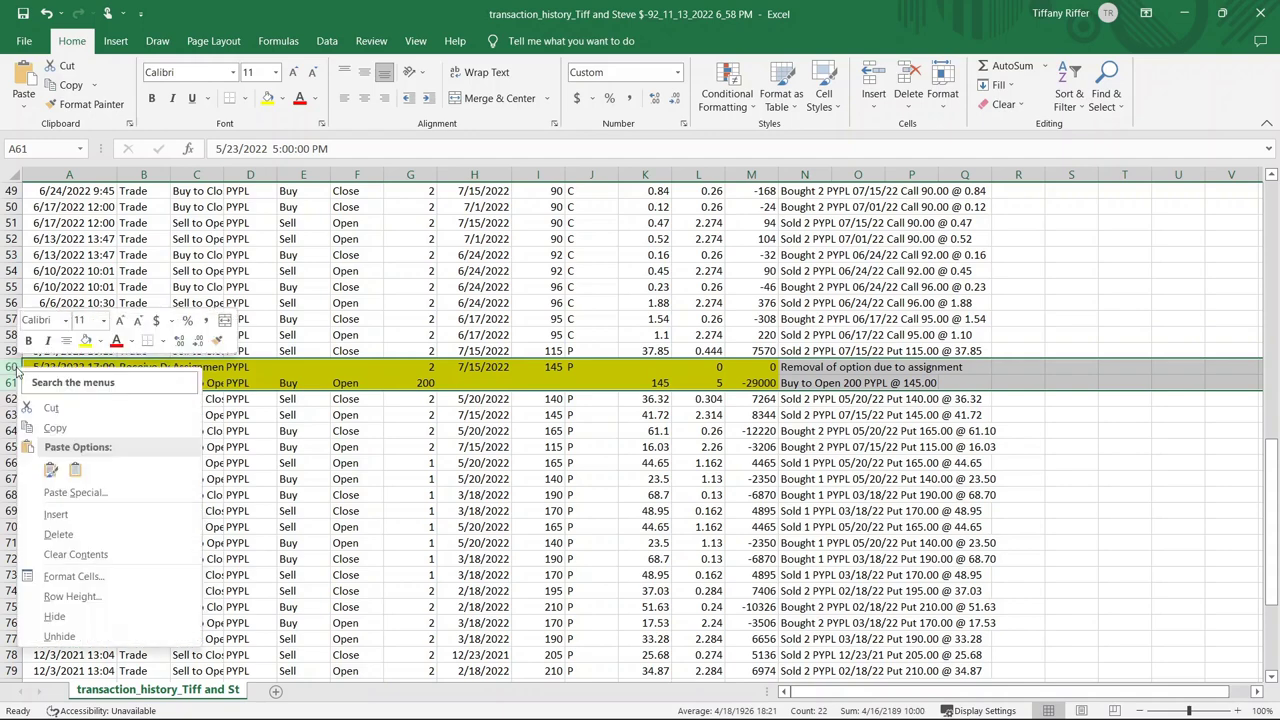
pyautogui.click(100, 615)
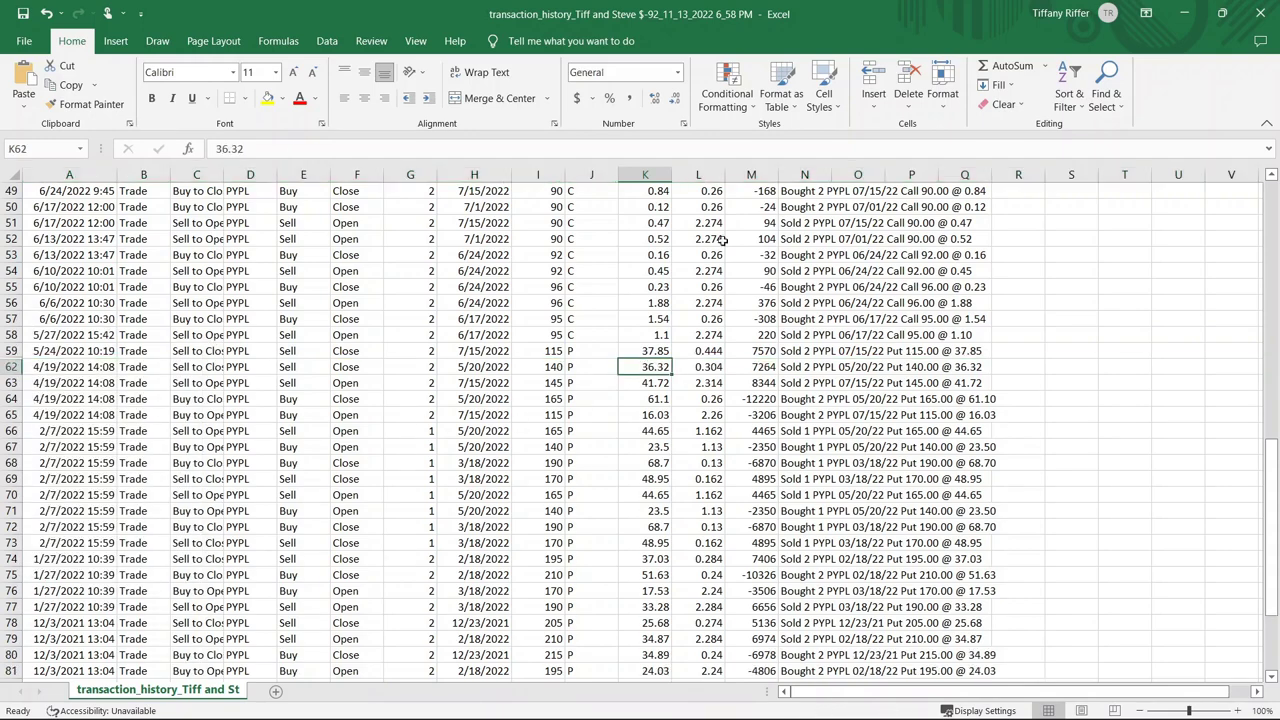
# Total the Fees column of the PYPL trades and enter -85.864 in cell M93 below the amounts
pyautogui.click(698, 175)
pyautogui.scroll(2, 657, 347)
pyautogui.scroll(14, 657, 347)
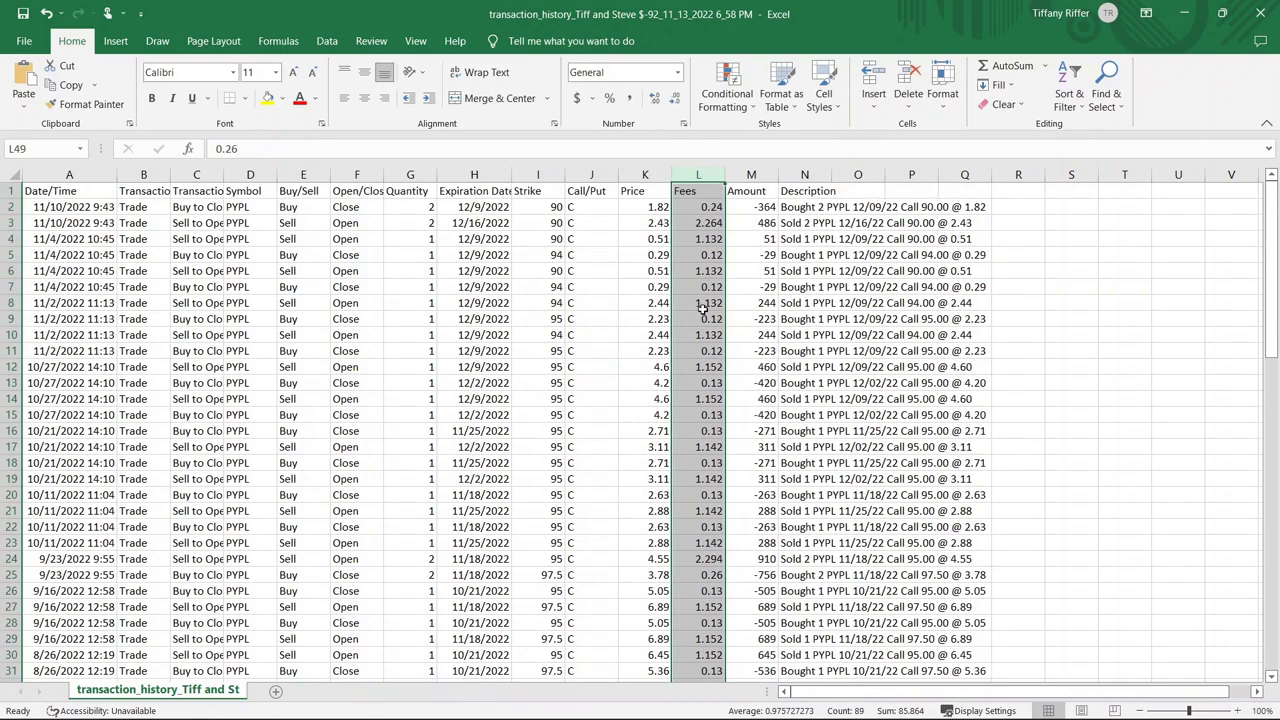
pyautogui.scroll(-12, 700, 356)
pyautogui.scroll(-13, 700, 356)
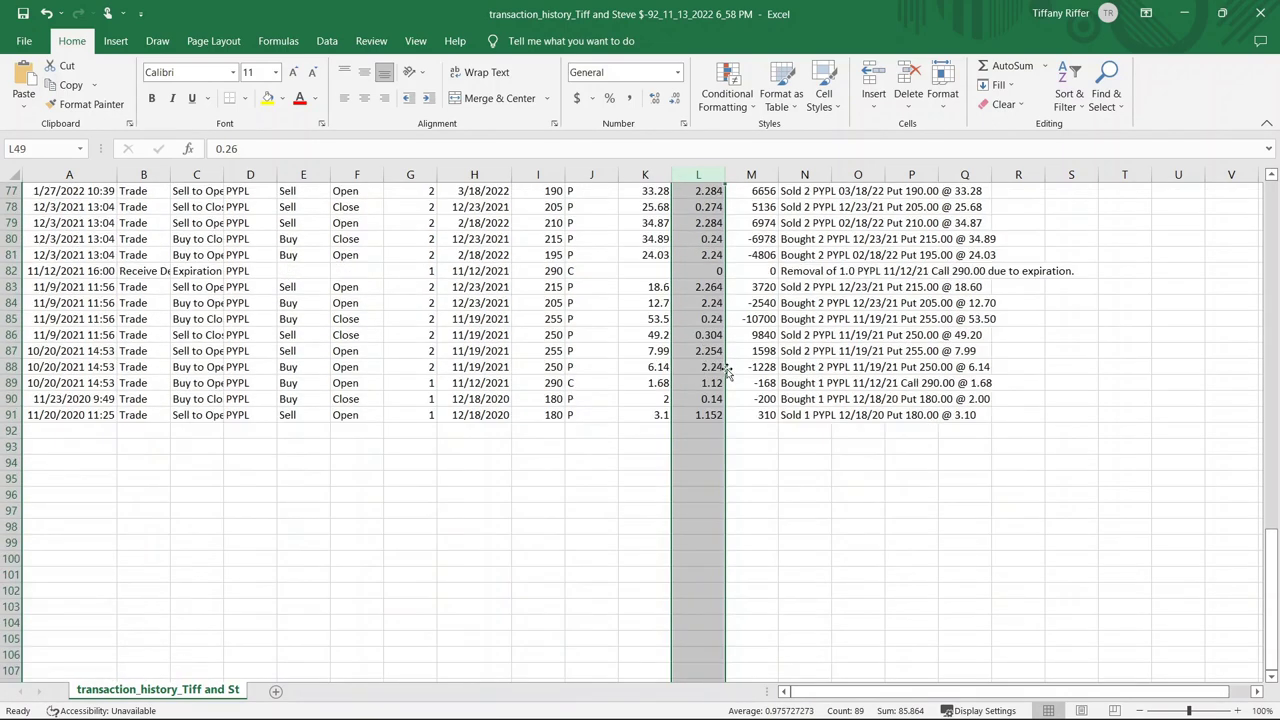
pyautogui.click(755, 445)
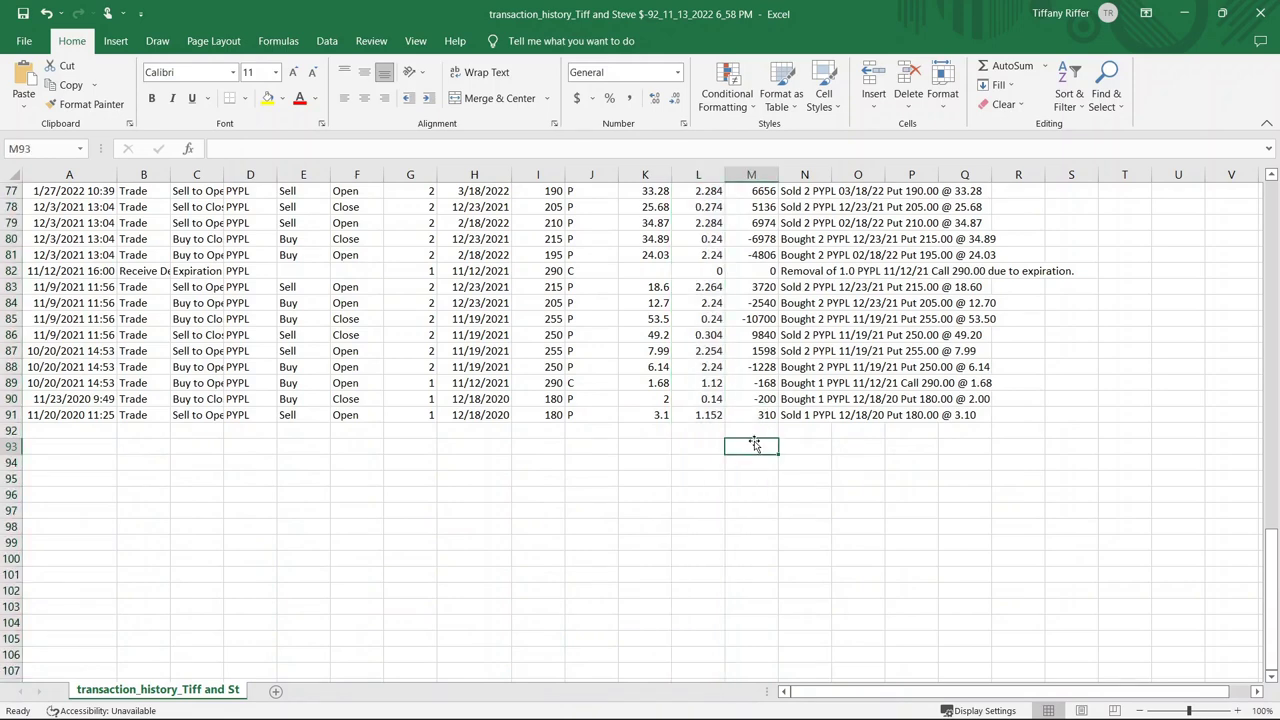
pyautogui.write('=sum(m:m)')
pyautogui.press('Return')
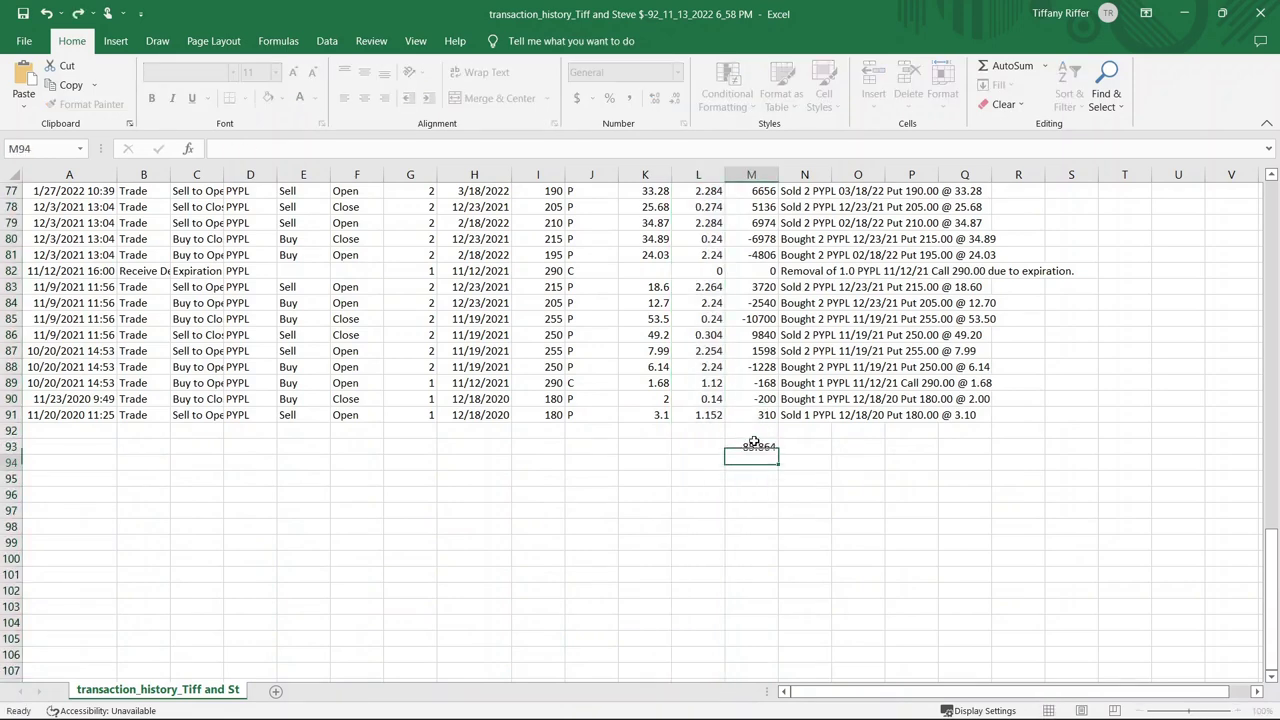
# Select the whole Amount column to read its sum including the fees, and look over the trades it covers
pyautogui.click(760, 174)
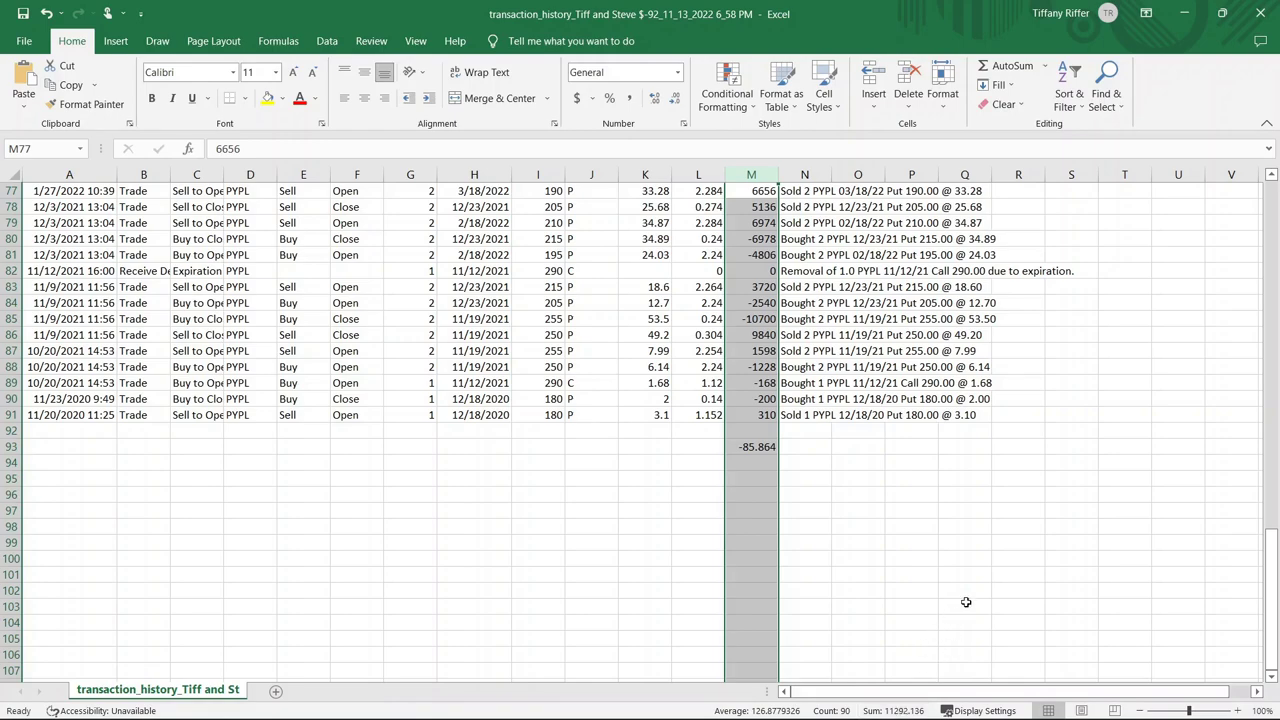
pyautogui.scroll(11, 904, 578)
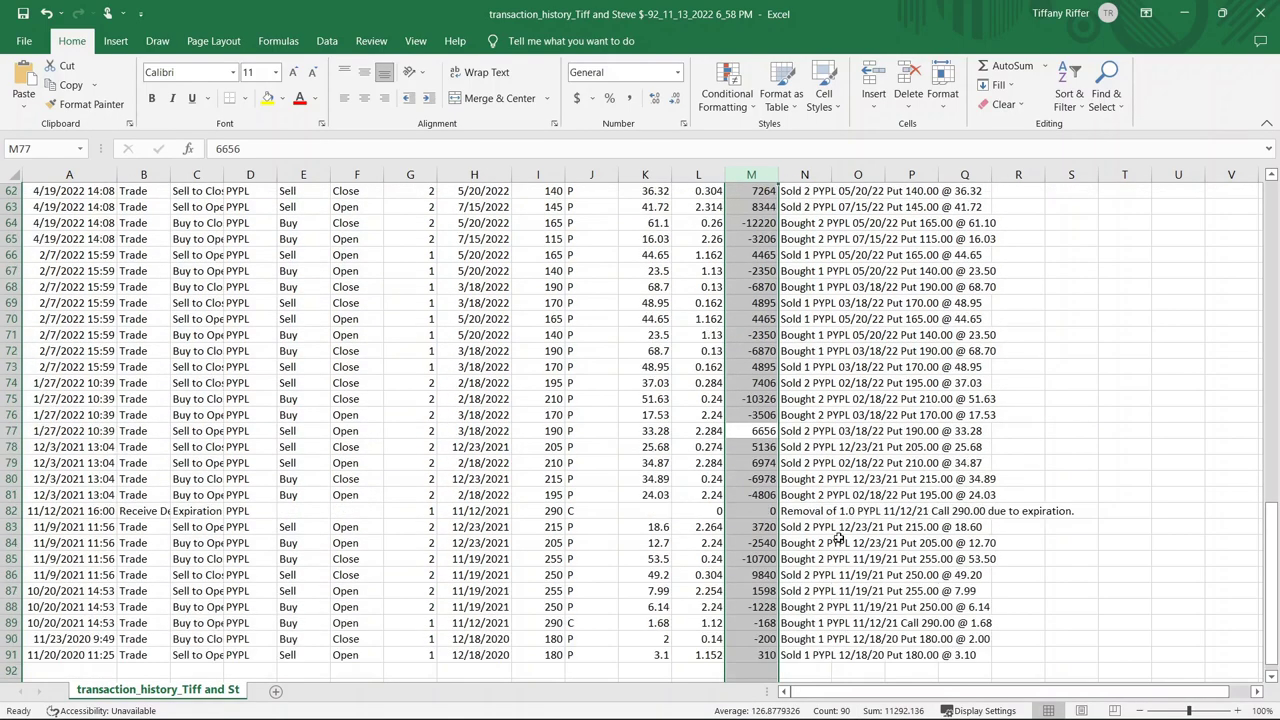
pyautogui.scroll(6, 679, 398)
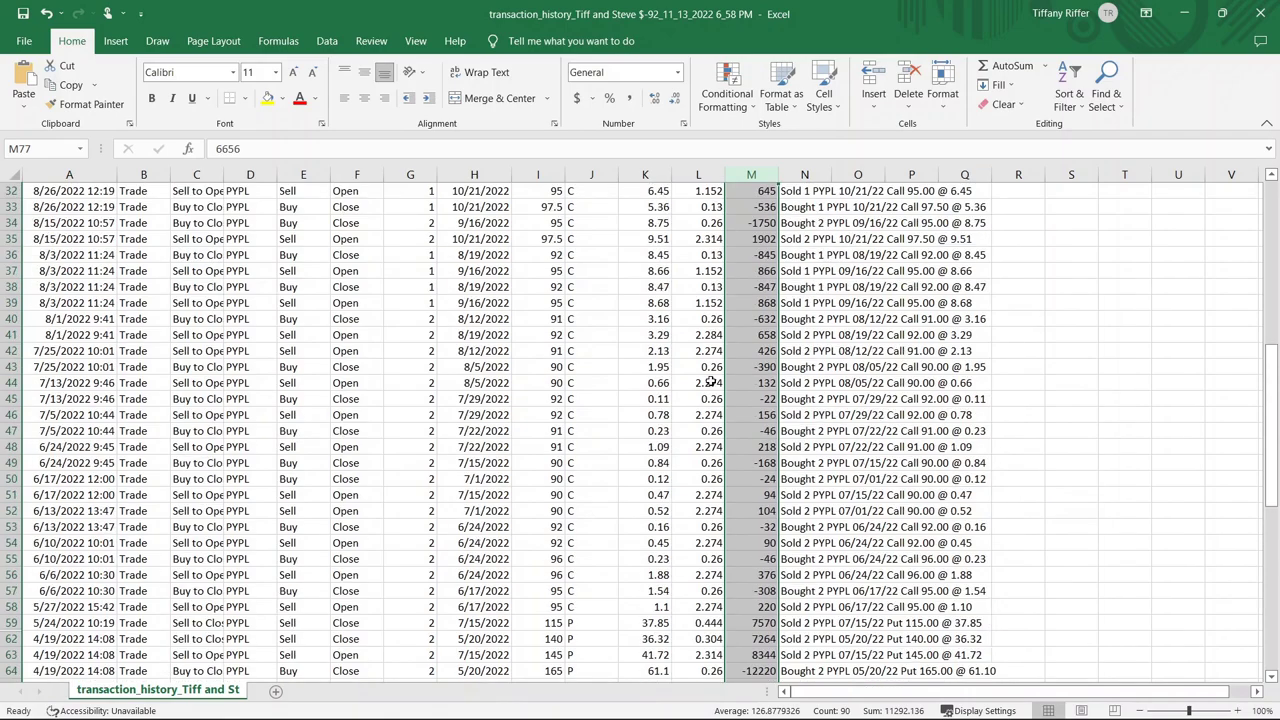
pyautogui.scroll(5, 771, 360)
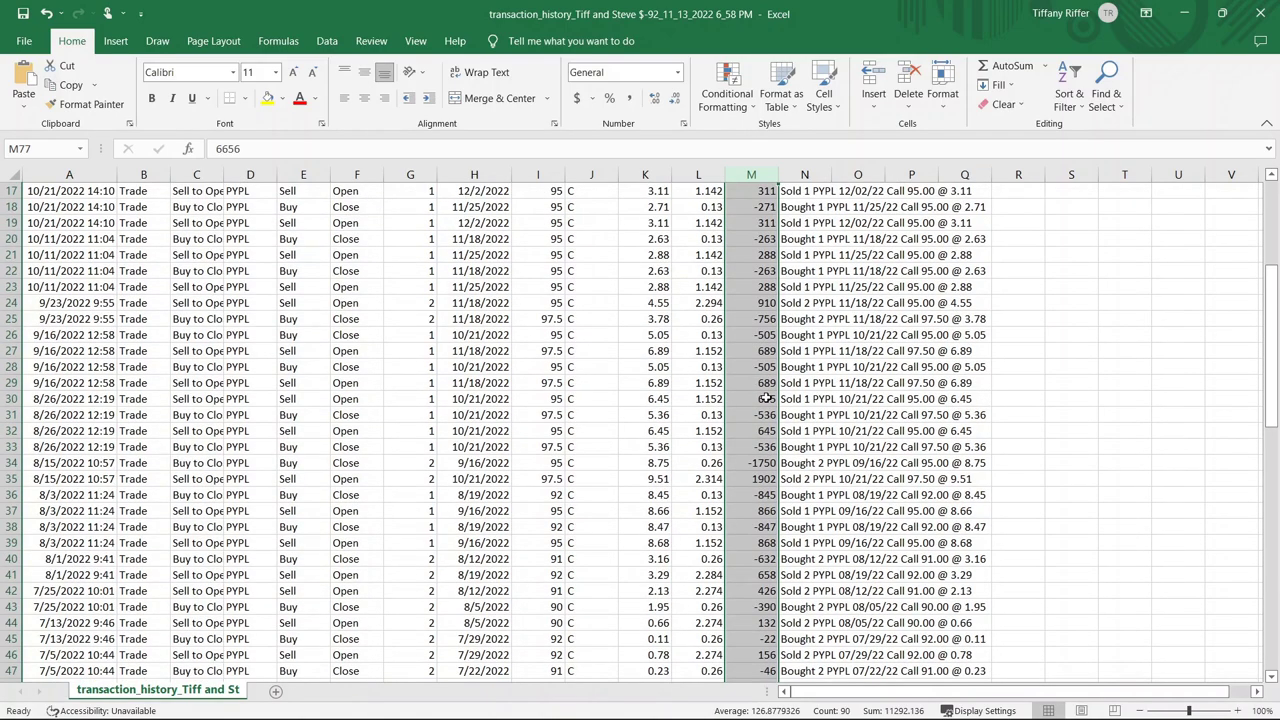
pyautogui.scroll(-8, 769, 397)
pyautogui.scroll(-7, 769, 397)
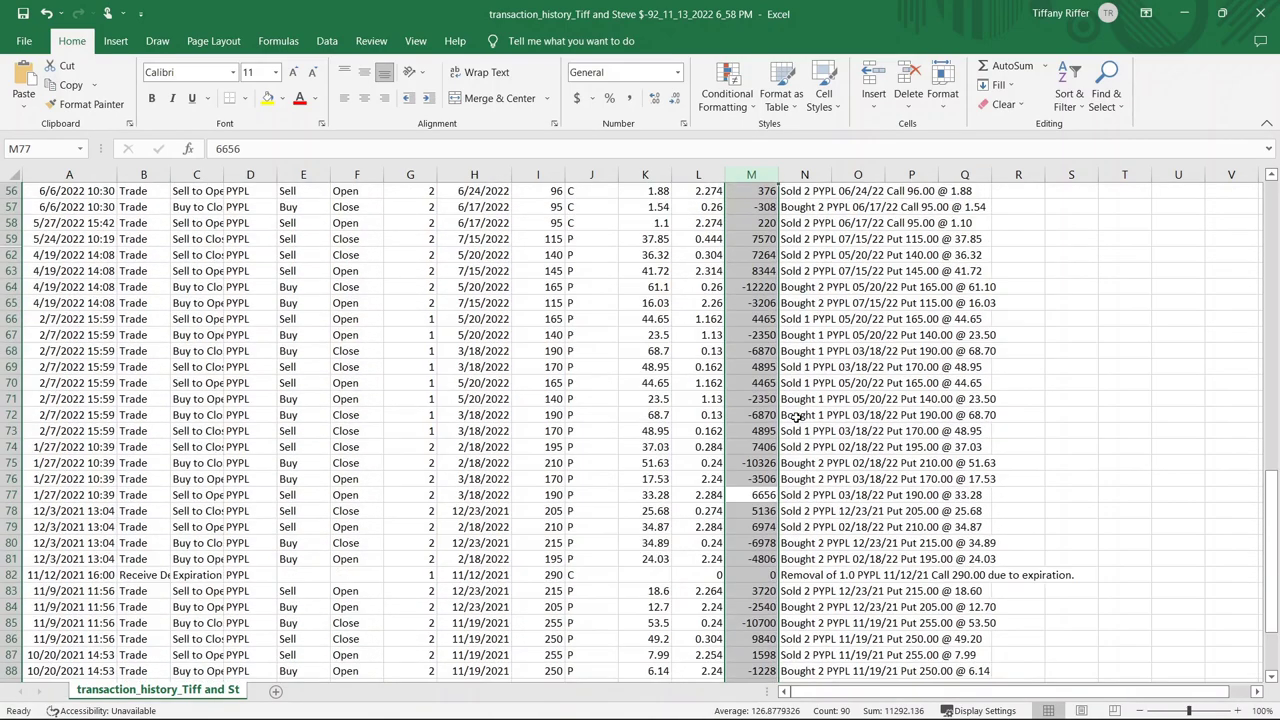
pyautogui.scroll(-3, 793, 417)
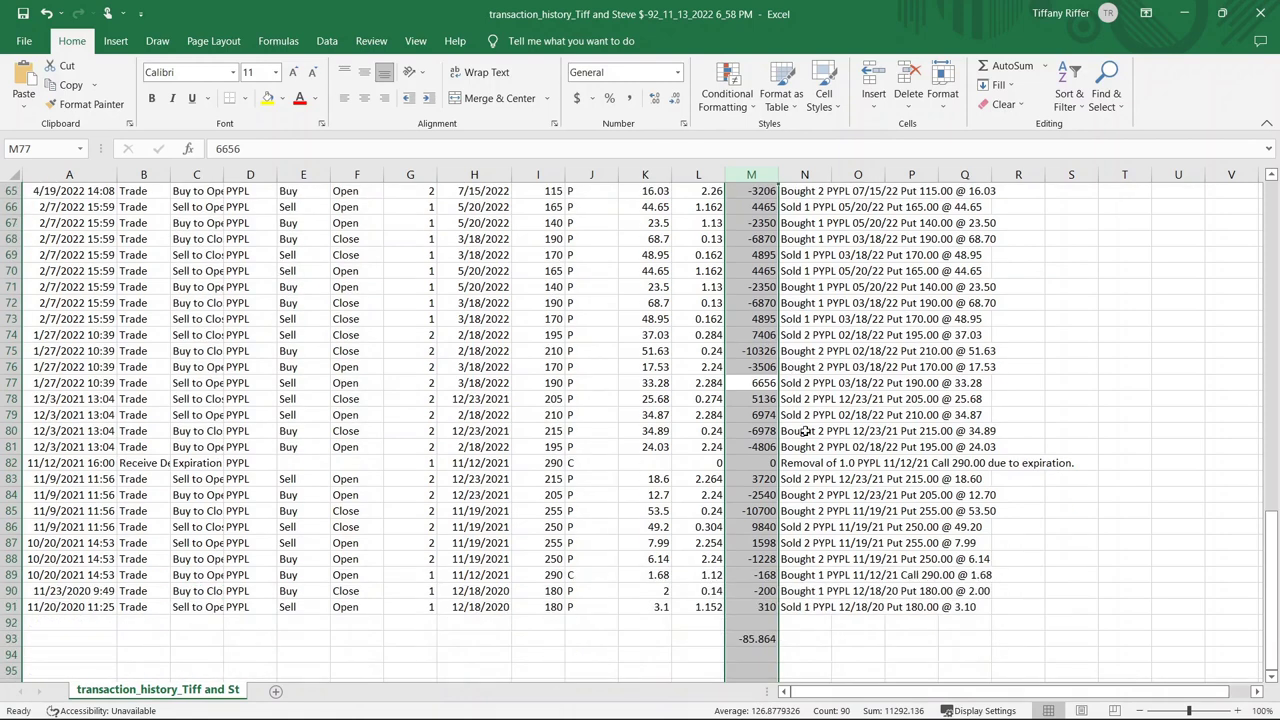
# Switch to the options trade journal in Google Sheets and enter 11292.13 in cell L10 as the PYPL net option credit
pyautogui.moveTo(880, 718)
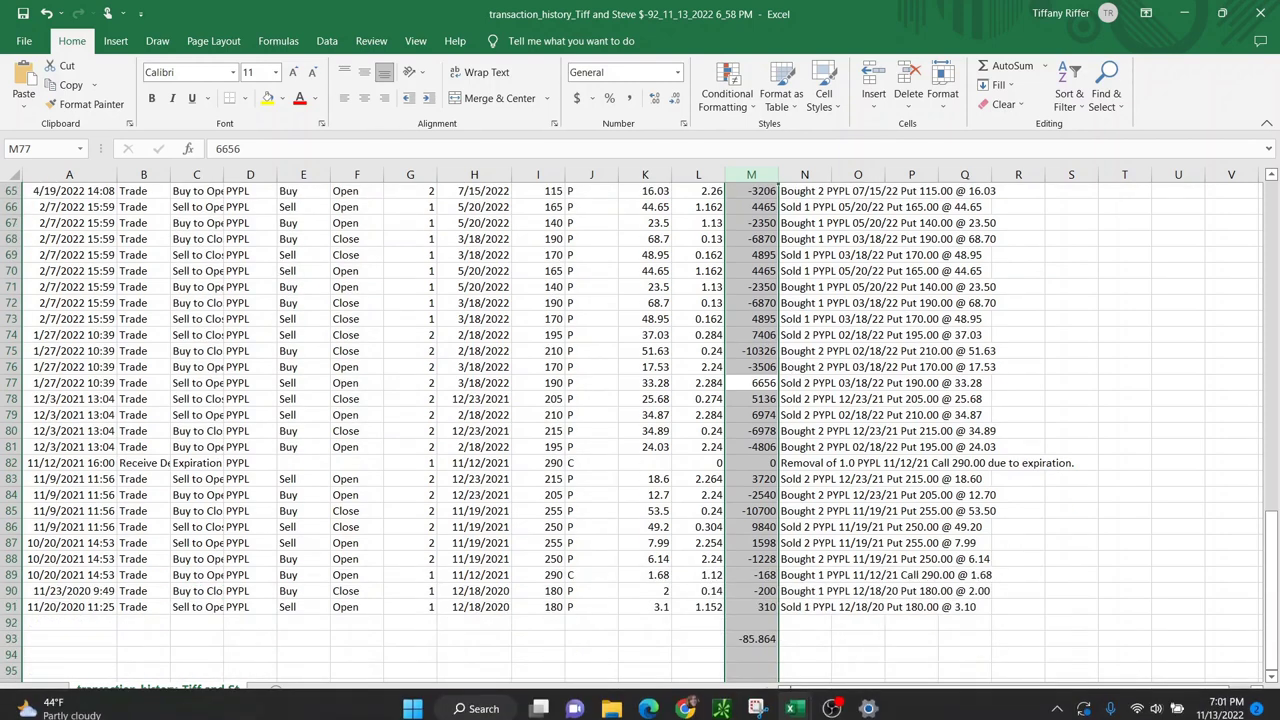
pyautogui.click(685, 708)
pyautogui.click(300, 13)
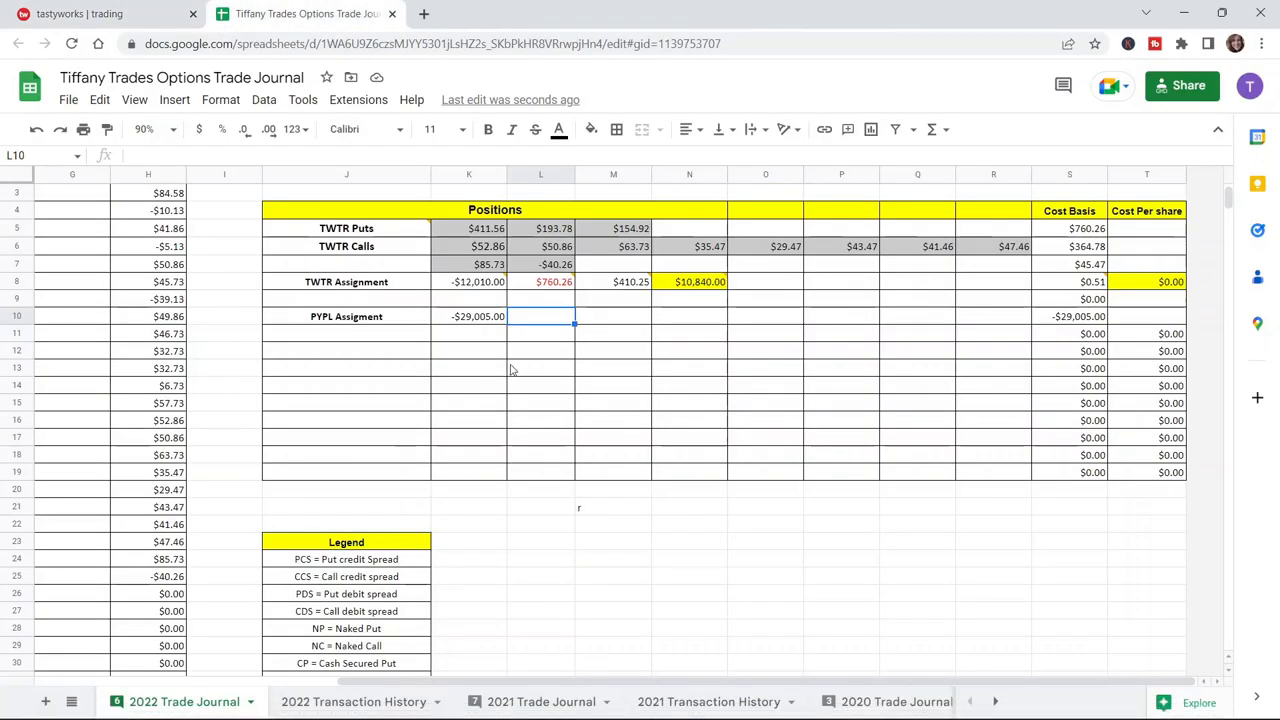
pyautogui.write('11,2')
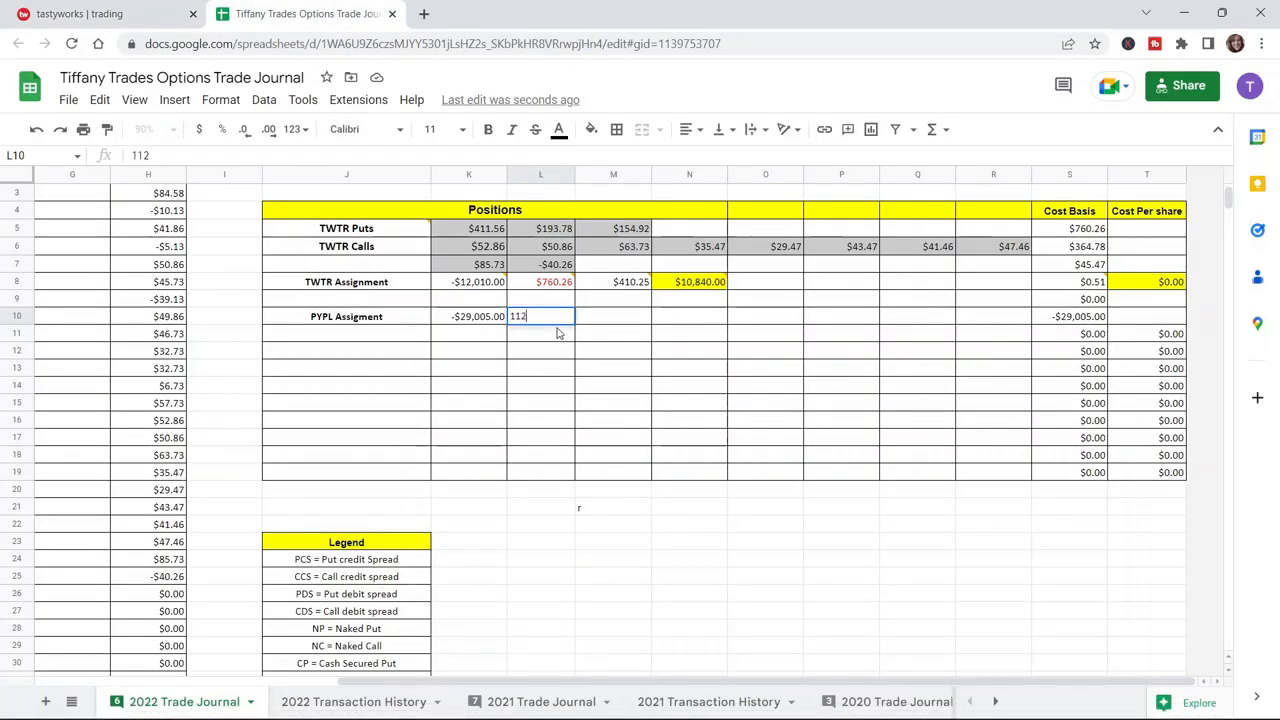
pyautogui.write('92.13')
pyautogui.press('Return')
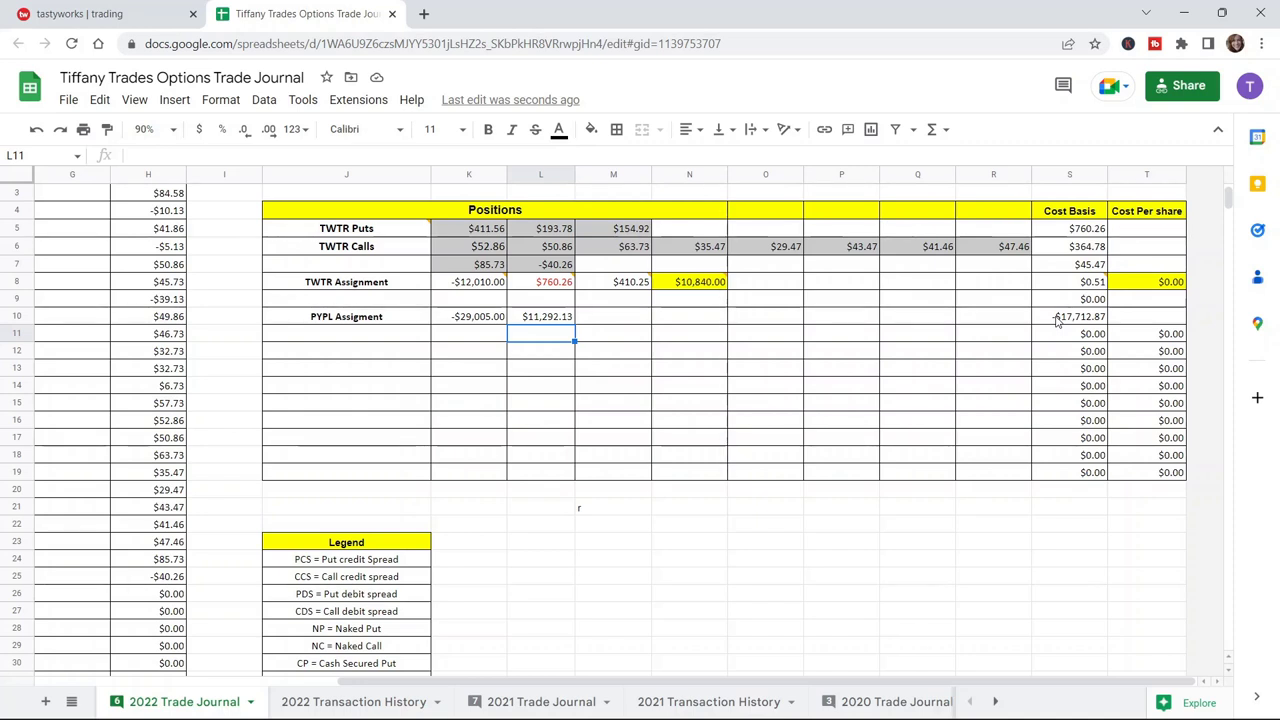
# Copy the cost-per-share formula from the TWTR Assignment row to cell T10, giving =sum(S10/200)
pyautogui.click(1157, 284)
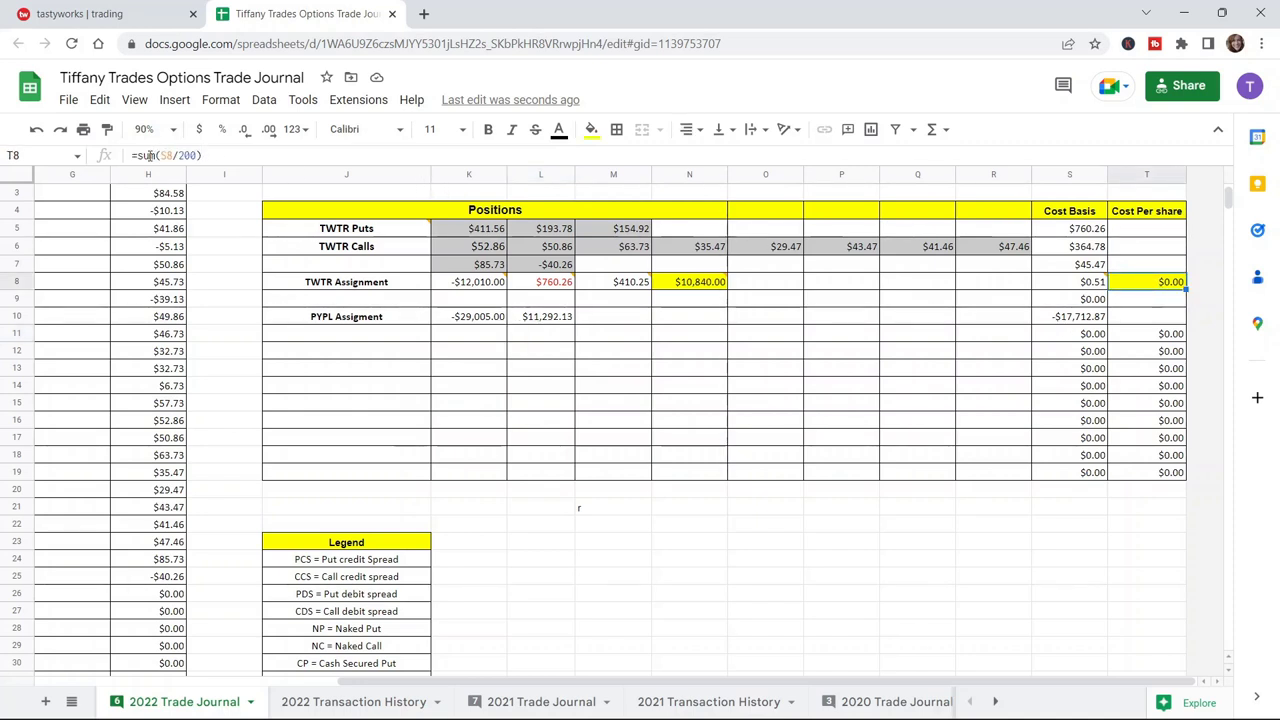
pyautogui.hotkey('ctrl', 'c')
pyautogui.press('Down')
pyautogui.press('Down')
pyautogui.hotkey('ctrl', 'v')
pyautogui.press('Return')
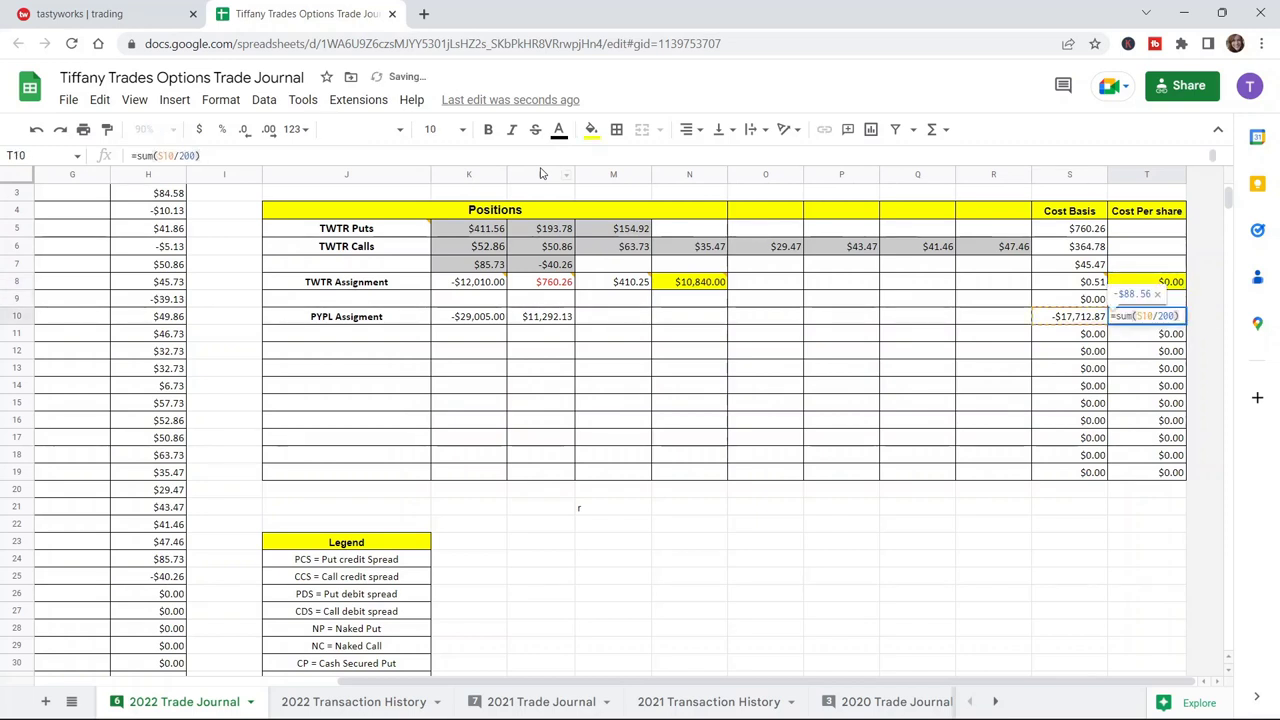
pyautogui.press('Return')
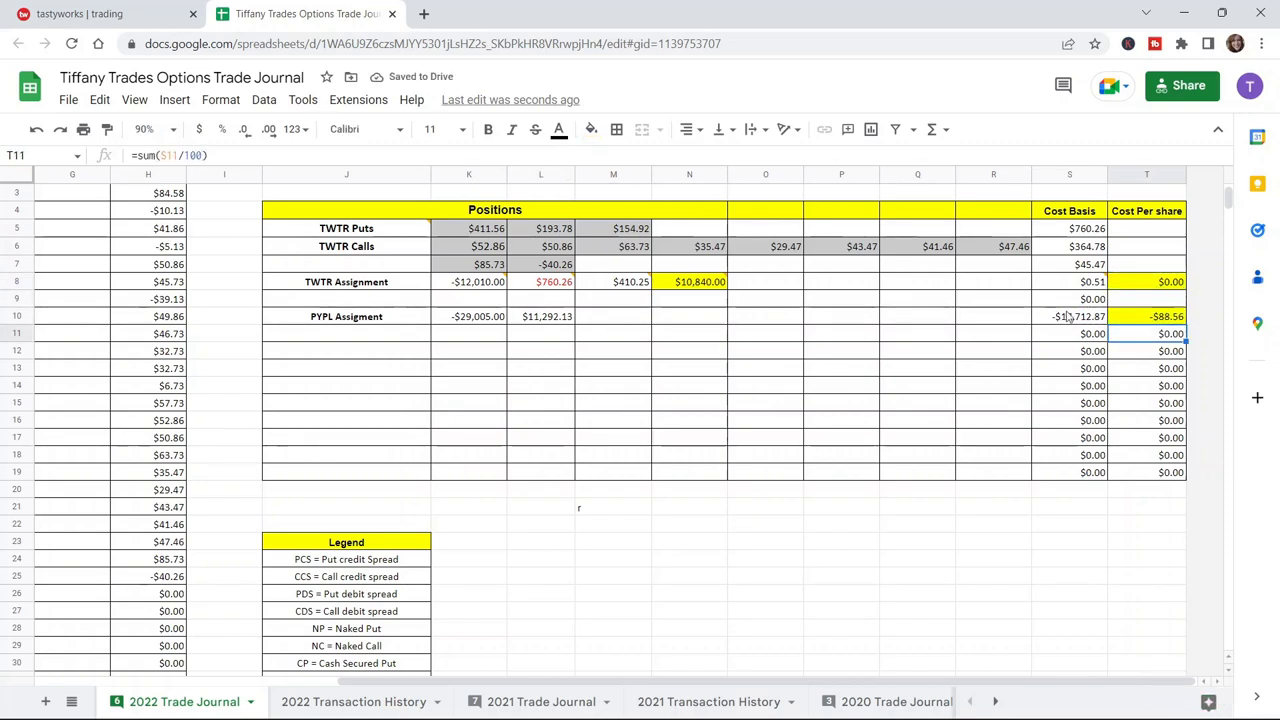
pyautogui.click(1150, 320)
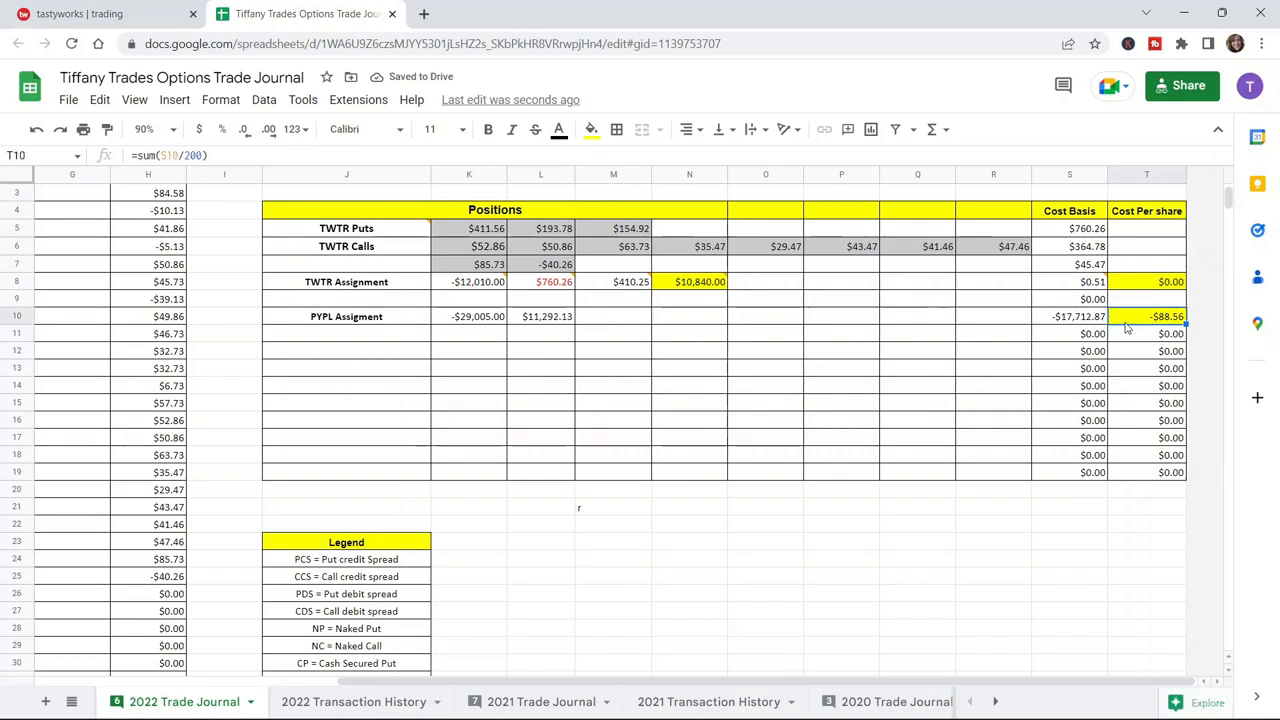
# Look up the mark value of the PYPL shares in the tastyworks portfolio and enter 18206 in cell M10 of the journal
pyautogui.click(129, 8)
pyautogui.click(30, 302)
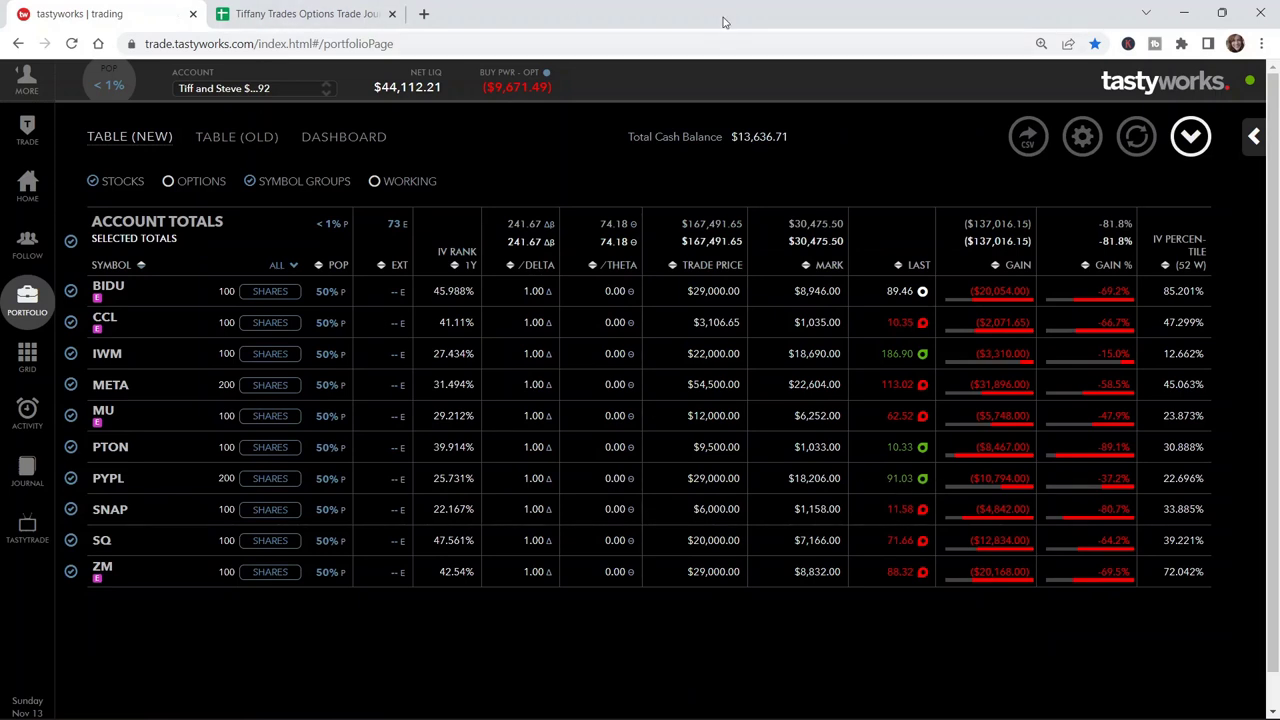
pyautogui.click(354, 10)
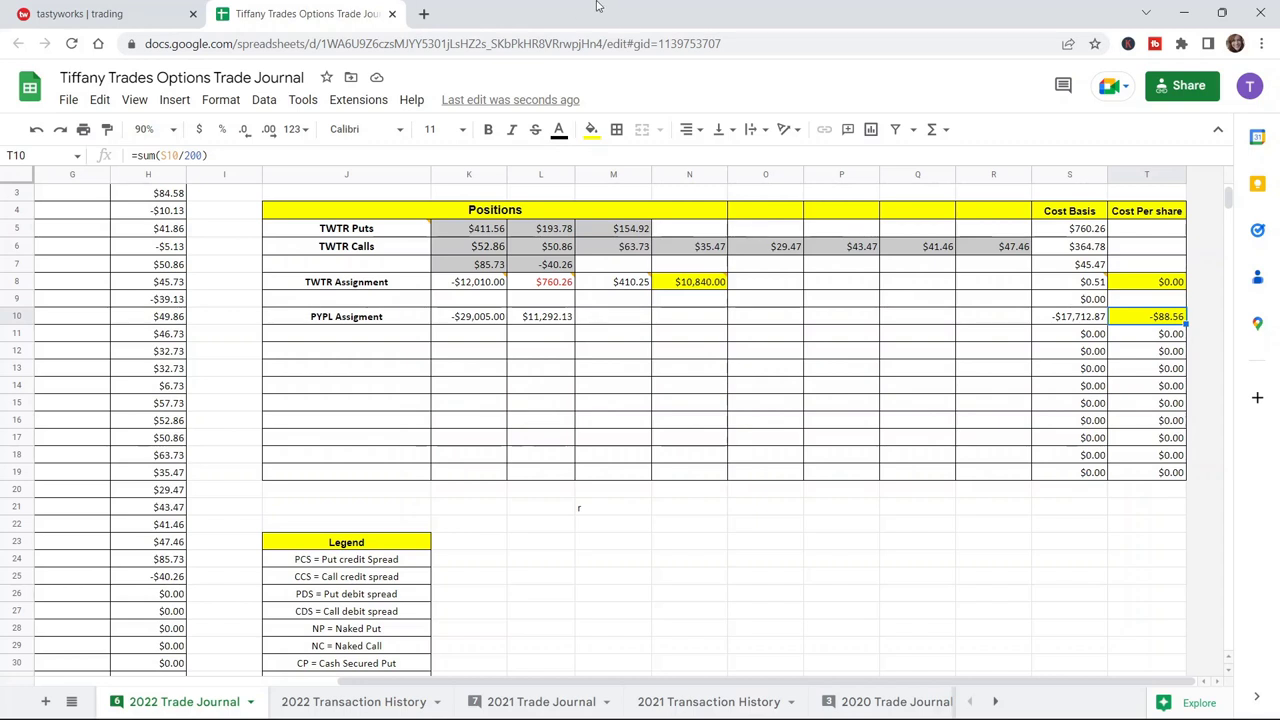
pyautogui.click(595, 318)
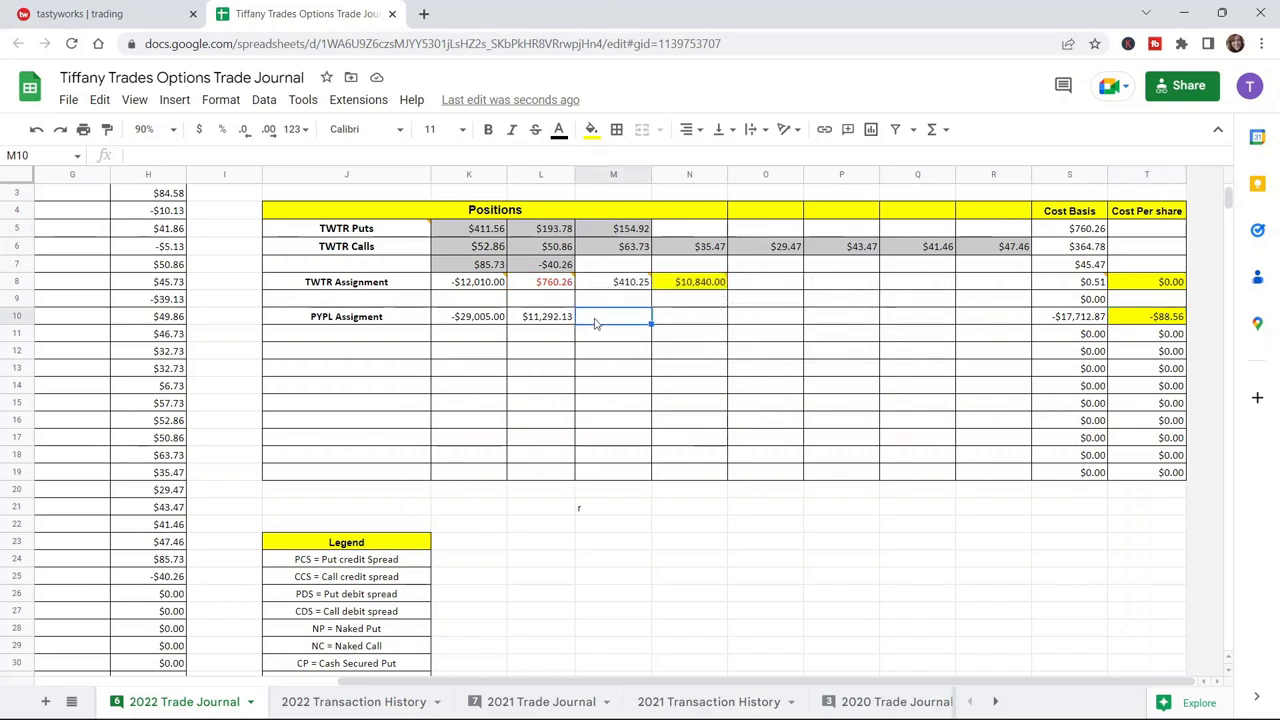
pyautogui.write('18206')
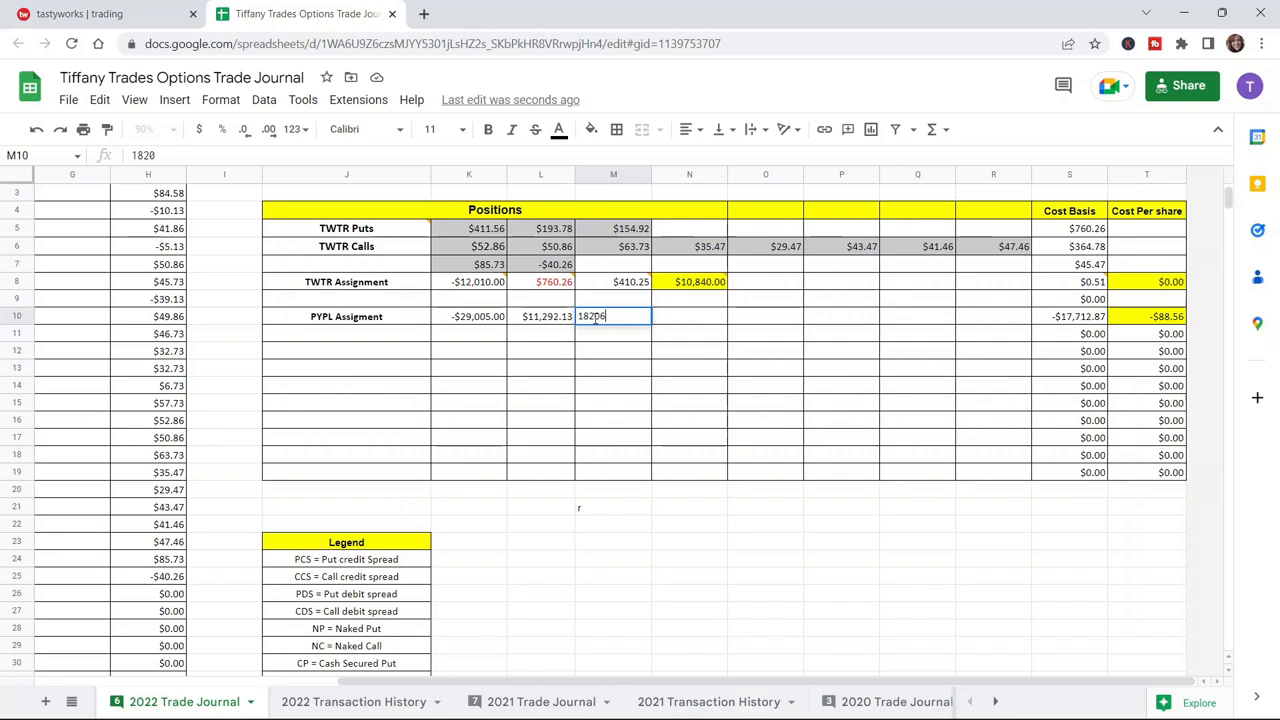
pyautogui.press('Return')
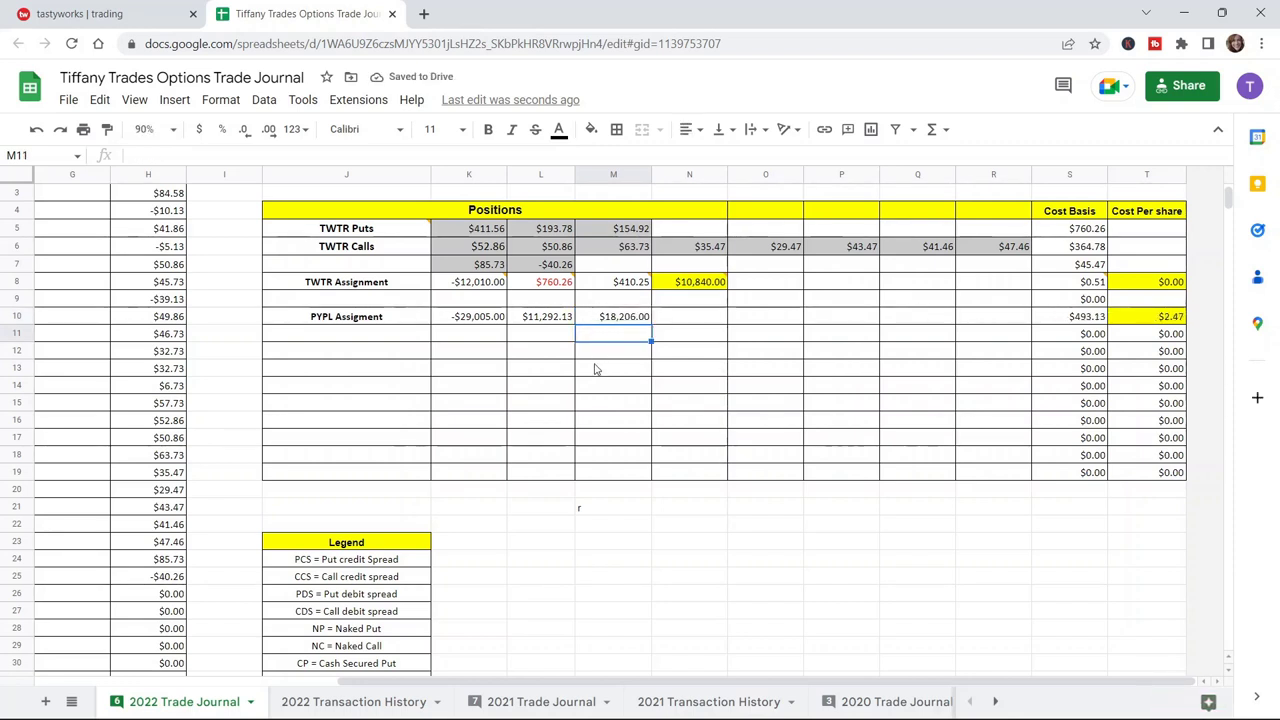
# Check the cost basis formula in cell S10 and clear the trial share value from cell M10
pyautogui.click(1072, 320)
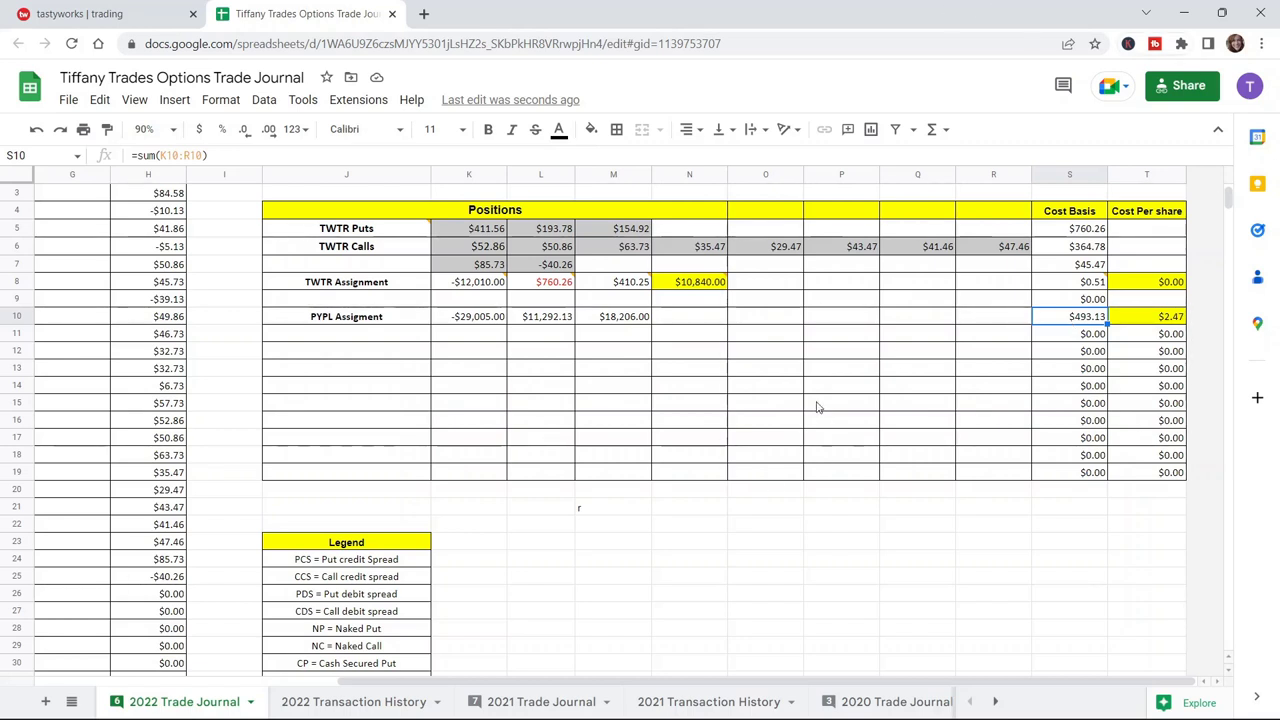
pyautogui.click(620, 318)
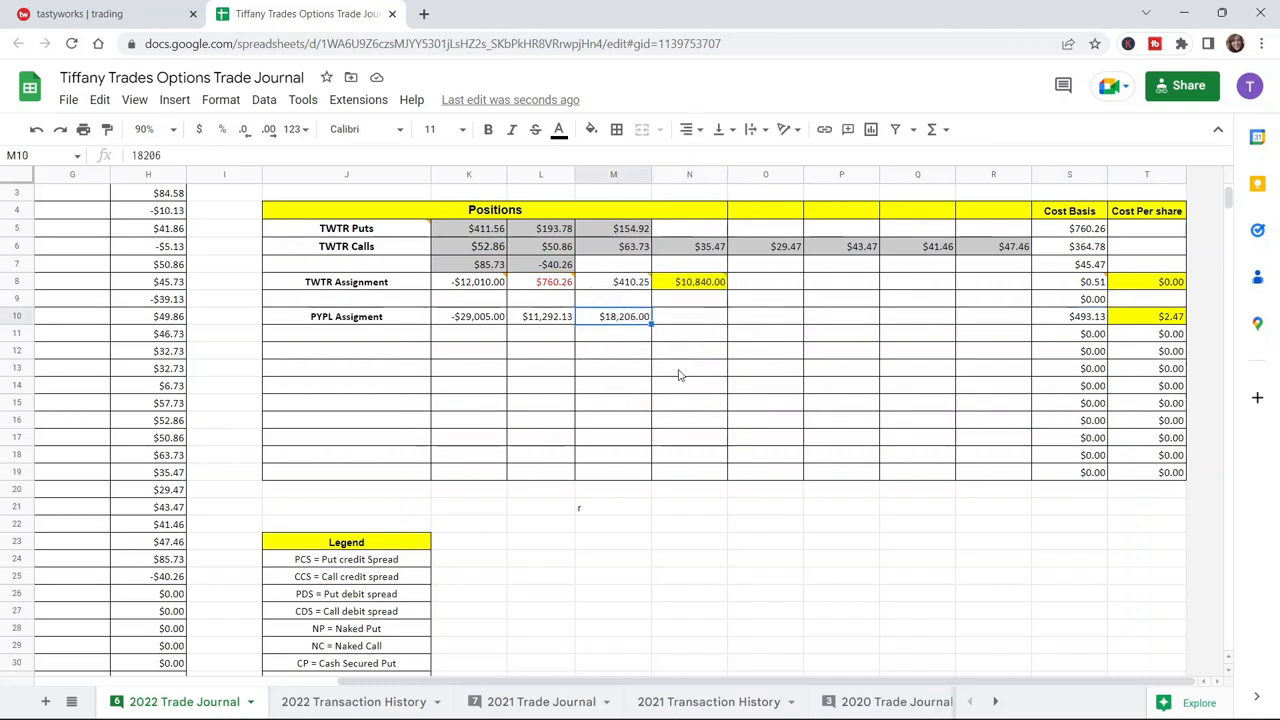
pyautogui.press('Delete')
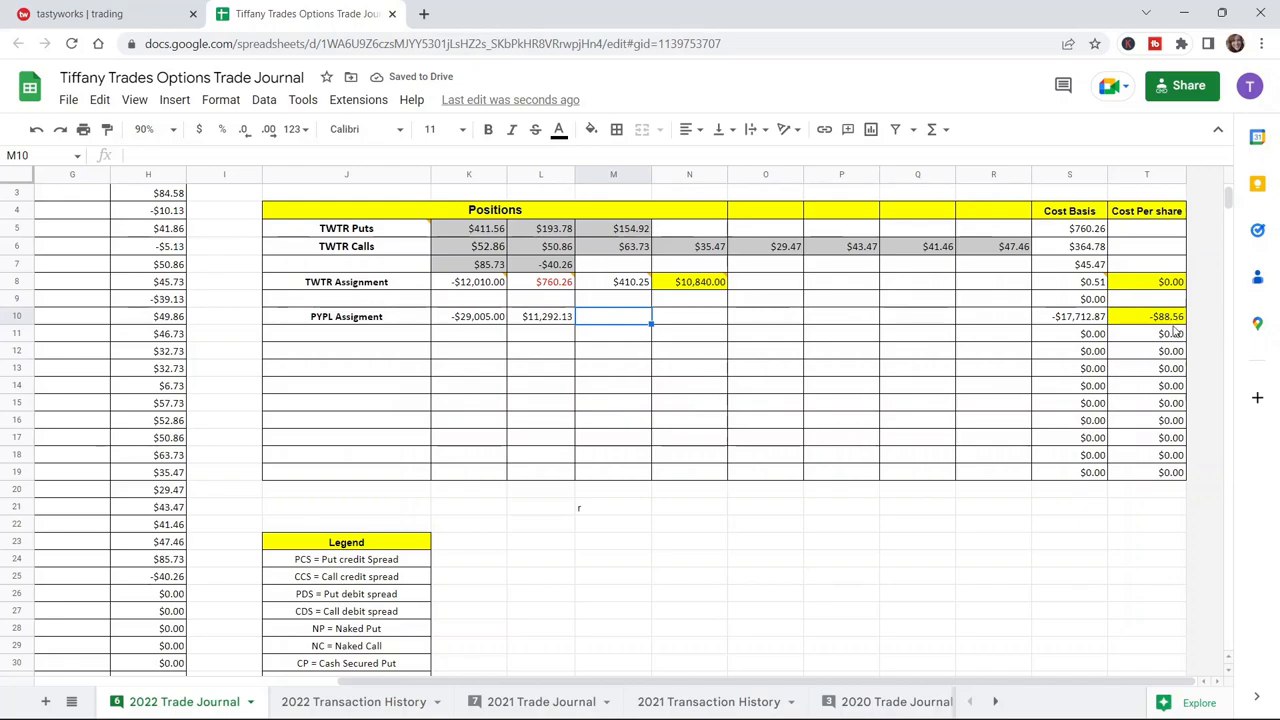
# Switch to tastyworks and bring up the PYPL option chain as a table in the trade window
pyautogui.click(138, 10)
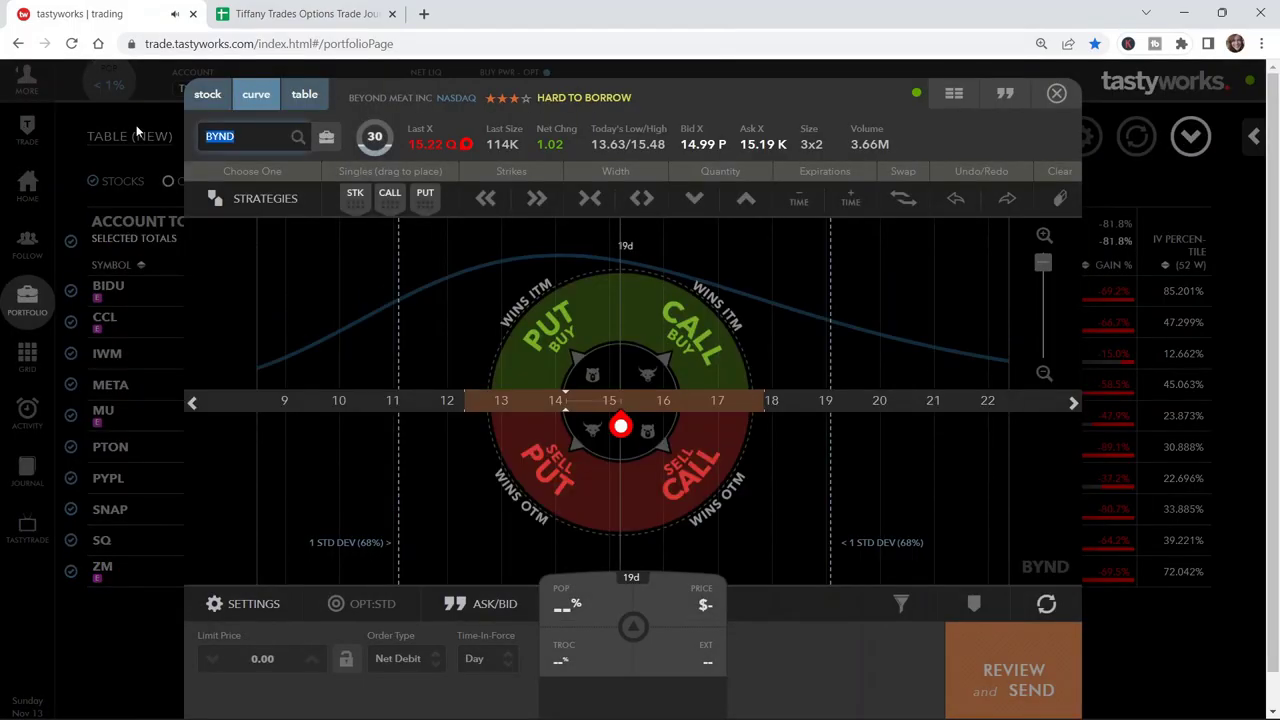
pyautogui.write('PYPL')
pyautogui.press('Return')
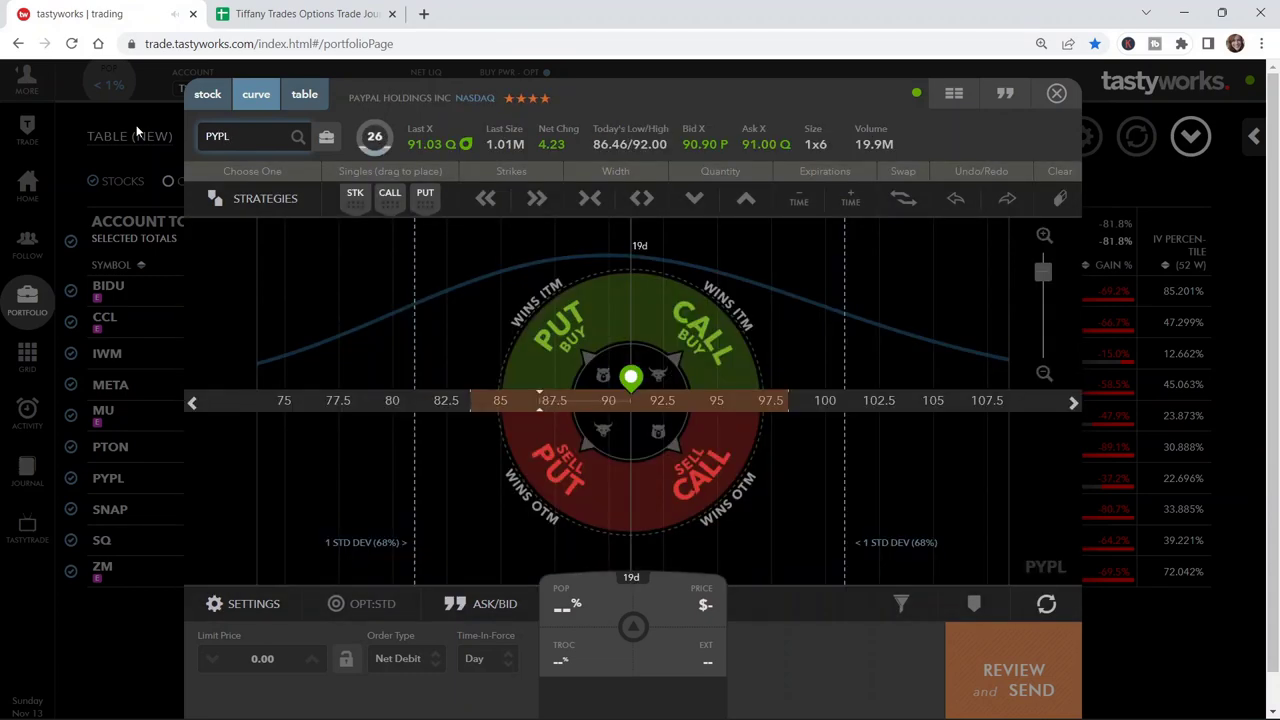
pyautogui.click(304, 97)
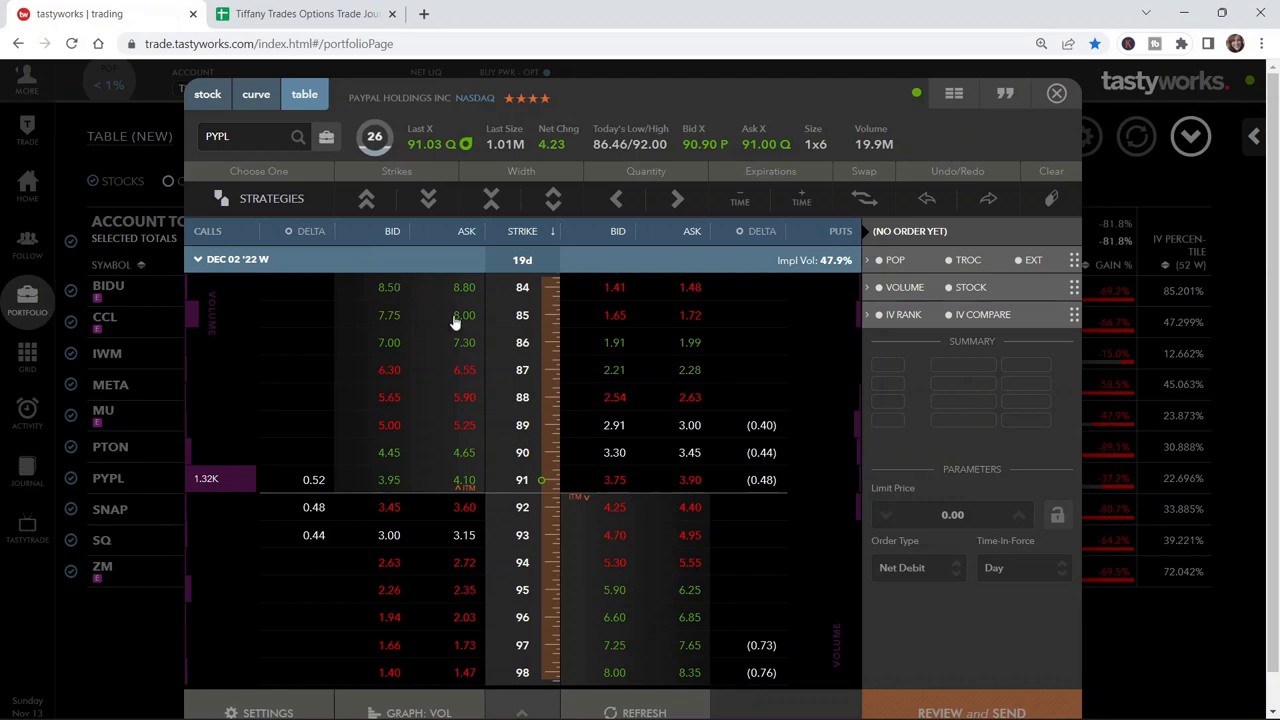
pyautogui.scroll(-3, 470, 360)
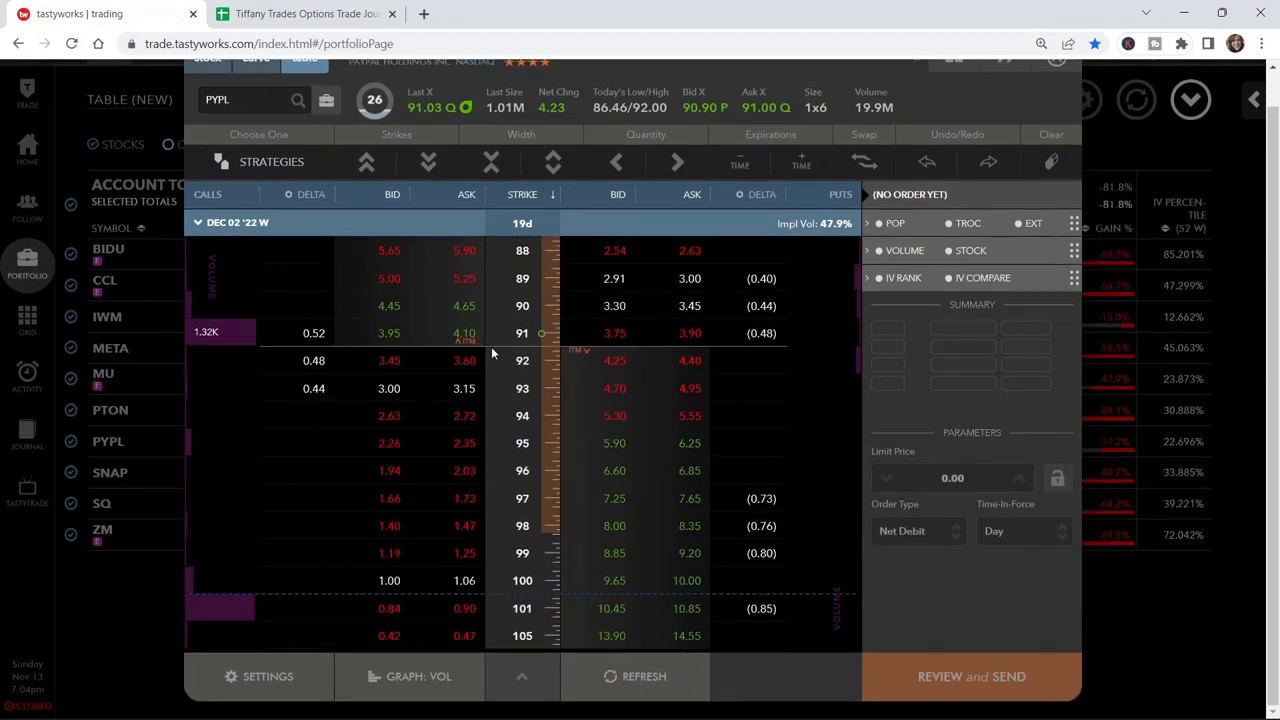
# Choose the DEC 16 '22 expiration, set up a sale of the 97.5 call, and raise the quantity by one contract
pyautogui.click(234, 224)
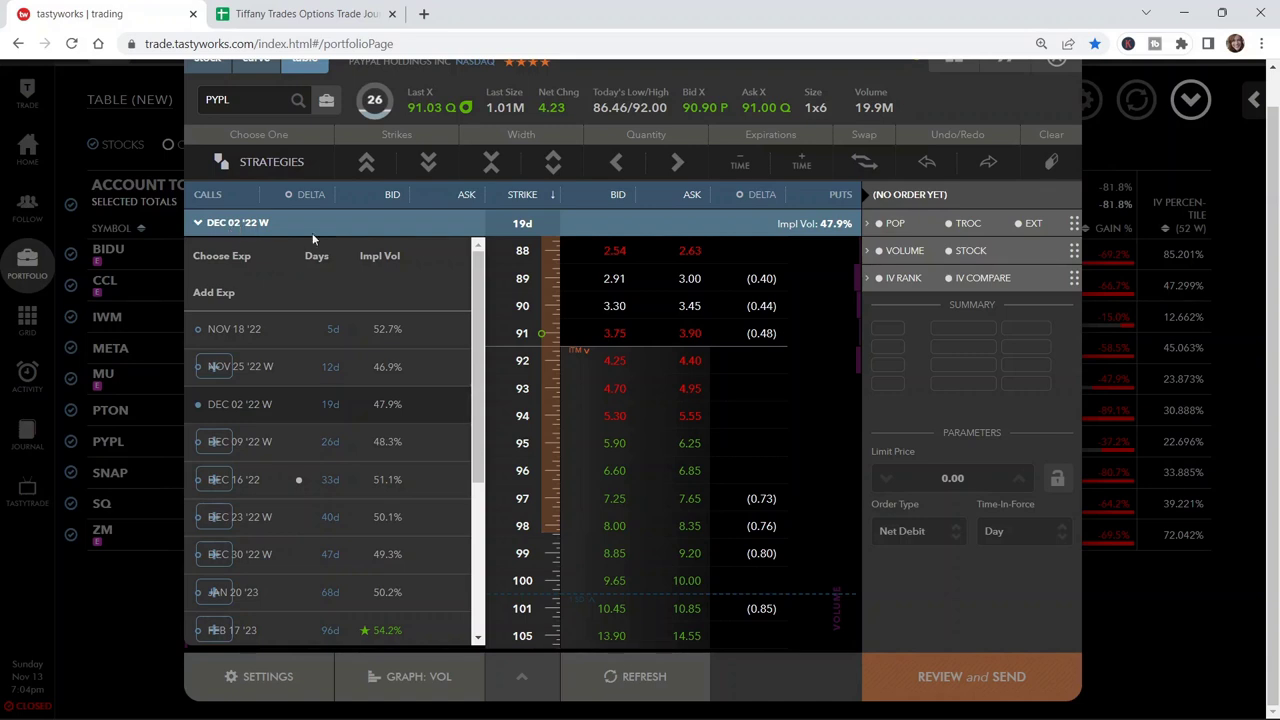
pyautogui.click(213, 483)
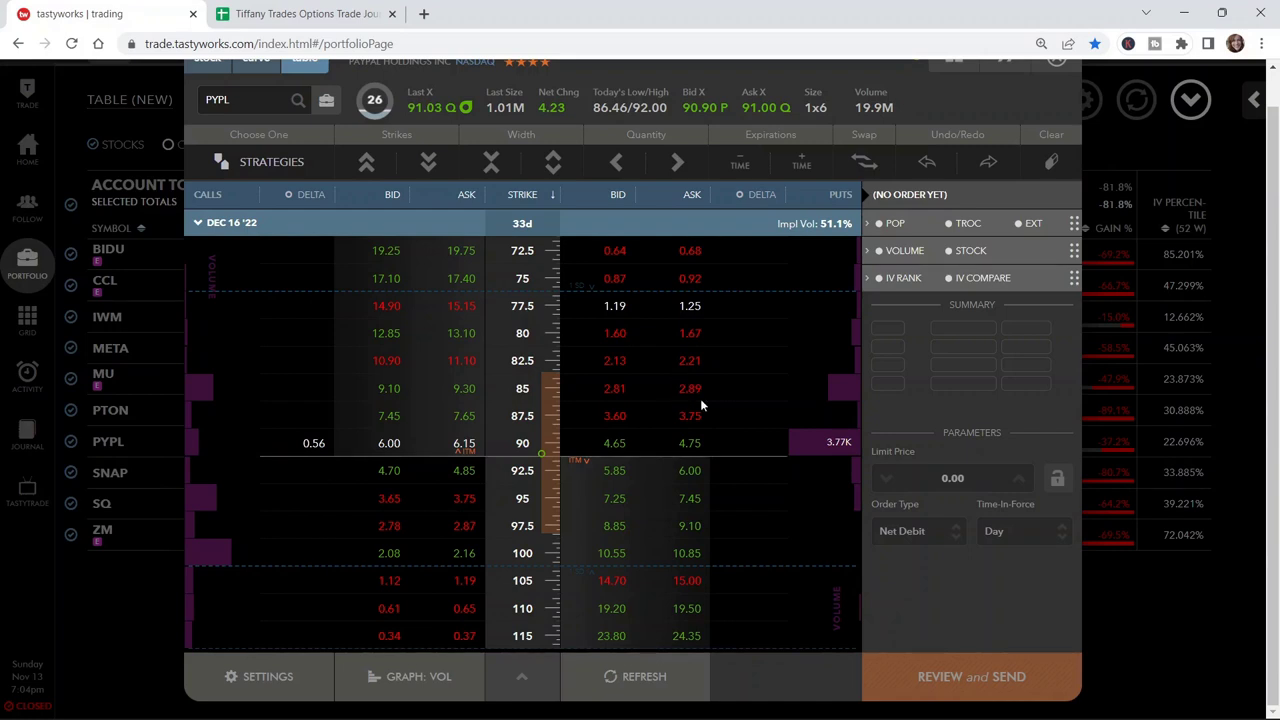
pyautogui.click(386, 533)
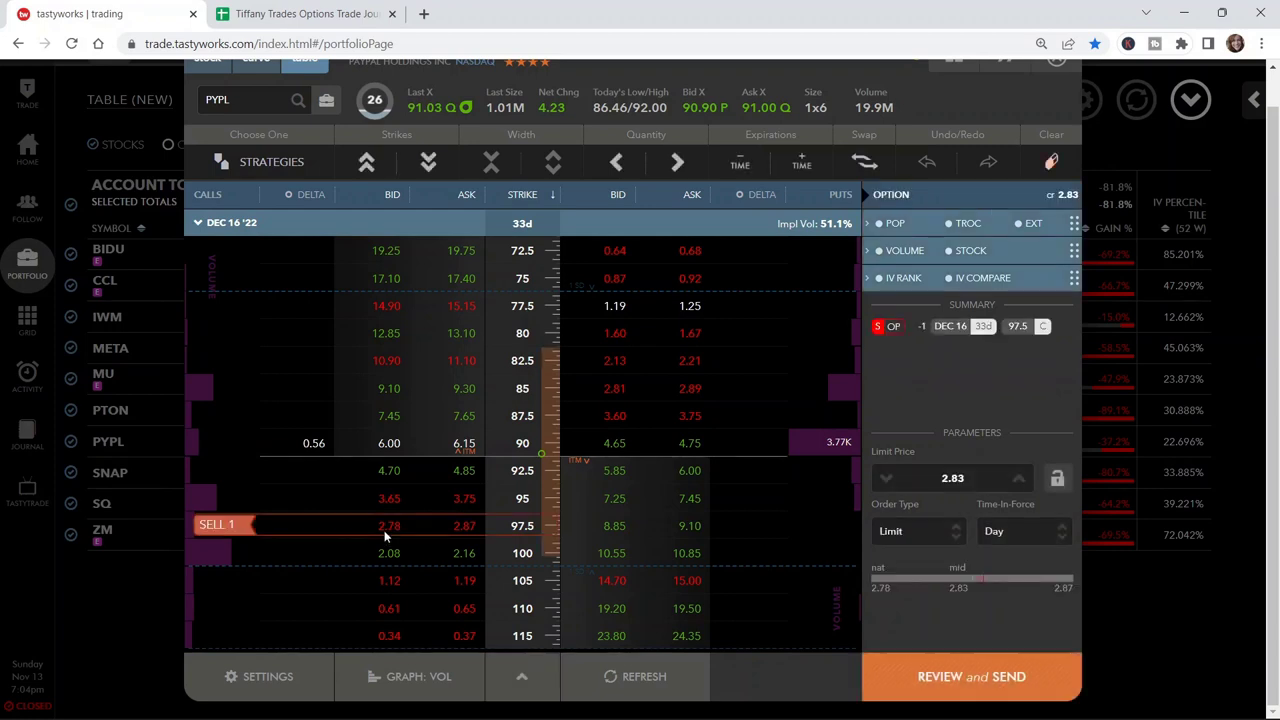
pyautogui.click(676, 164)
# Switch to the Google Sheets trade journal and enter a trial call premium of 566 in cell M10 of the PYPL row
pyautogui.click(337, 14)
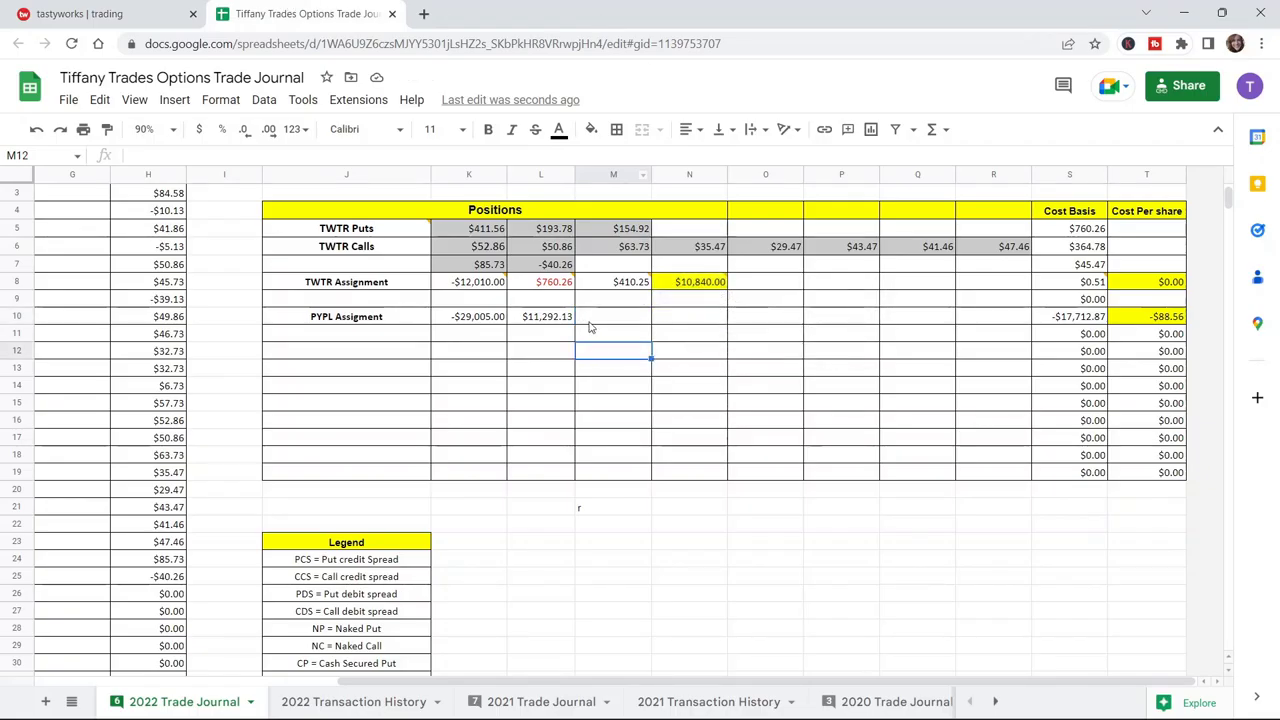
pyautogui.click(590, 317)
pyautogui.write('566')
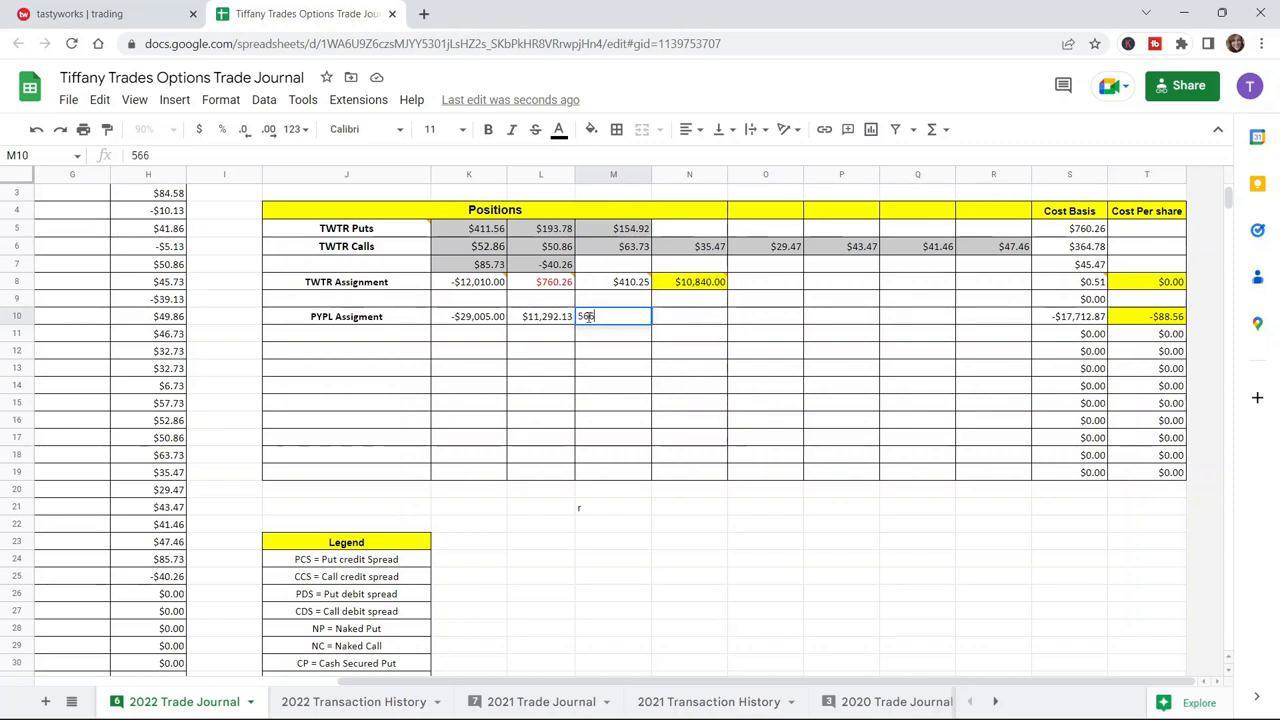
pyautogui.press('Return')
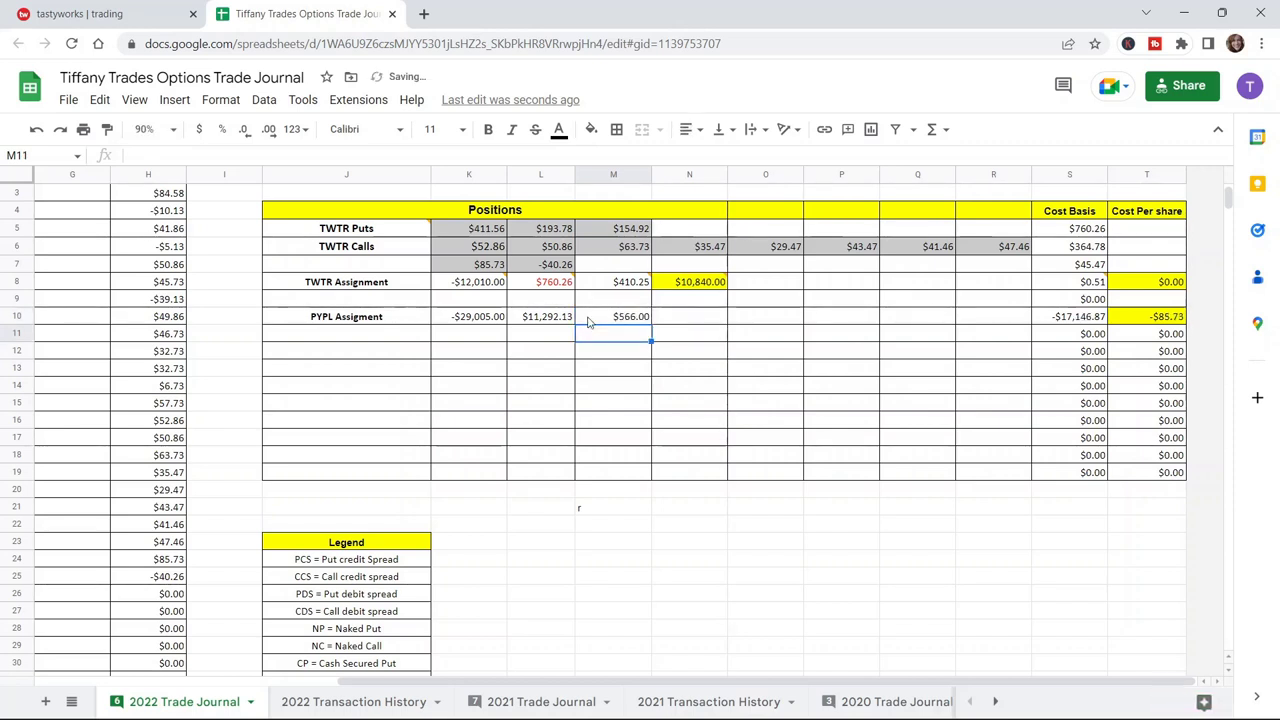
pyautogui.click(594, 323)
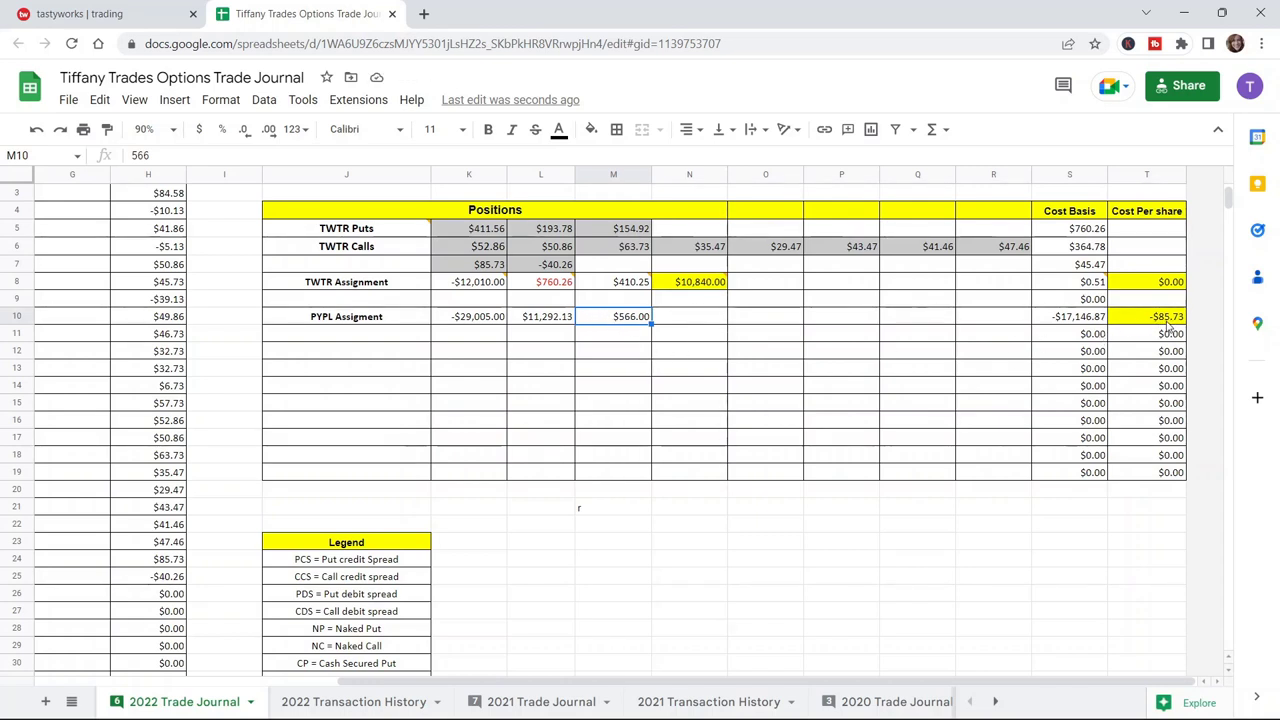
# Check the strike of the PYPL call being sold in tastyworks and enter 19,500 in cell N10 of the journal
pyautogui.click(147, 10)
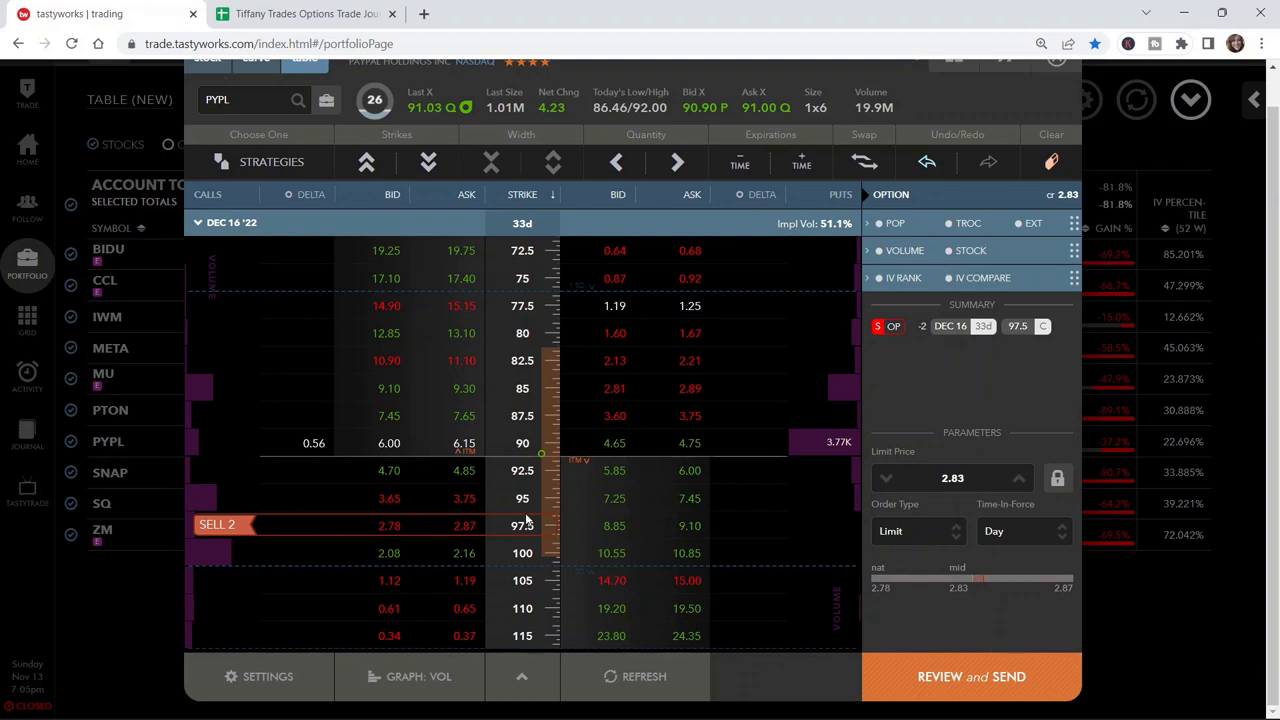
pyautogui.click(290, 14)
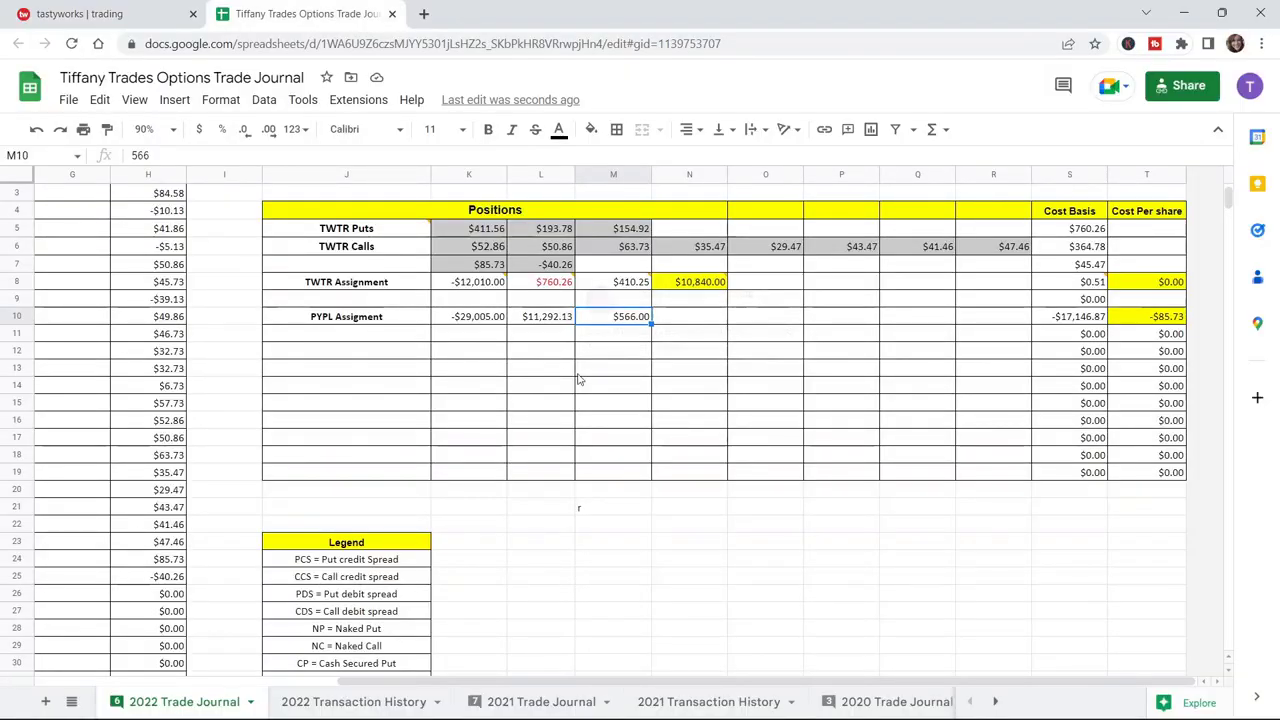
pyautogui.click(687, 318)
pyautogui.write('19')
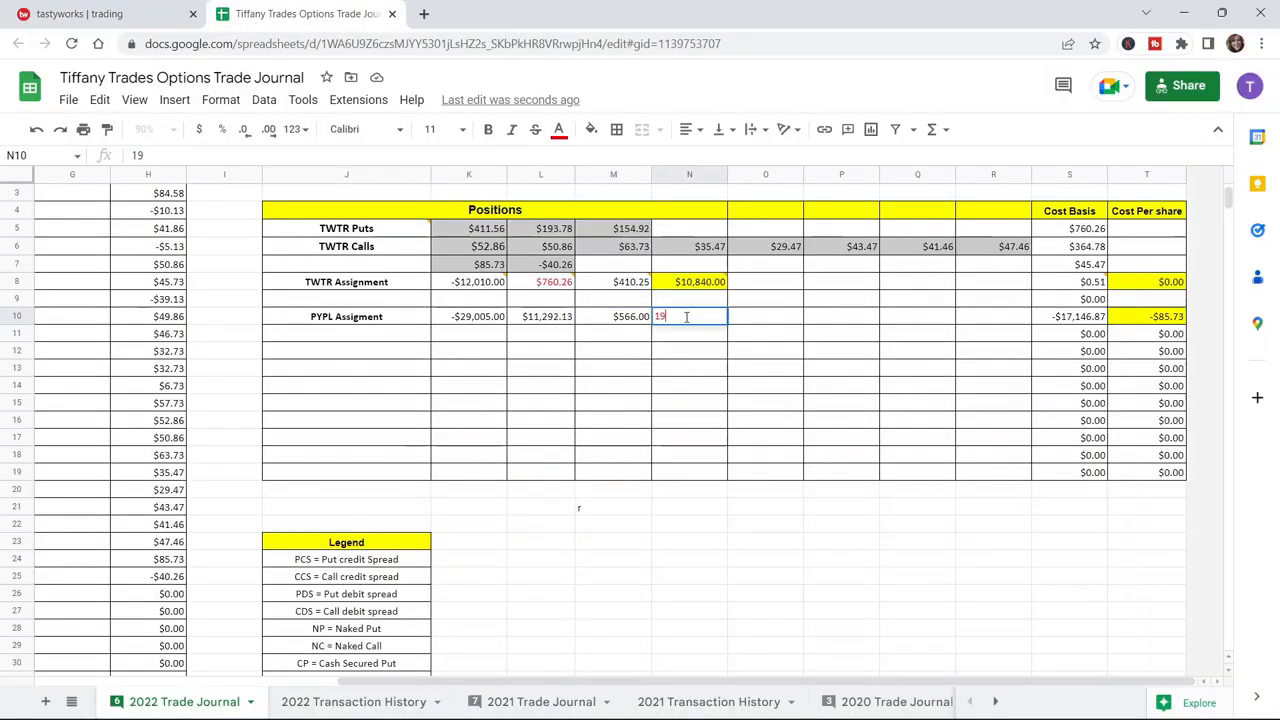
pyautogui.write(',500')
pyautogui.press('Return')
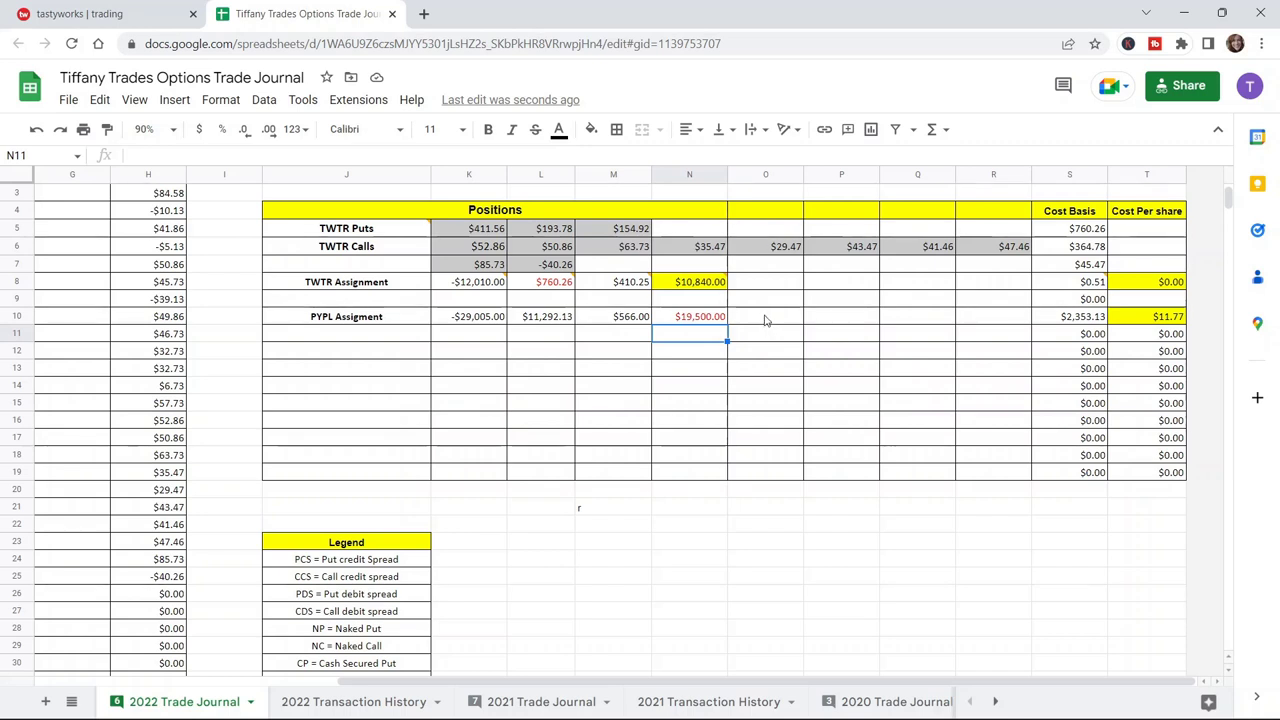
# Clear the trial share sale amount from cell N10
pyautogui.click(704, 322)
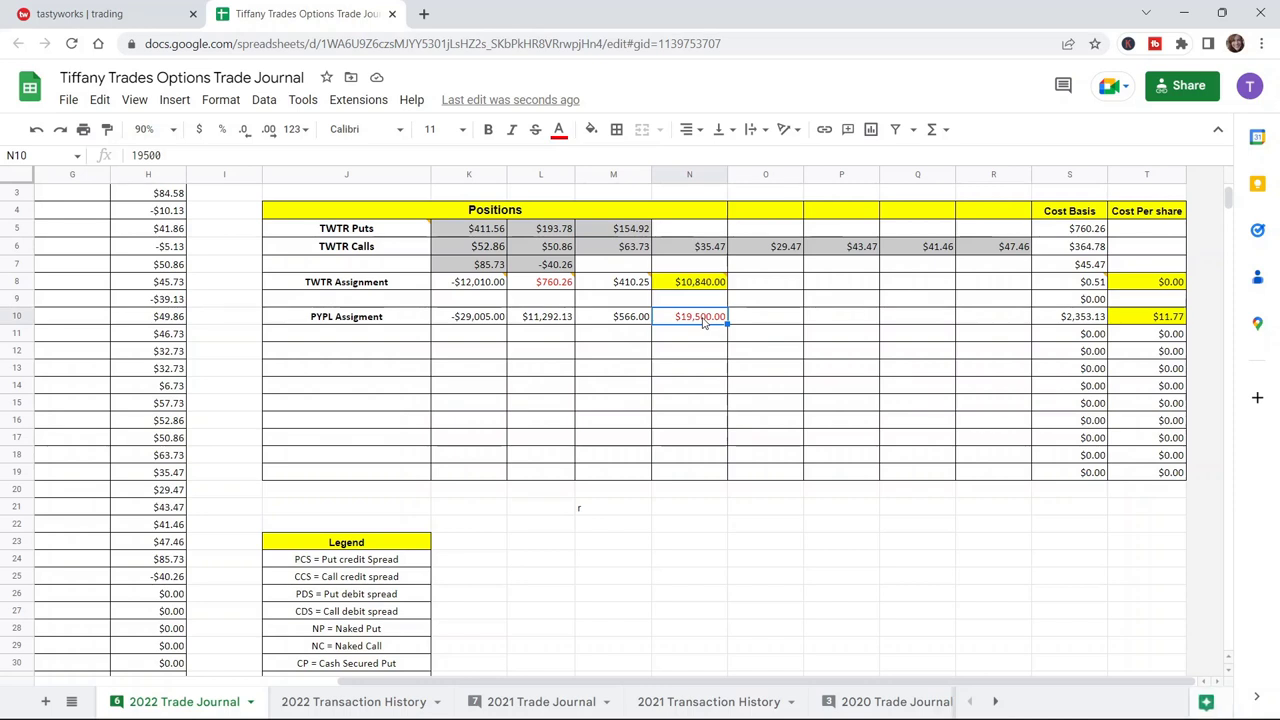
pyautogui.press('Delete')
pyautogui.press('Down')
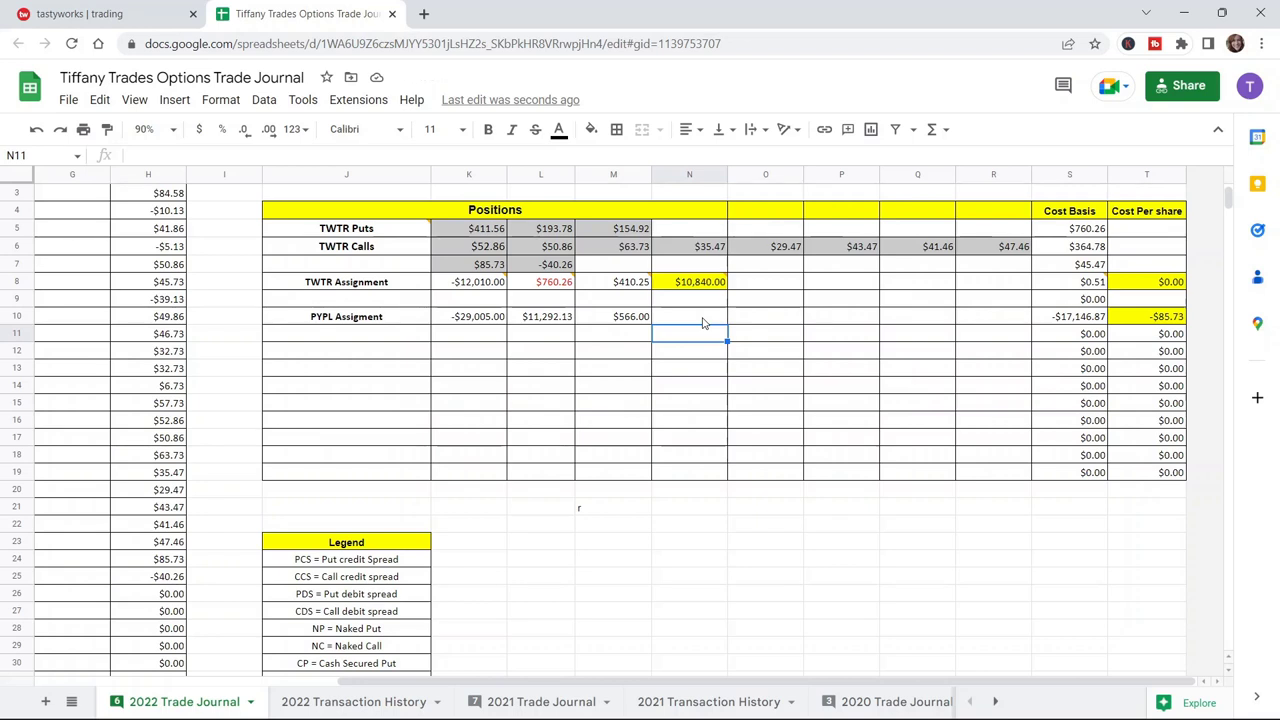
# Try a further premium of 50 in cell N10 of the PYPL row and clear it again
pyautogui.click(704, 322)
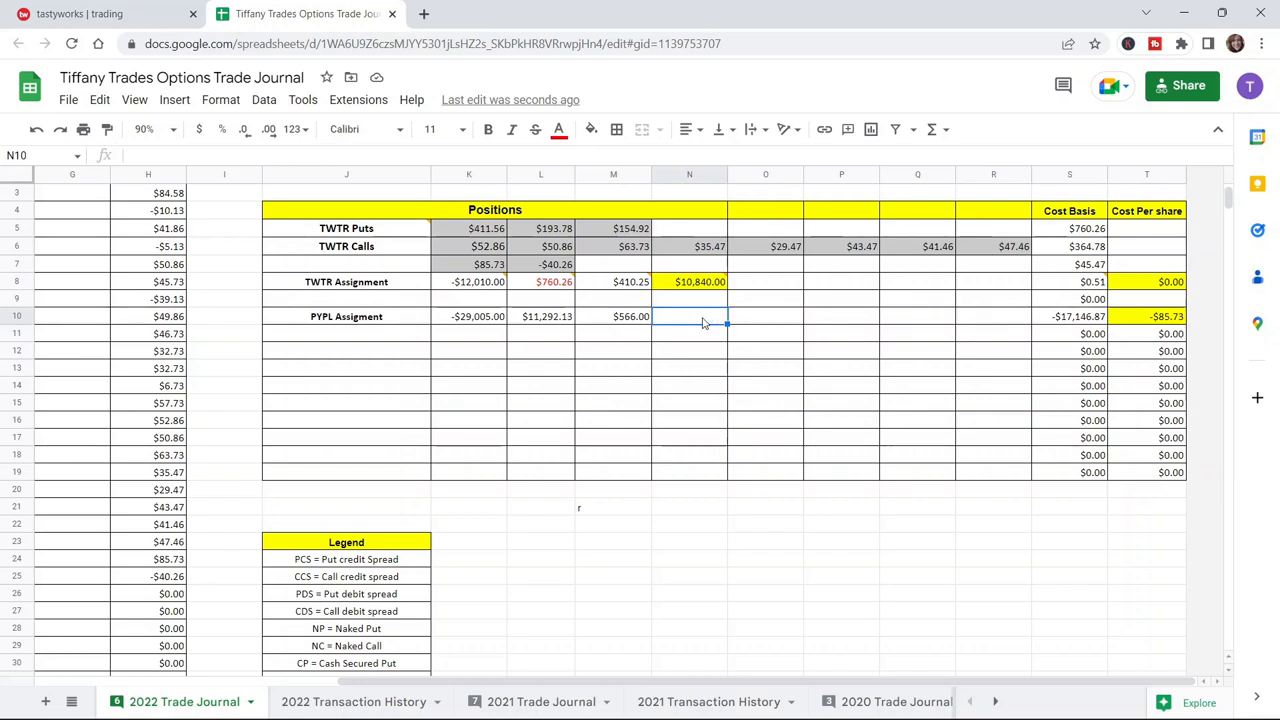
pyautogui.write('50.0')
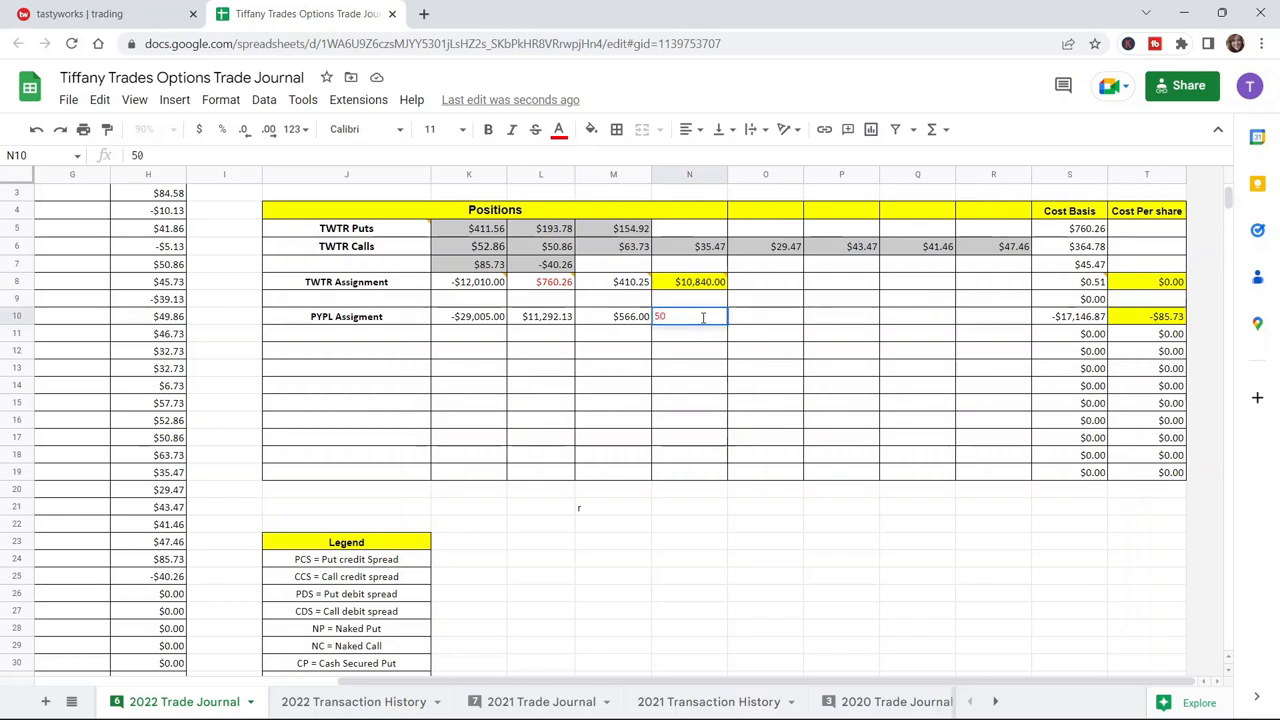
pyautogui.press('Return')
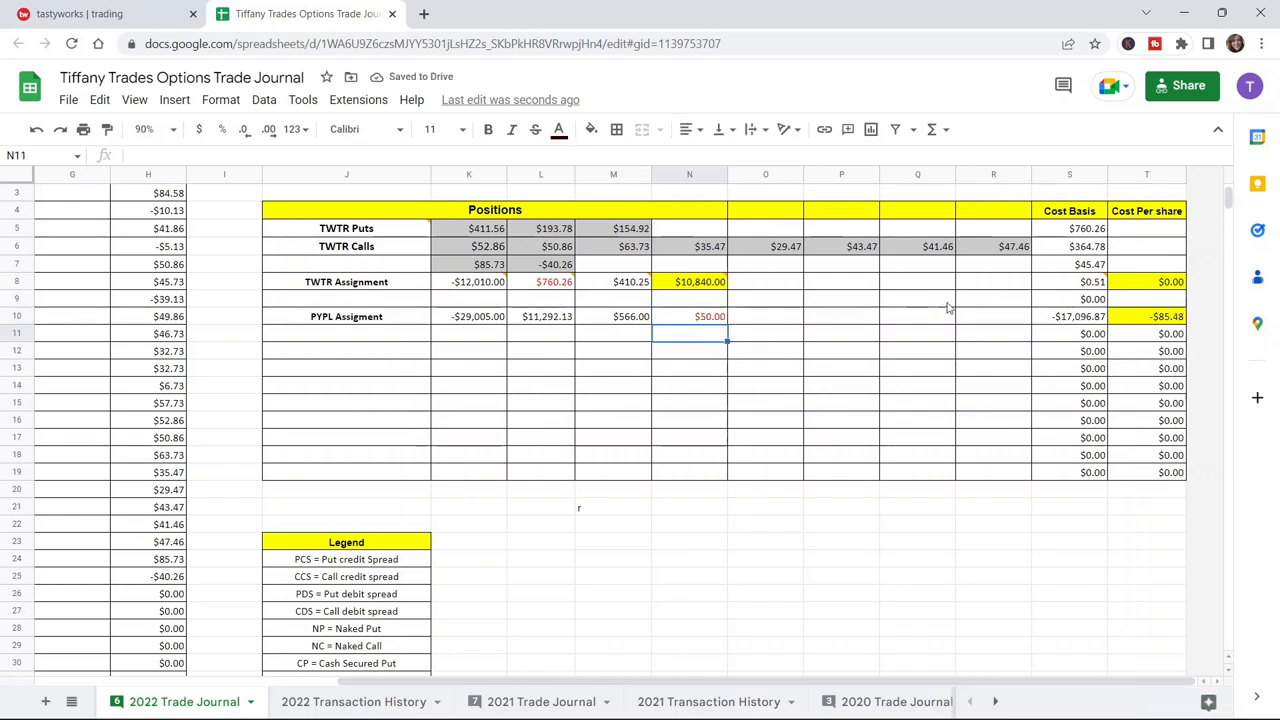
pyautogui.click(693, 316)
pyautogui.press('Delete')
pyautogui.press('Down')
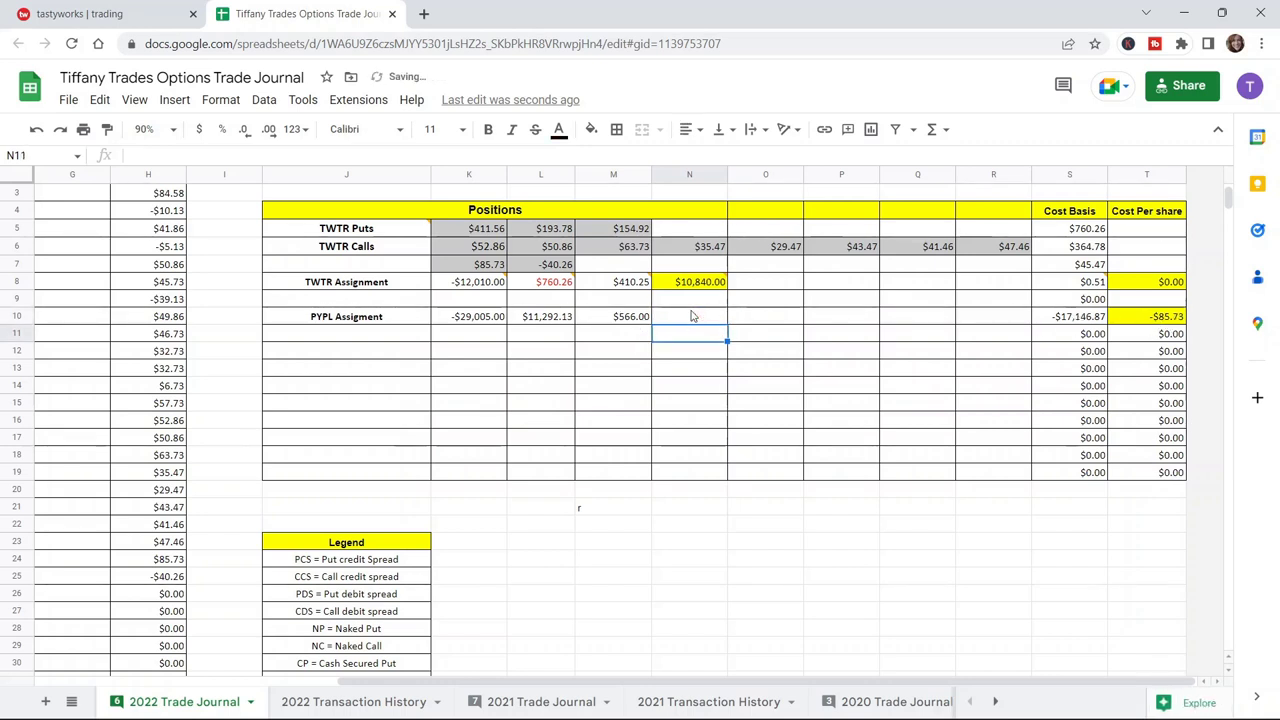
# Enter trial call premiums of 50 in cell N10 and 75.00 in cell O10 of the PYPL row
pyautogui.click(693, 316)
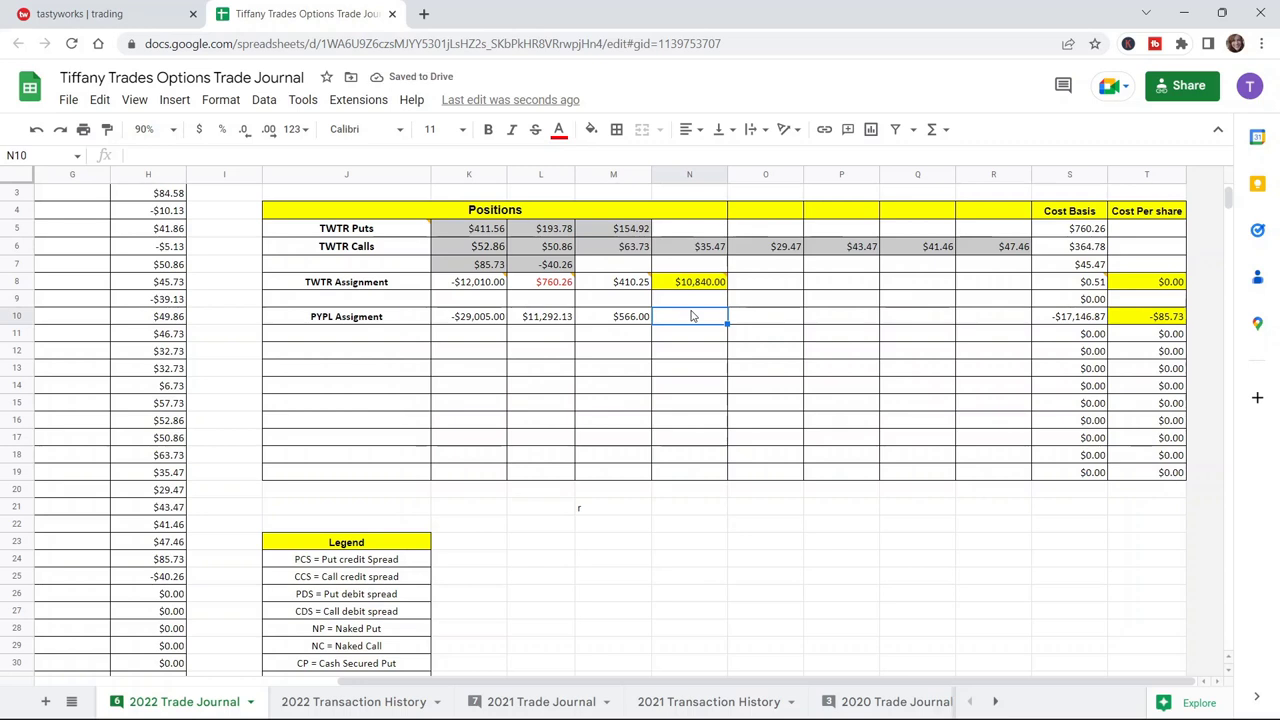
pyautogui.write('50')
pyautogui.press('Return')
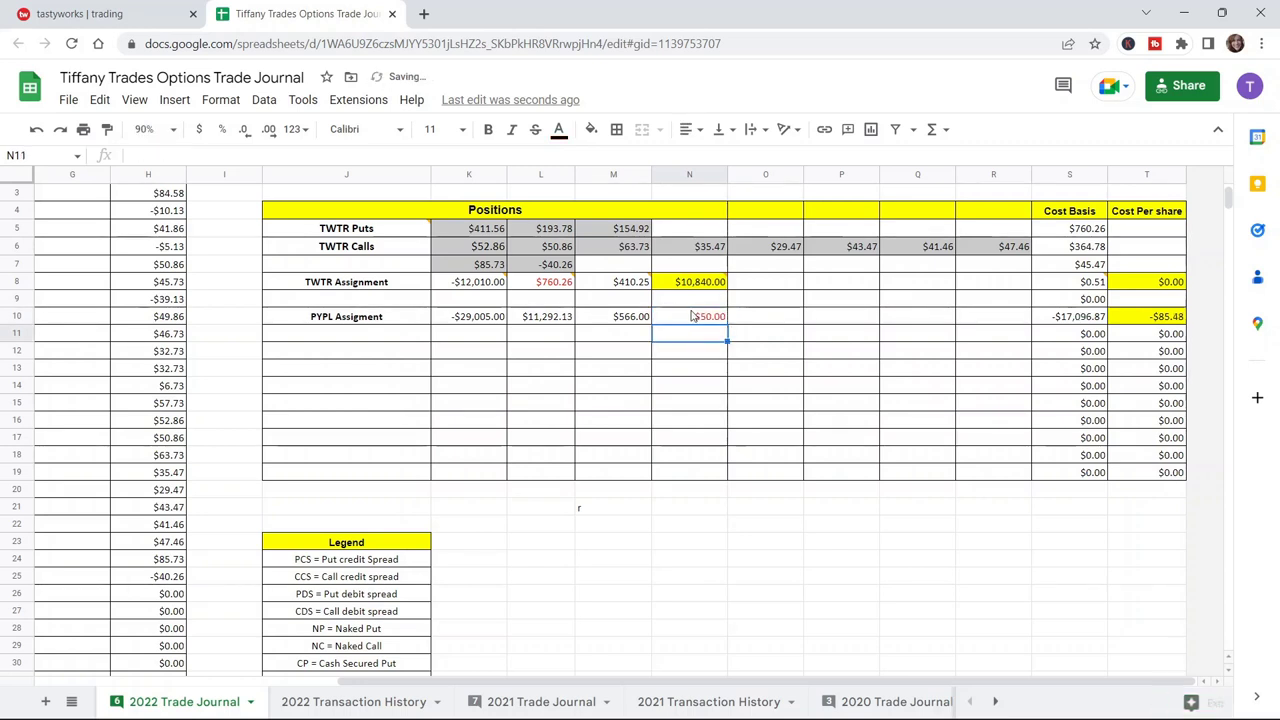
pyautogui.click(766, 320)
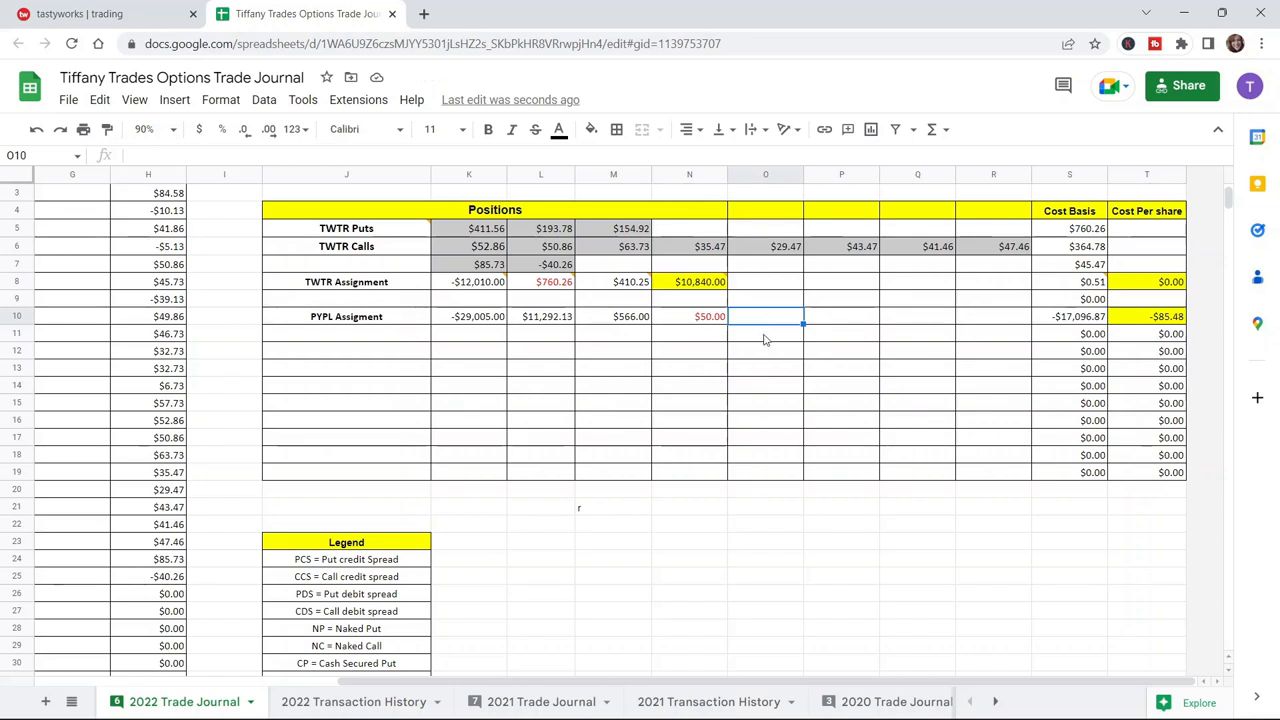
pyautogui.write('75.00')
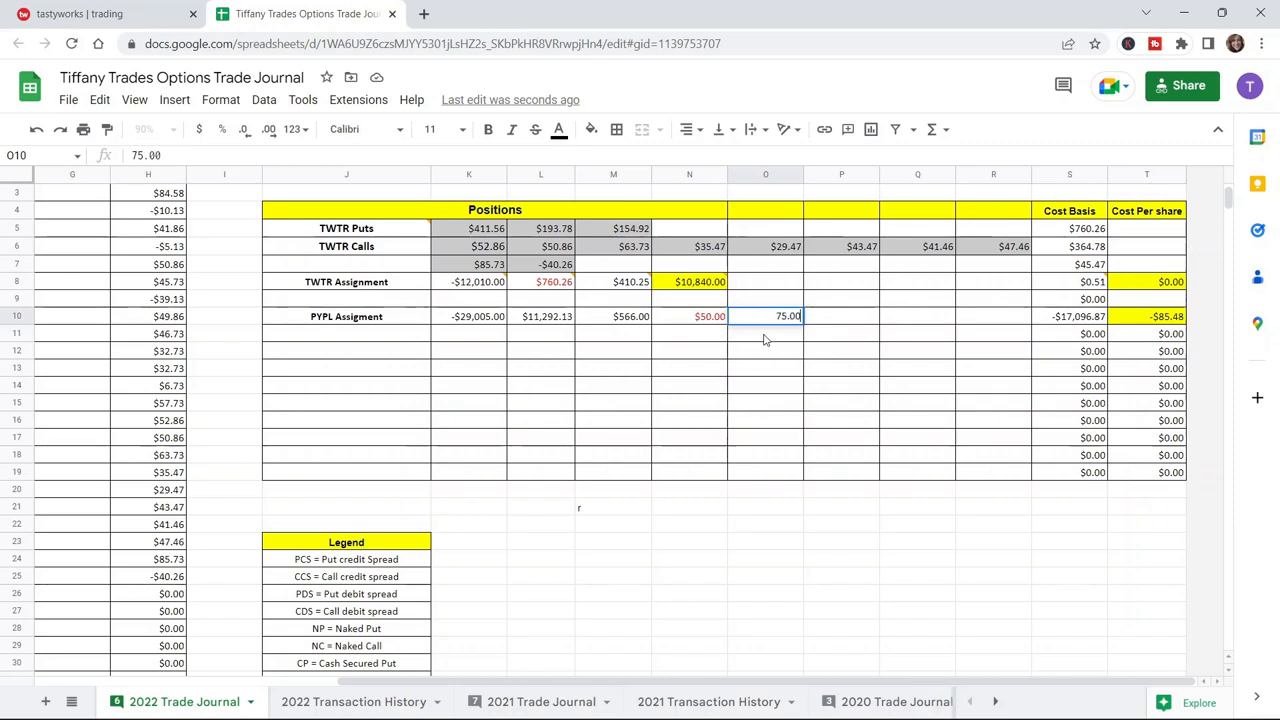
pyautogui.press('Return')
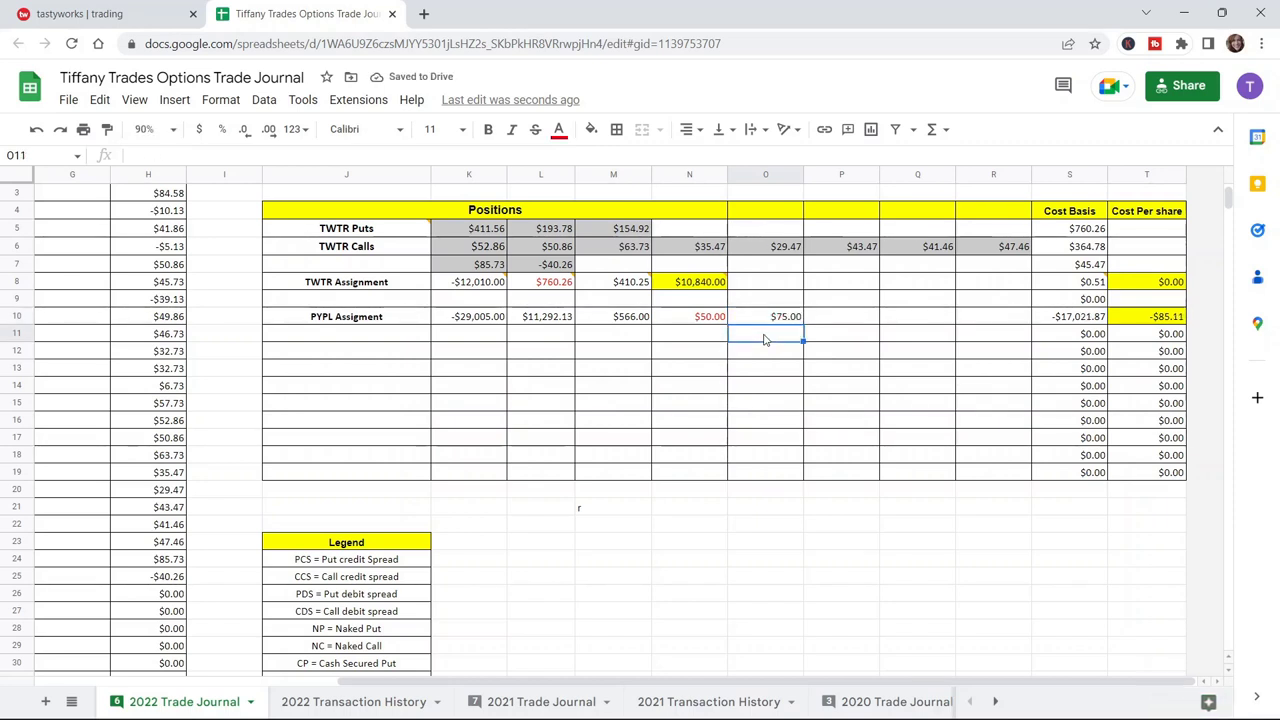
# Review the PYPL premium entries across row 10 and enter trial share sale proceeds of 20000 in cell P10
pyautogui.press('Up')
pyautogui.press('Left')
pyautogui.press('Left')
pyautogui.press('Left')
pyautogui.press('Left')
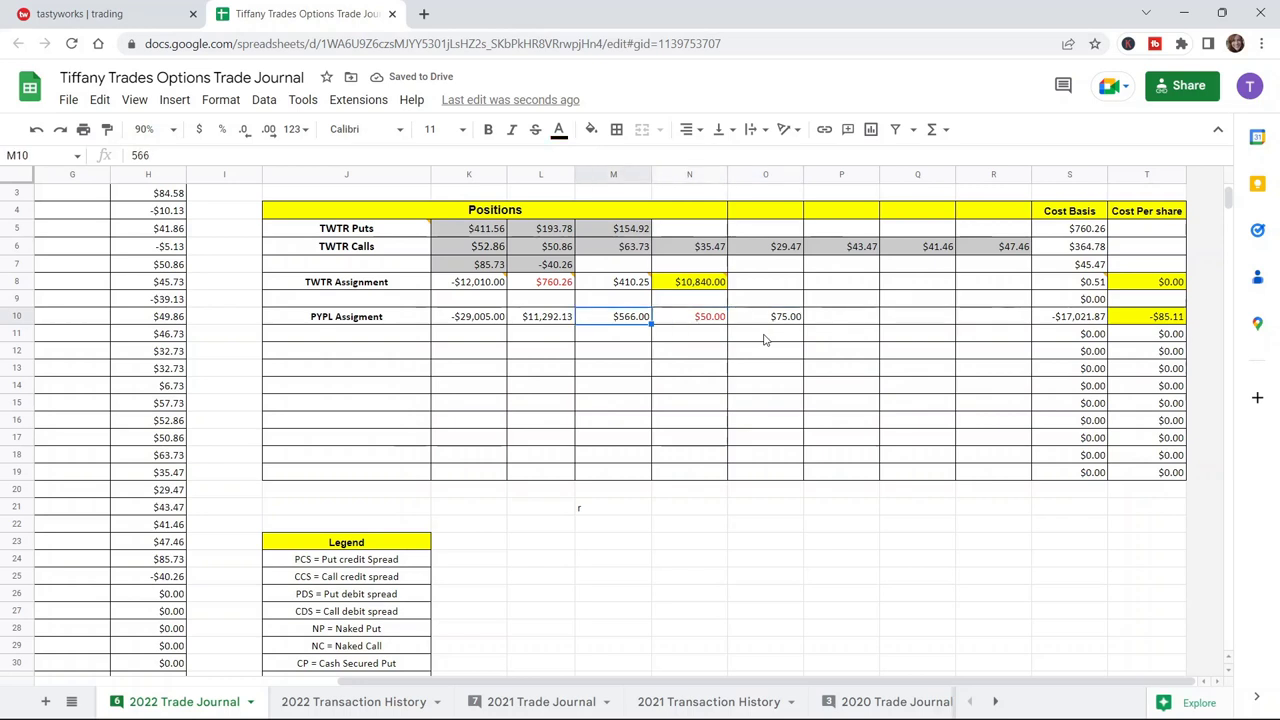
pyautogui.press('Right')
pyautogui.press('Right')
pyautogui.press('Right')
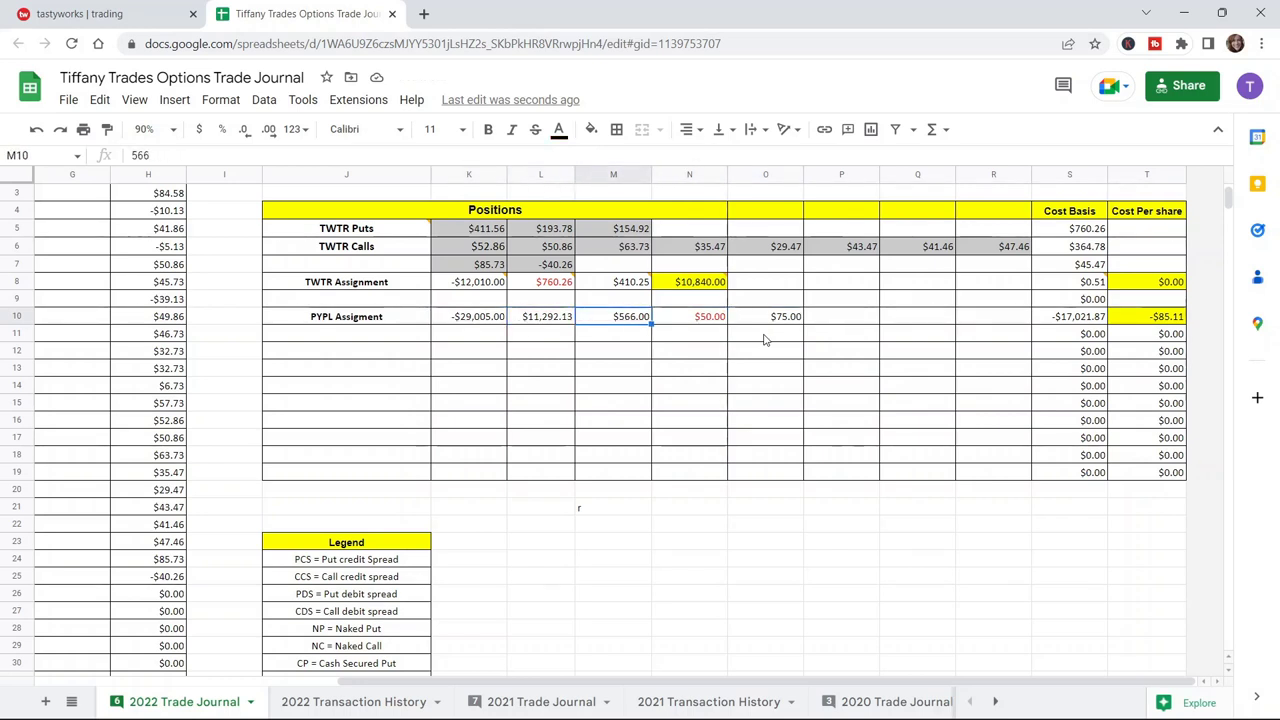
pyautogui.press('Right')
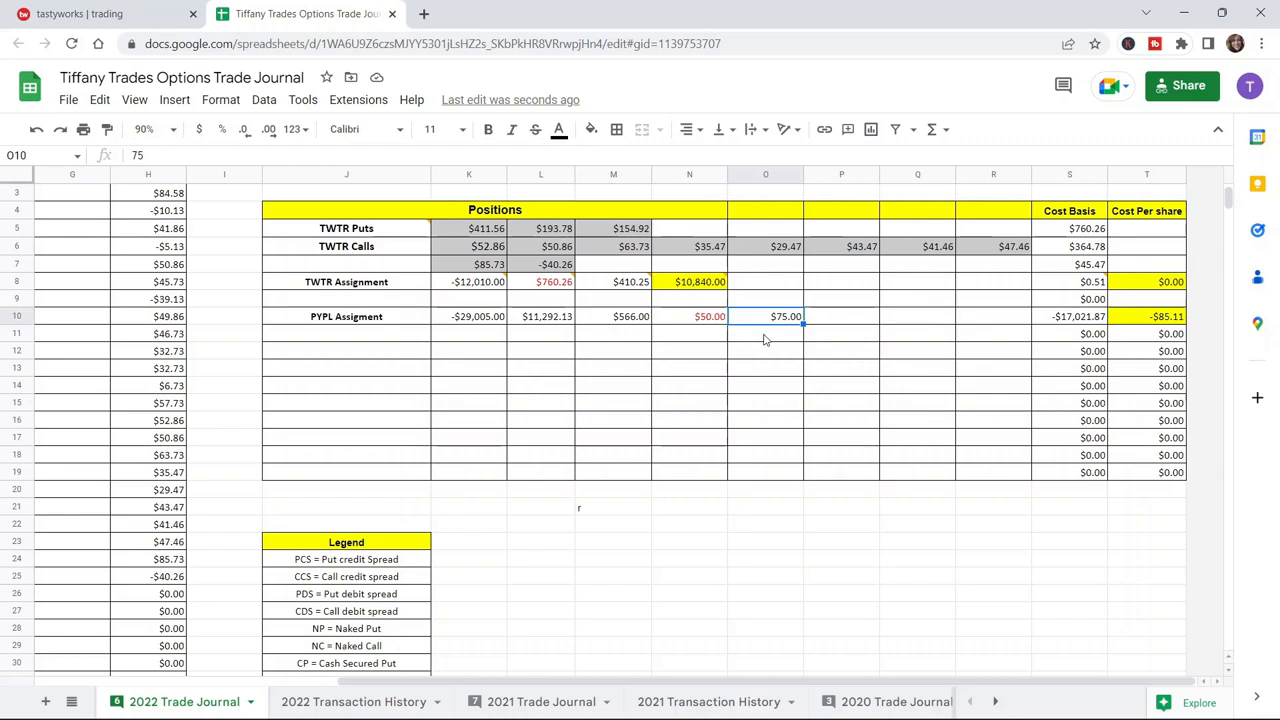
pyautogui.press('Right')
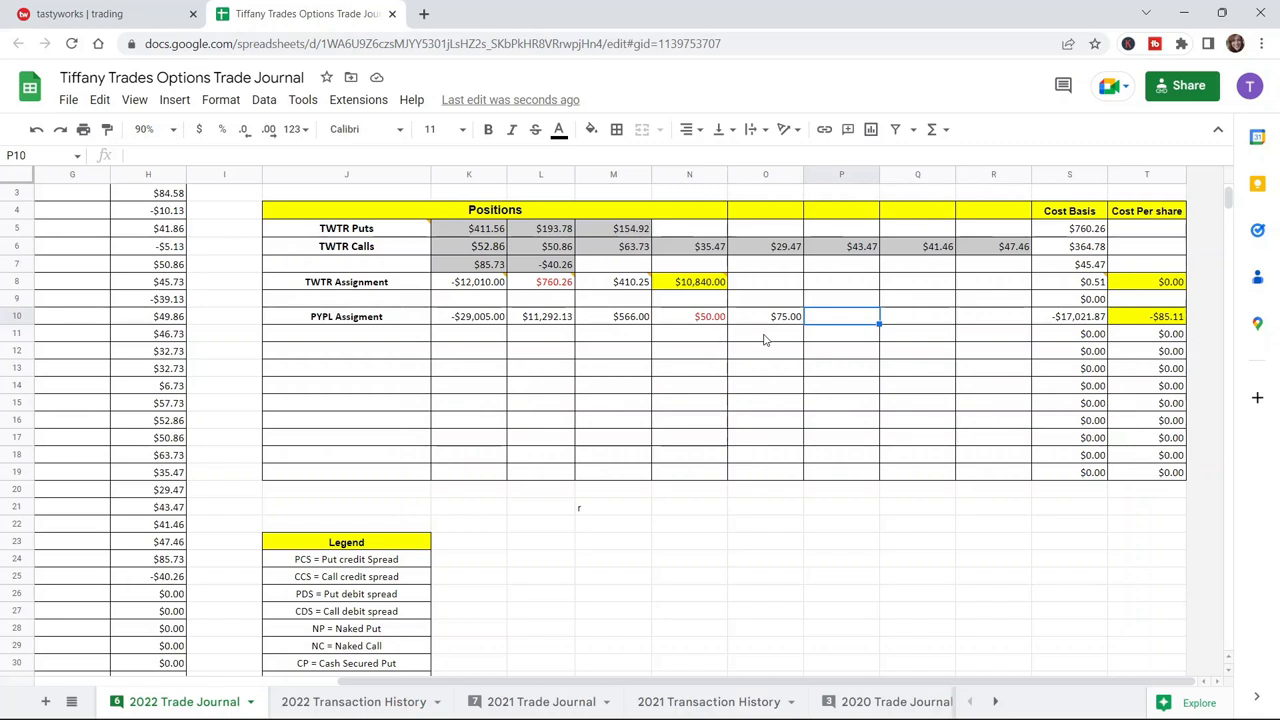
pyautogui.write('20000')
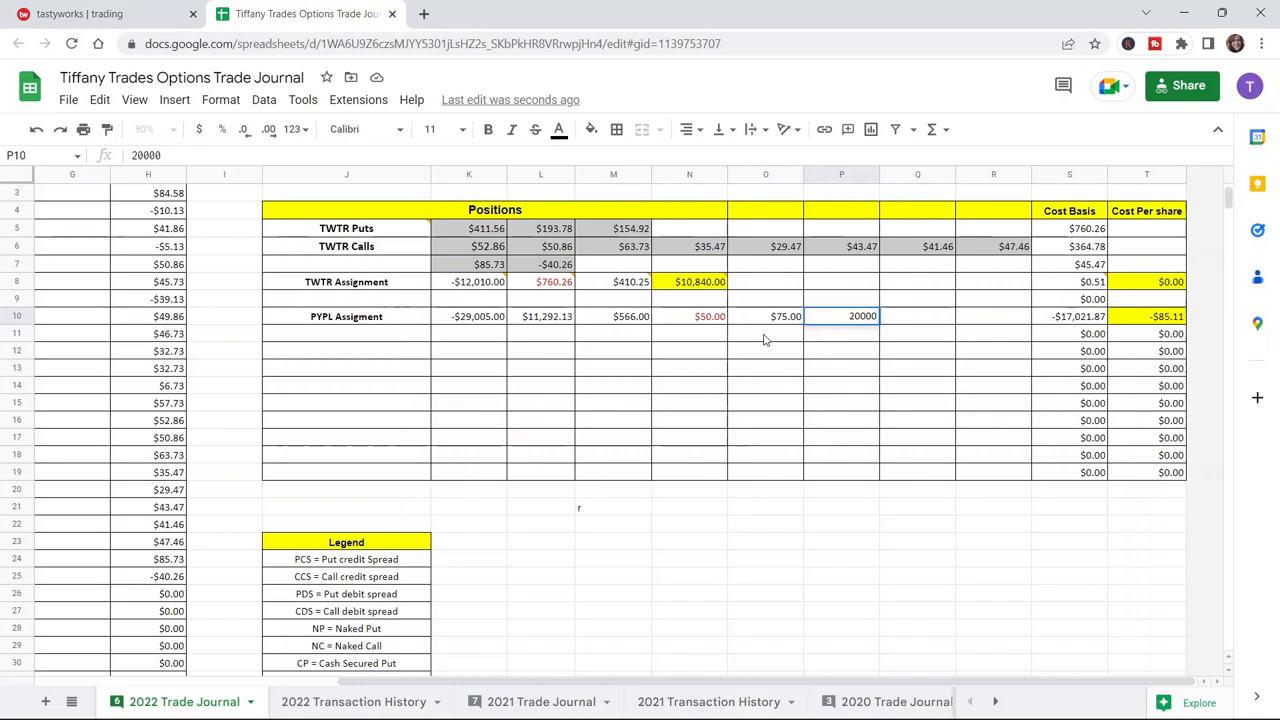
pyautogui.press('Return')
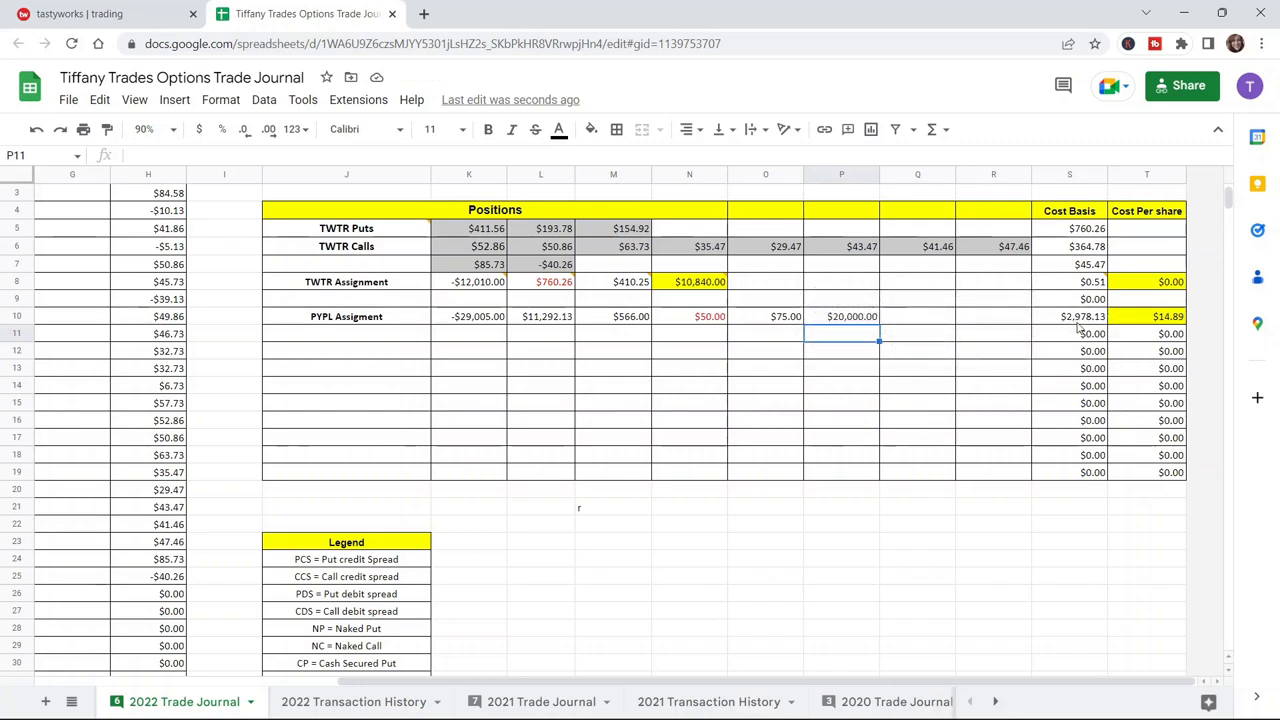
# Clear all the trial amounts from cells P10, O10, N10 and M10 of the PYPL row
pyautogui.click(858, 318)
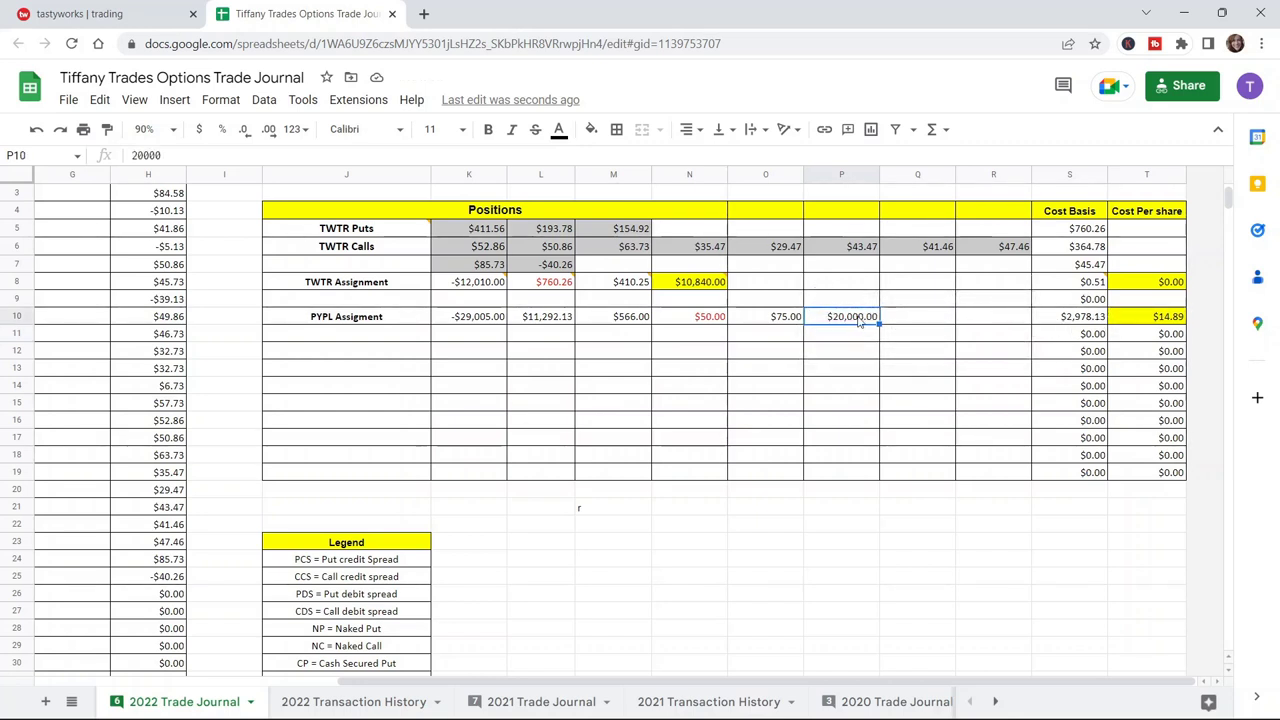
pyautogui.press('Delete')
pyautogui.press('Left')
pyautogui.press('Delete')
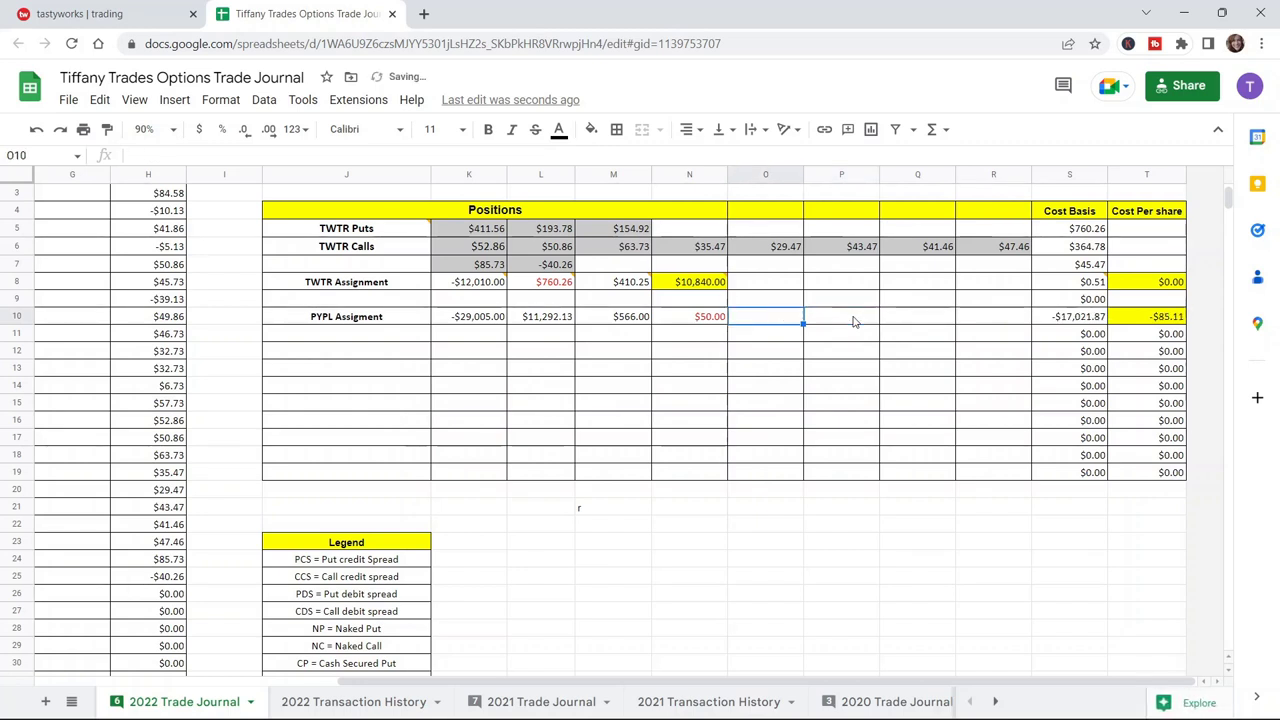
pyautogui.press('Left')
pyautogui.press('Delete')
pyautogui.press('Left')
pyautogui.press('Delete')
pyautogui.press('Left')
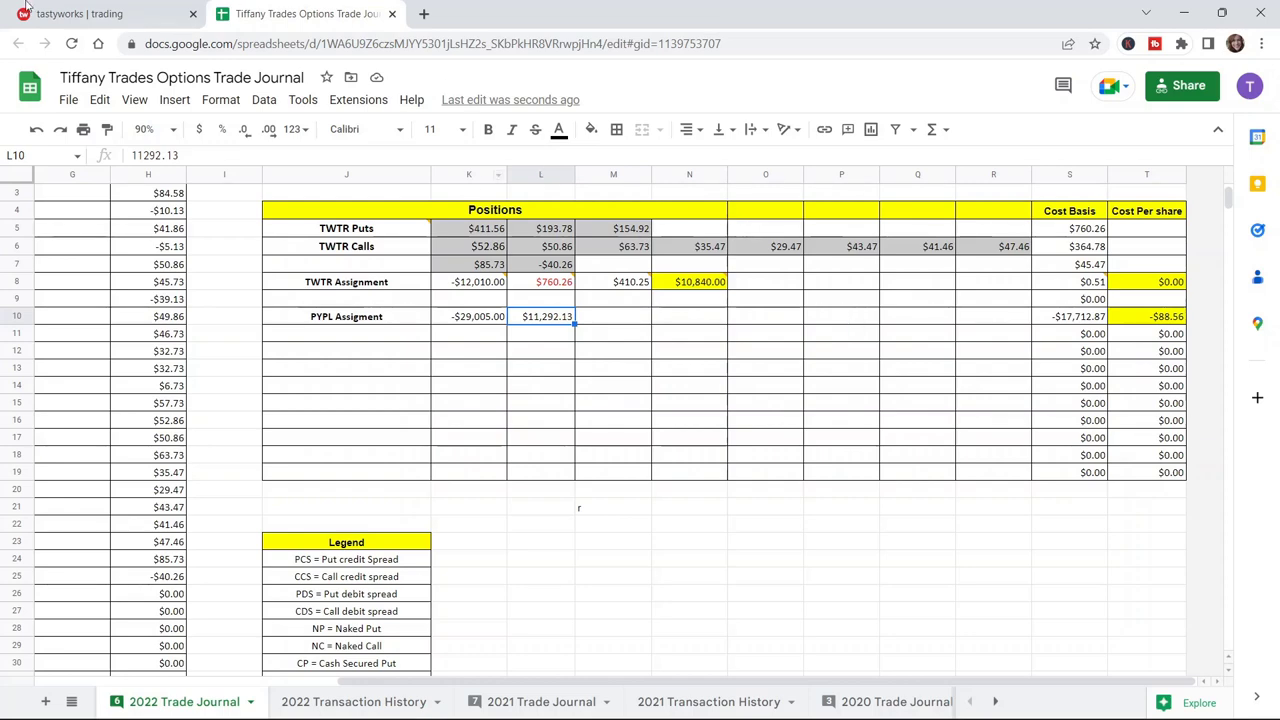
# Switch to tastyworks, close the PYPL trade window to show the portfolio's share positions, and return to the trade journal
pyautogui.click(62, 14)
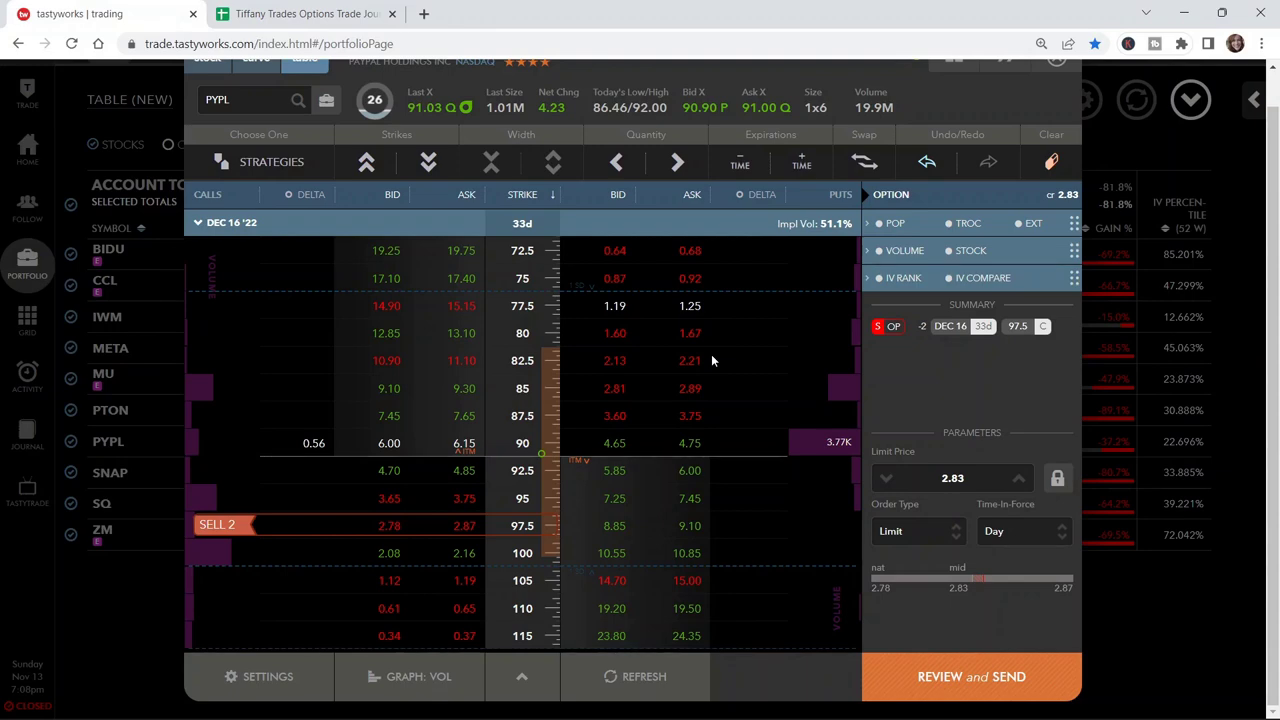
pyautogui.click(1056, 59)
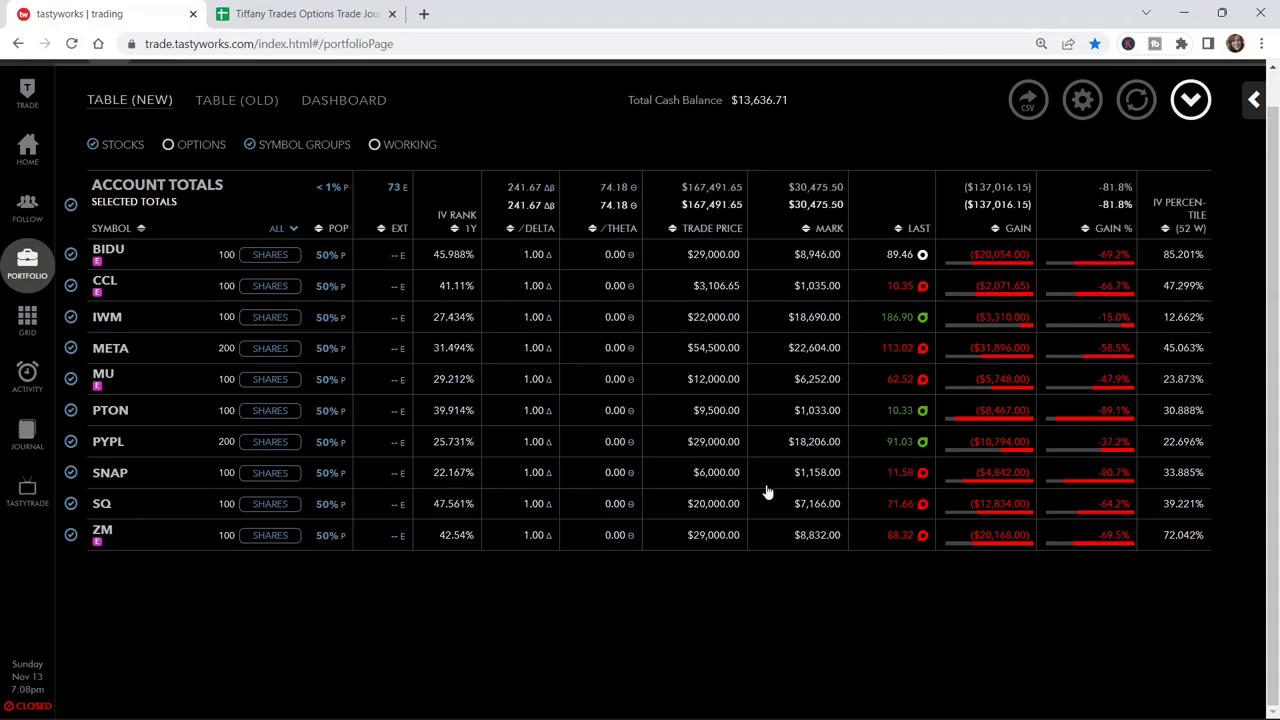
pyautogui.click(303, 12)
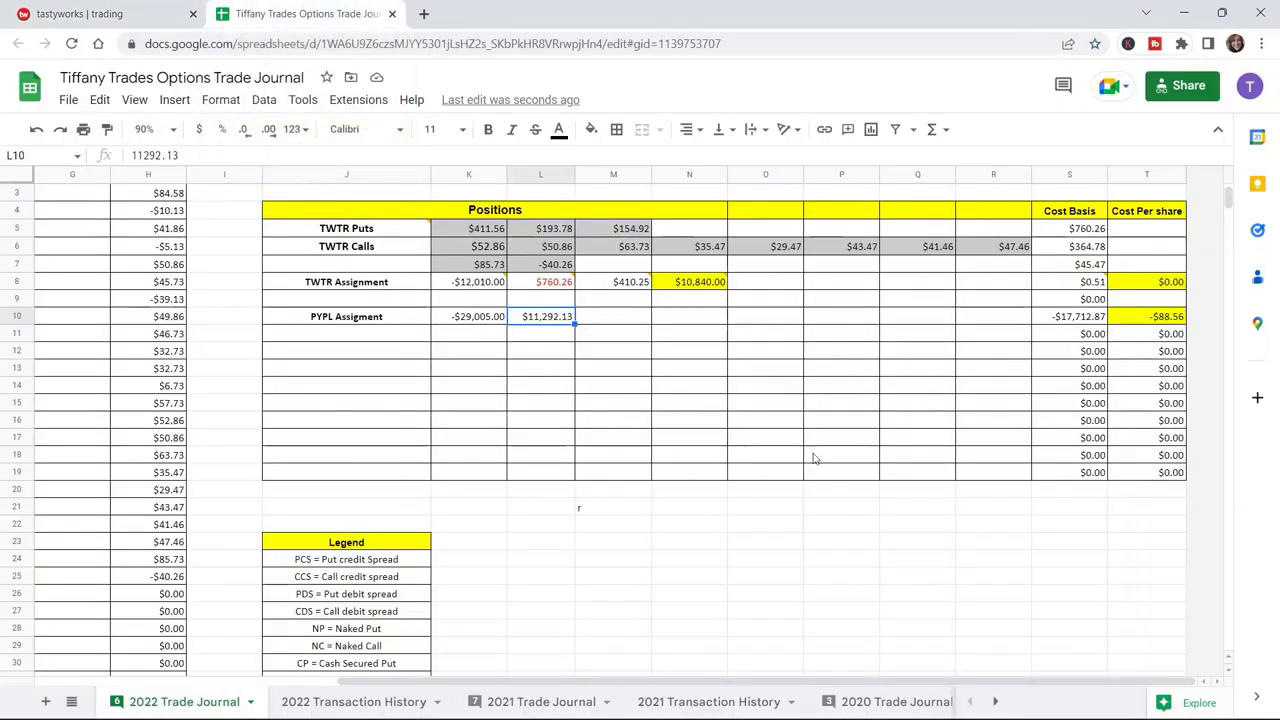
# Label the row below the PYPL assignment "ZM Assignment" in cell J11
pyautogui.click(338, 330)
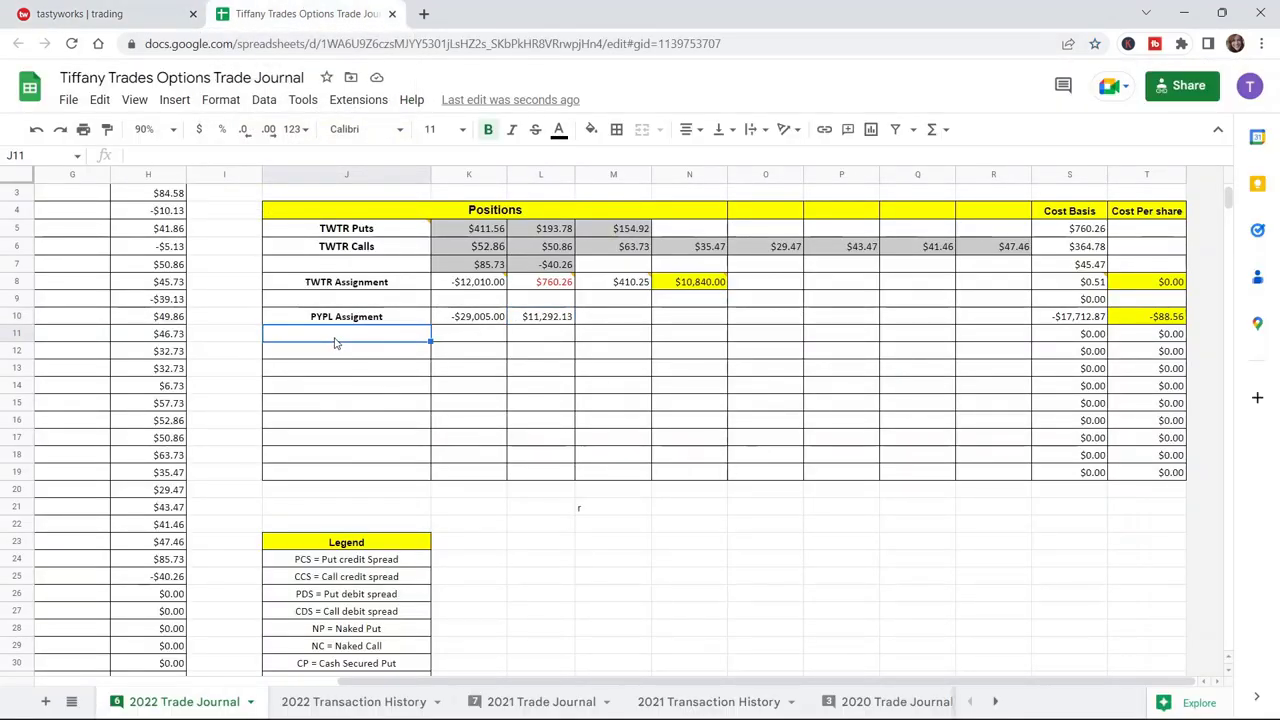
pyautogui.write('ZM Ai')
pyautogui.write('signment')
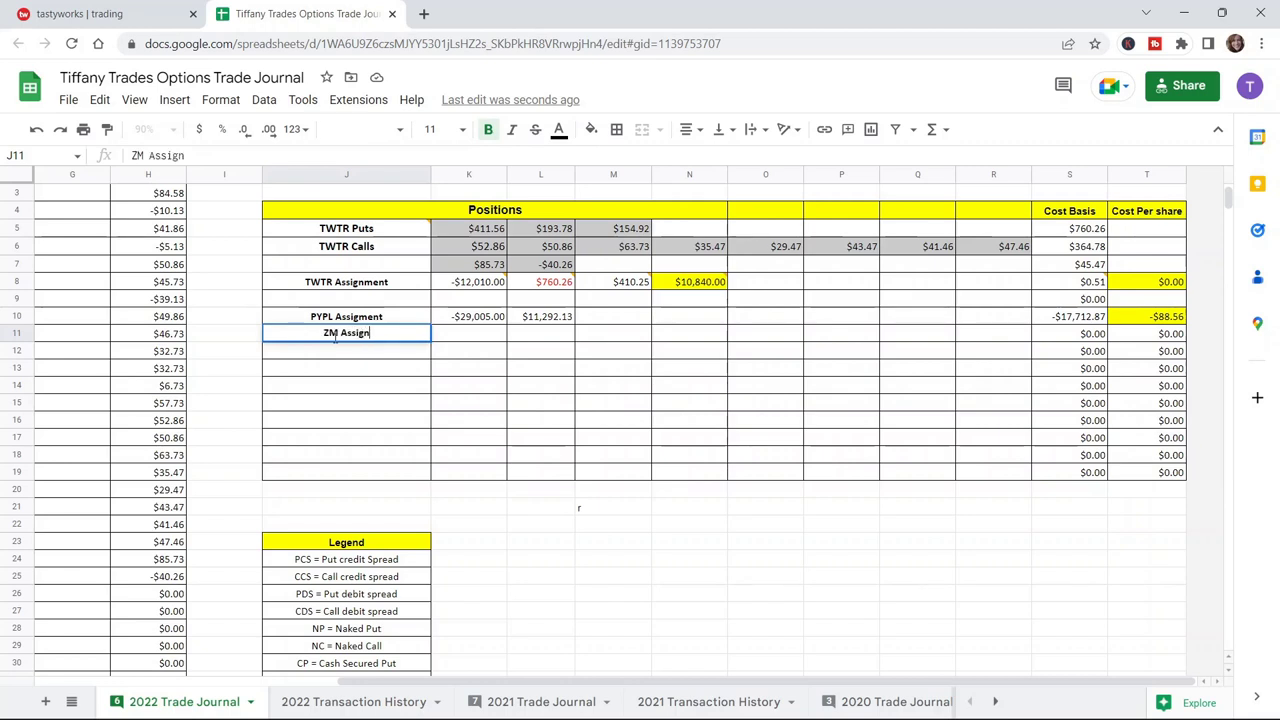
pyautogui.press('Tab')
# Enter the ZM assignment cost of -$29,005 in cell K11 and move to the adjacent cell L11
pyautogui.write('2900')
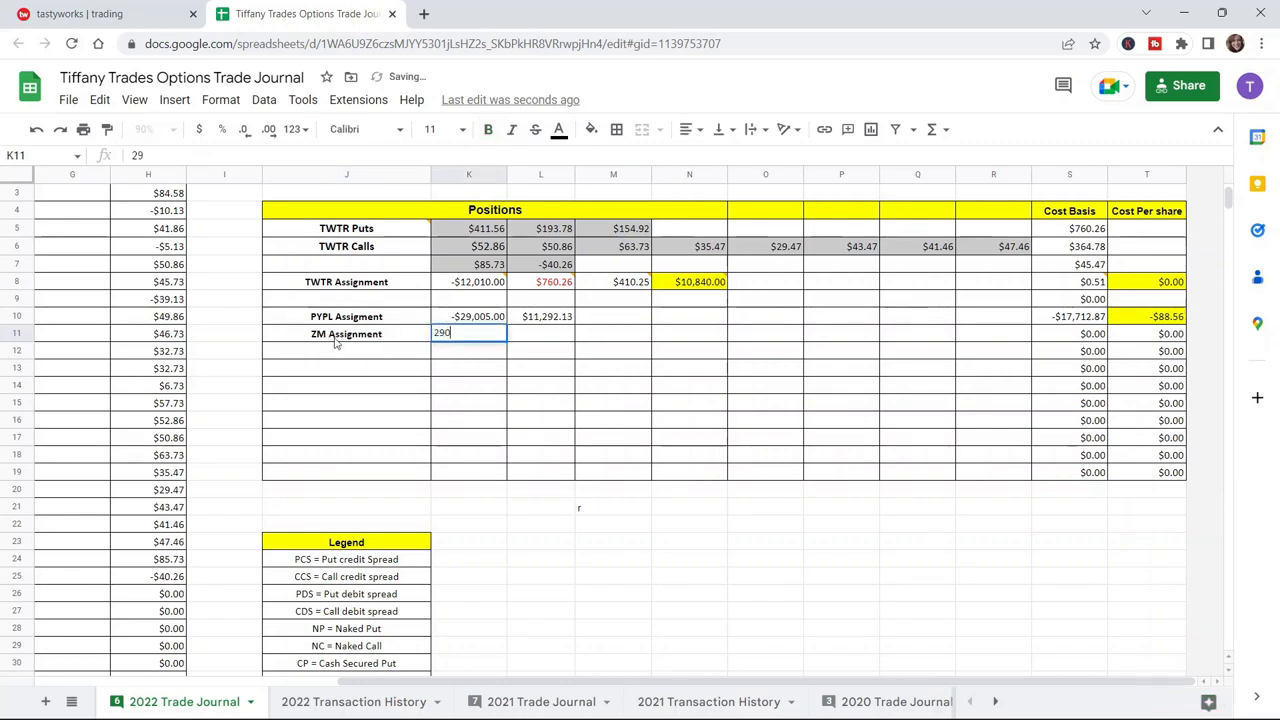
pyautogui.press('BackSpace')
pyautogui.press('BackSpace')
pyautogui.press('BackSpace')
pyautogui.press('BackSpace')
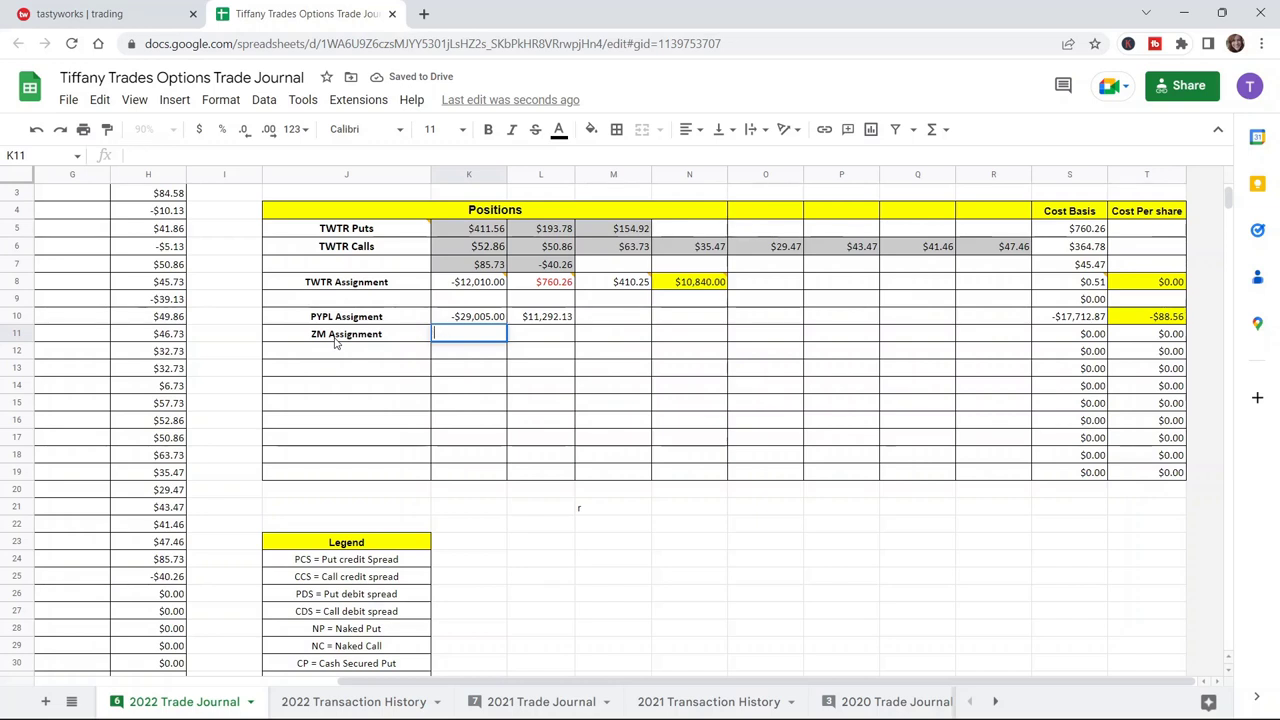
pyautogui.write('-$29,005')
pyautogui.press('Return')
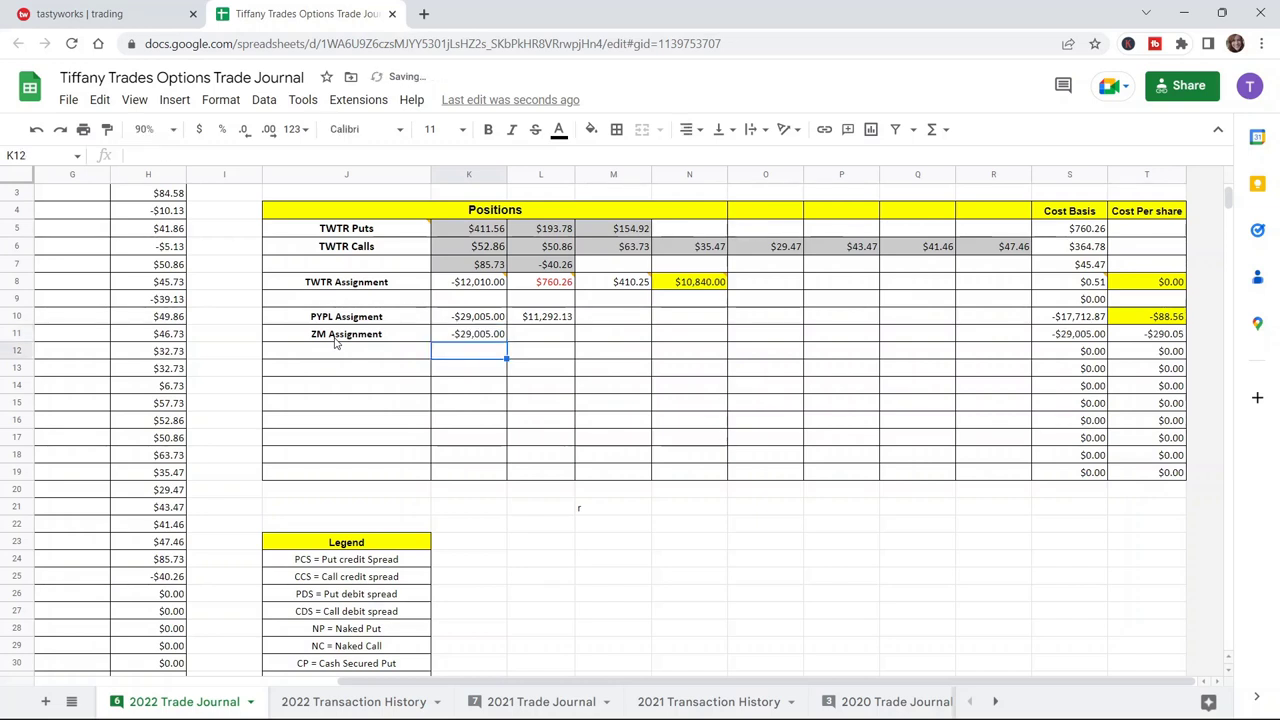
pyautogui.press('Up')
pyautogui.press('Right')
# Switch to tastyworks, filter the transaction history by symbol ZM, and export it as a CSV to Excel
pyautogui.click(85, 14)
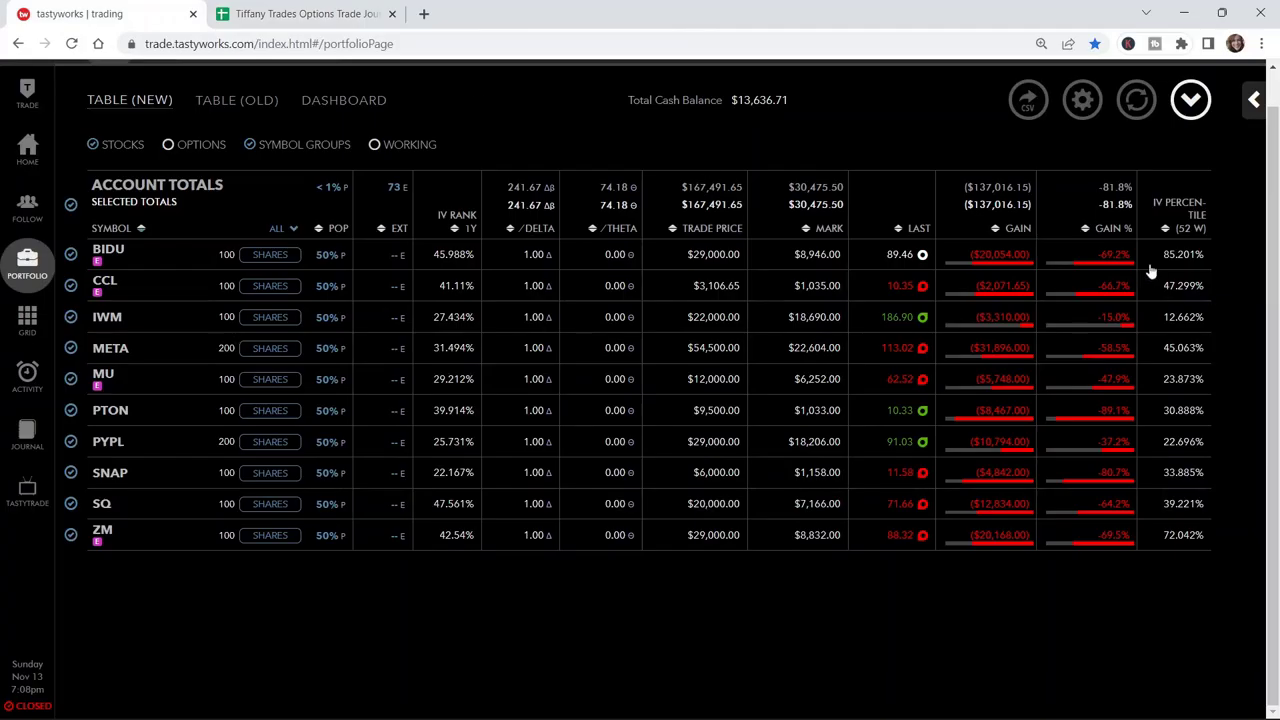
pyautogui.click(27, 374)
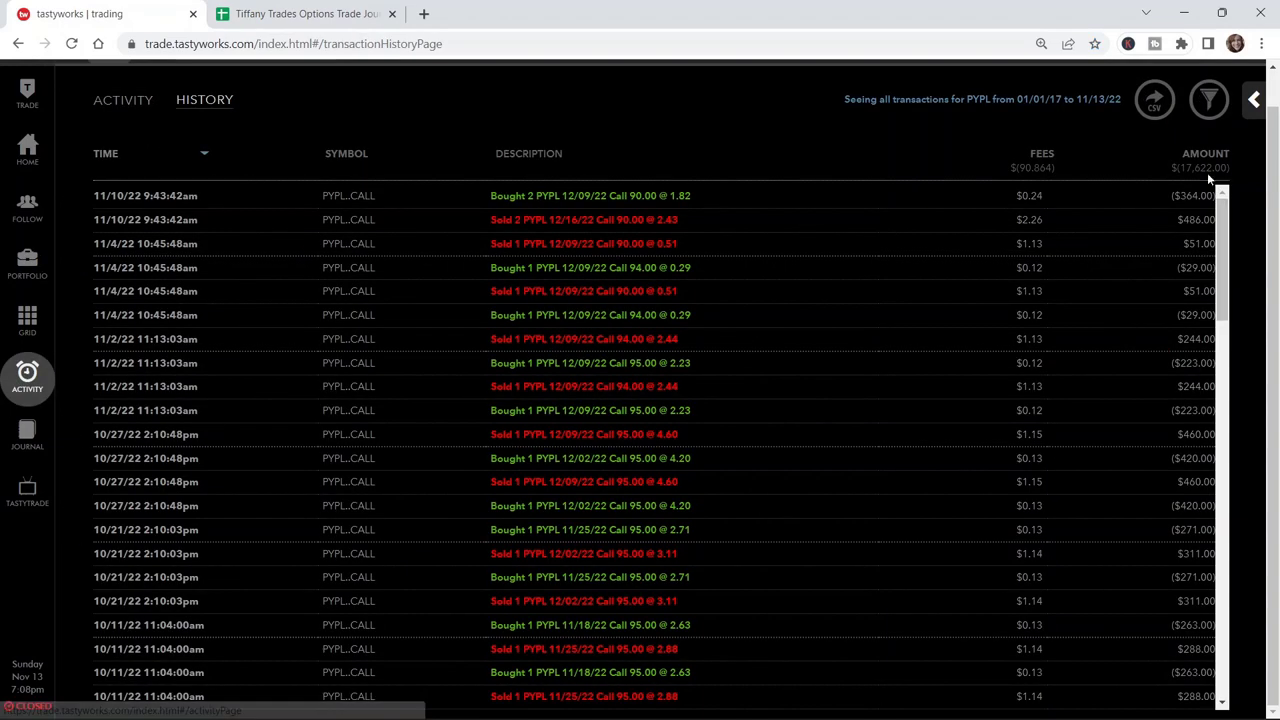
pyautogui.click(1208, 100)
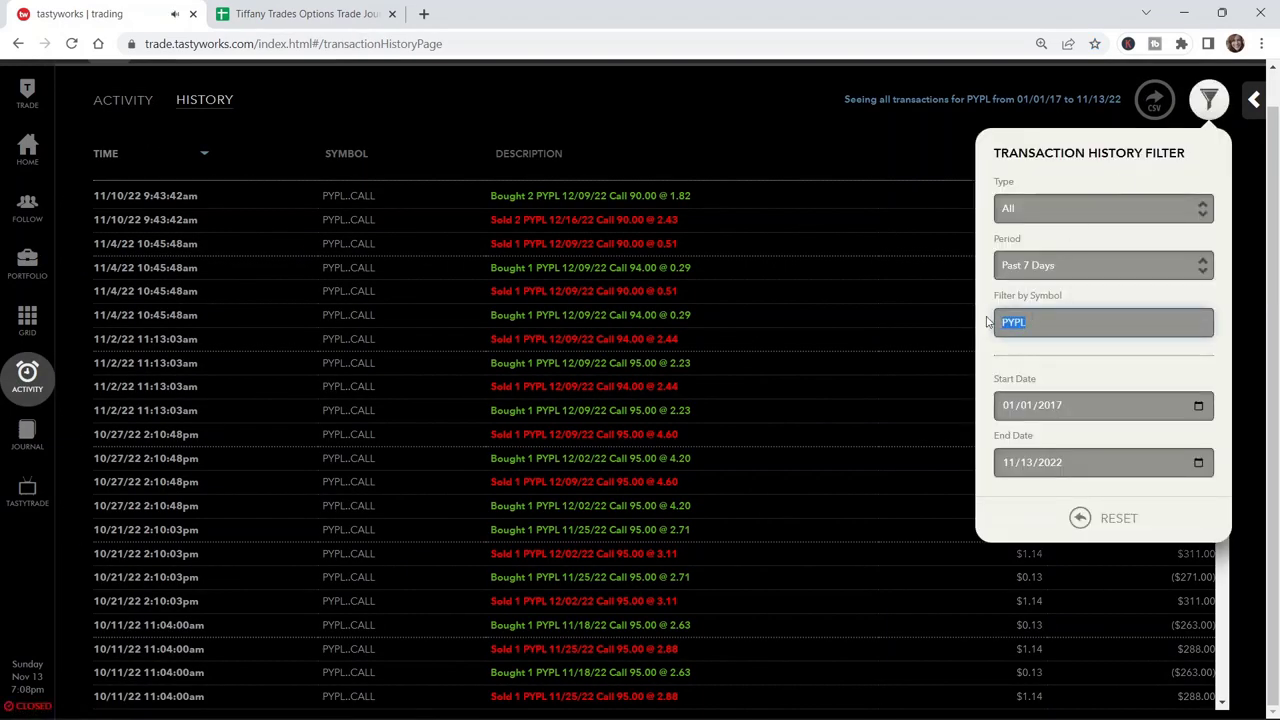
pyautogui.write('ZM')
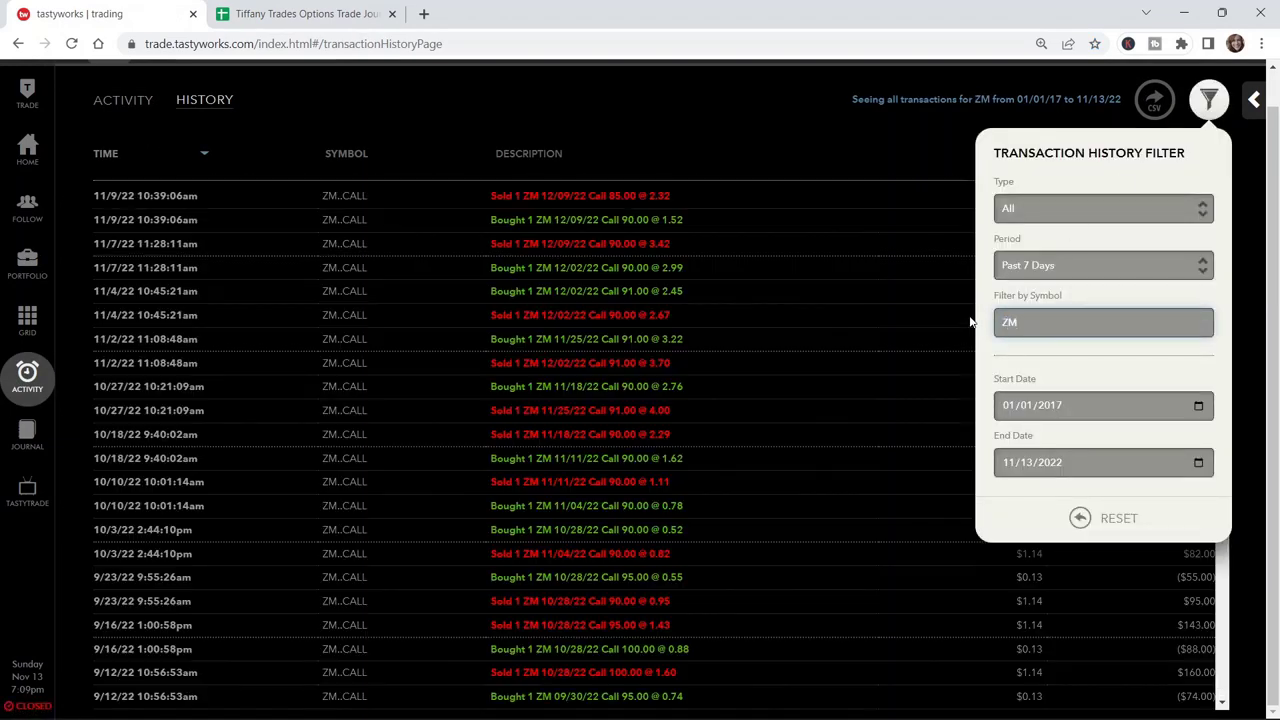
pyautogui.click(1154, 100)
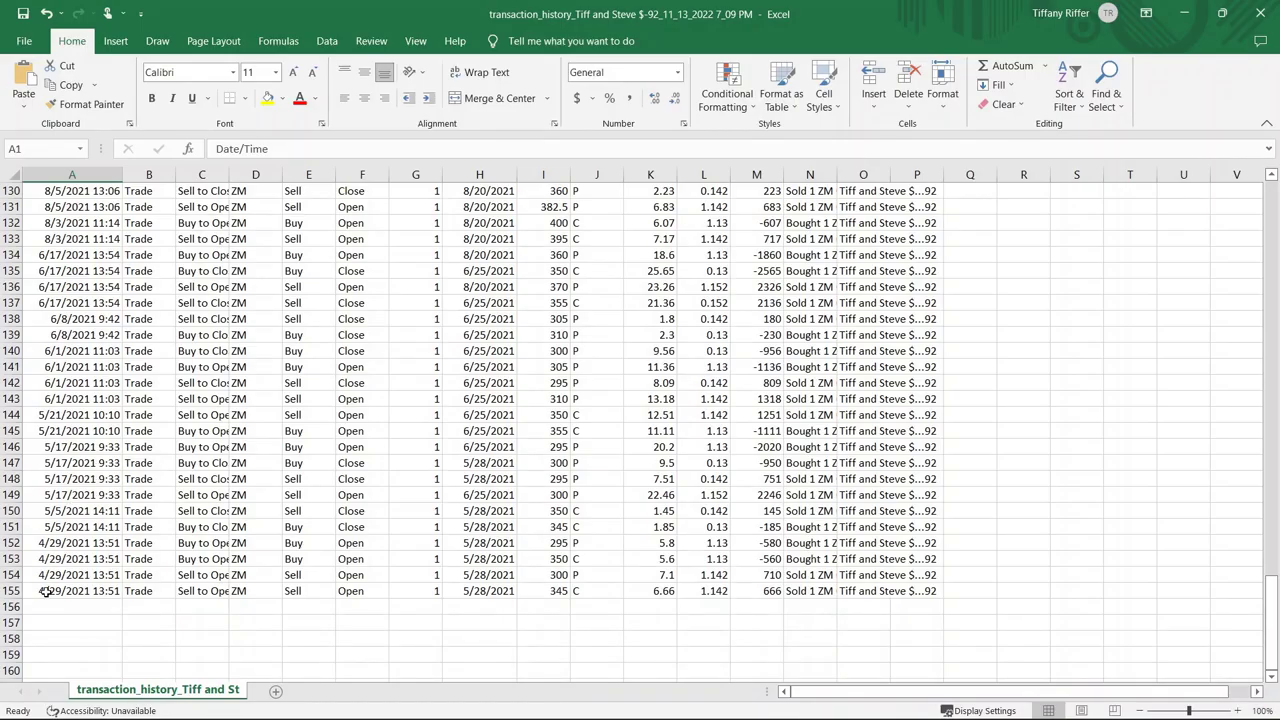
# Trace the ZM trades from 4/29/2021 up to the 7/14/2022 assignment and highlight rows 50 and 51 in yellow from column A to N
pyautogui.moveTo(46, 591); pyautogui.dragTo(46, 545)
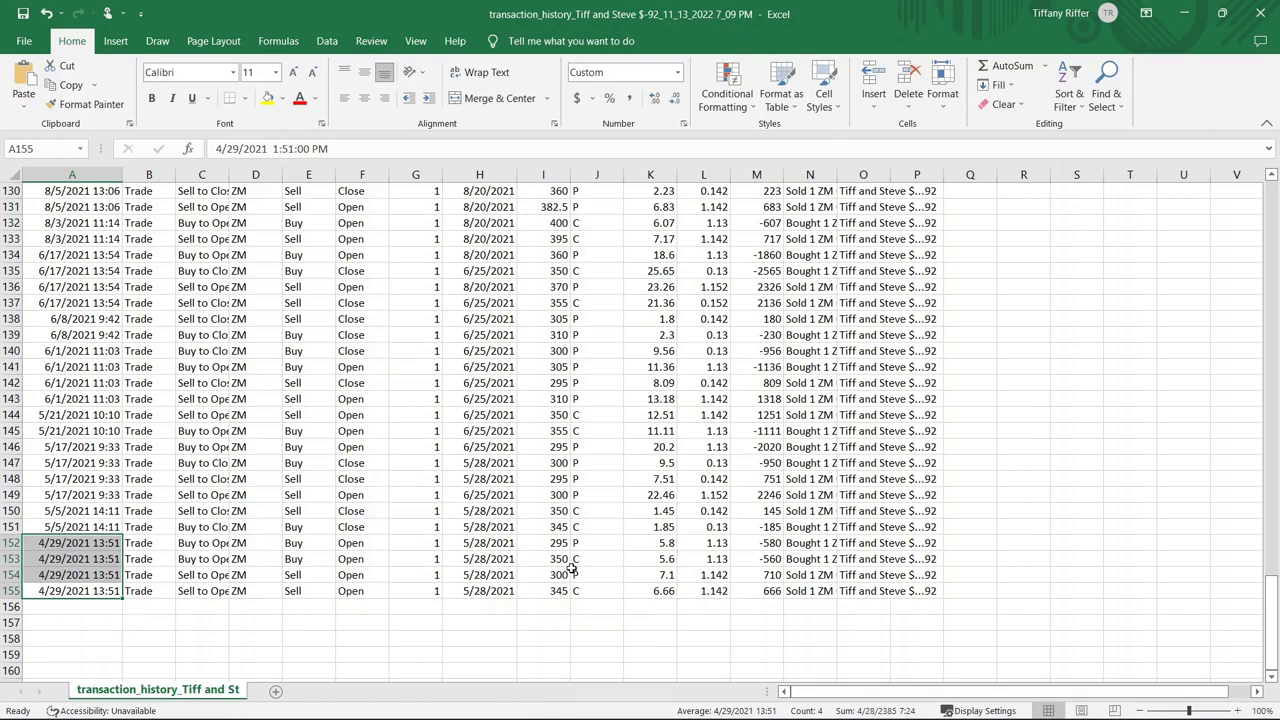
pyautogui.scroll(5, 571, 568)
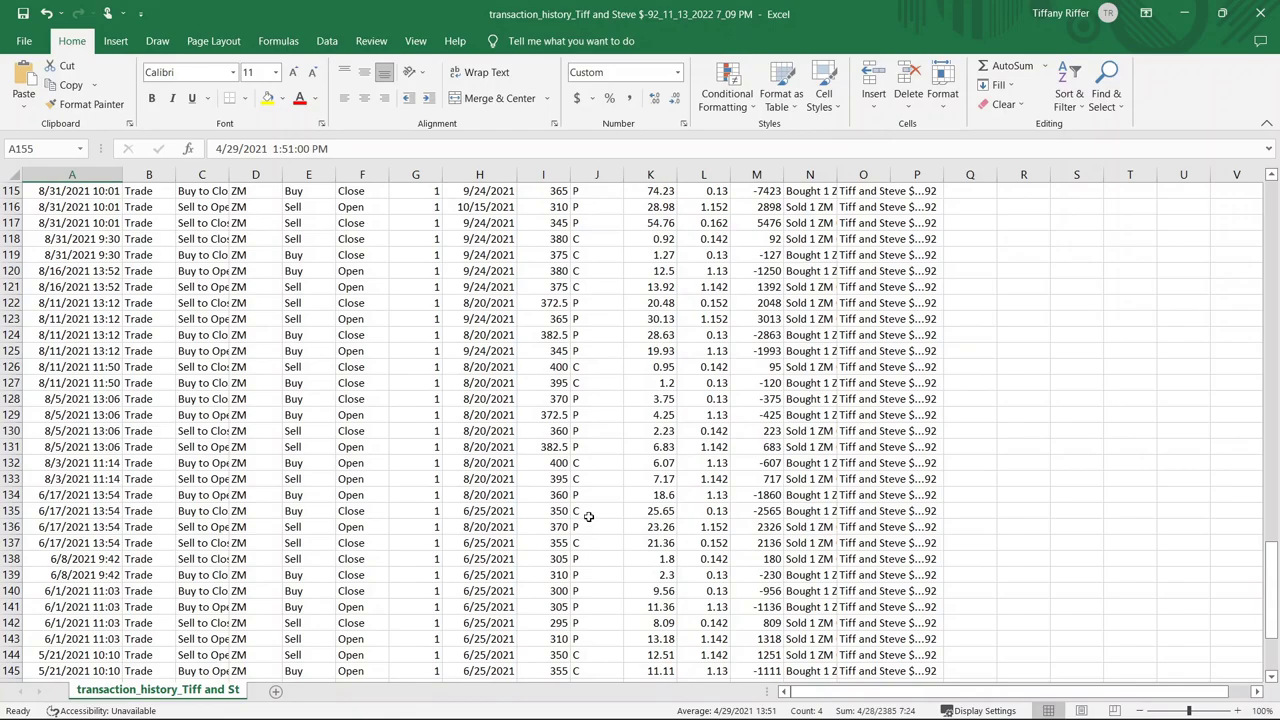
pyautogui.scroll(5, 589, 516)
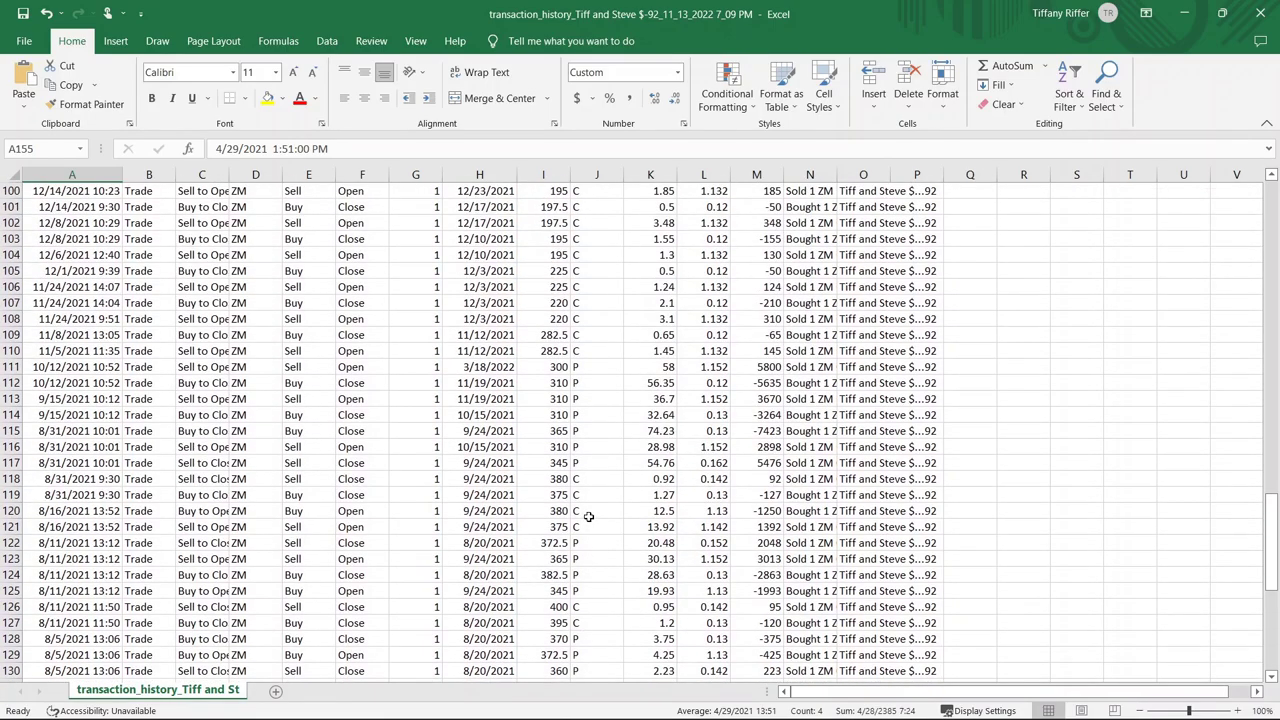
pyautogui.scroll(14, 589, 516)
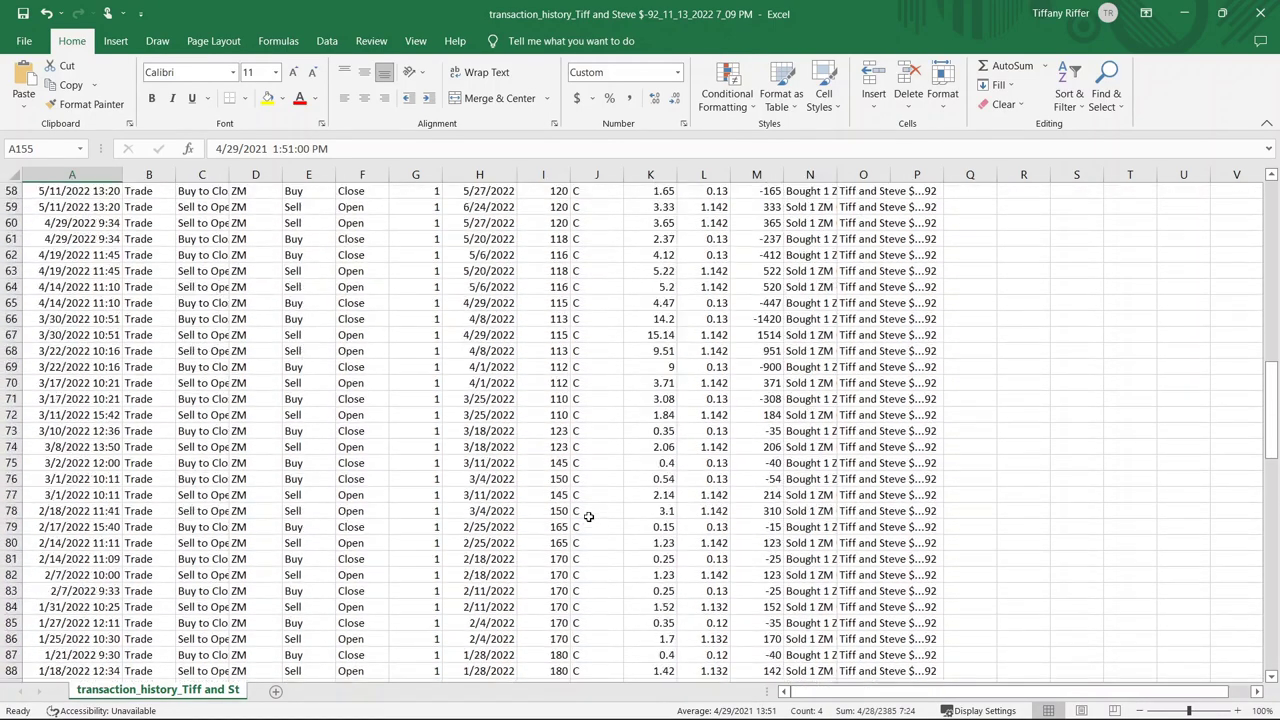
pyautogui.scroll(6, 589, 516)
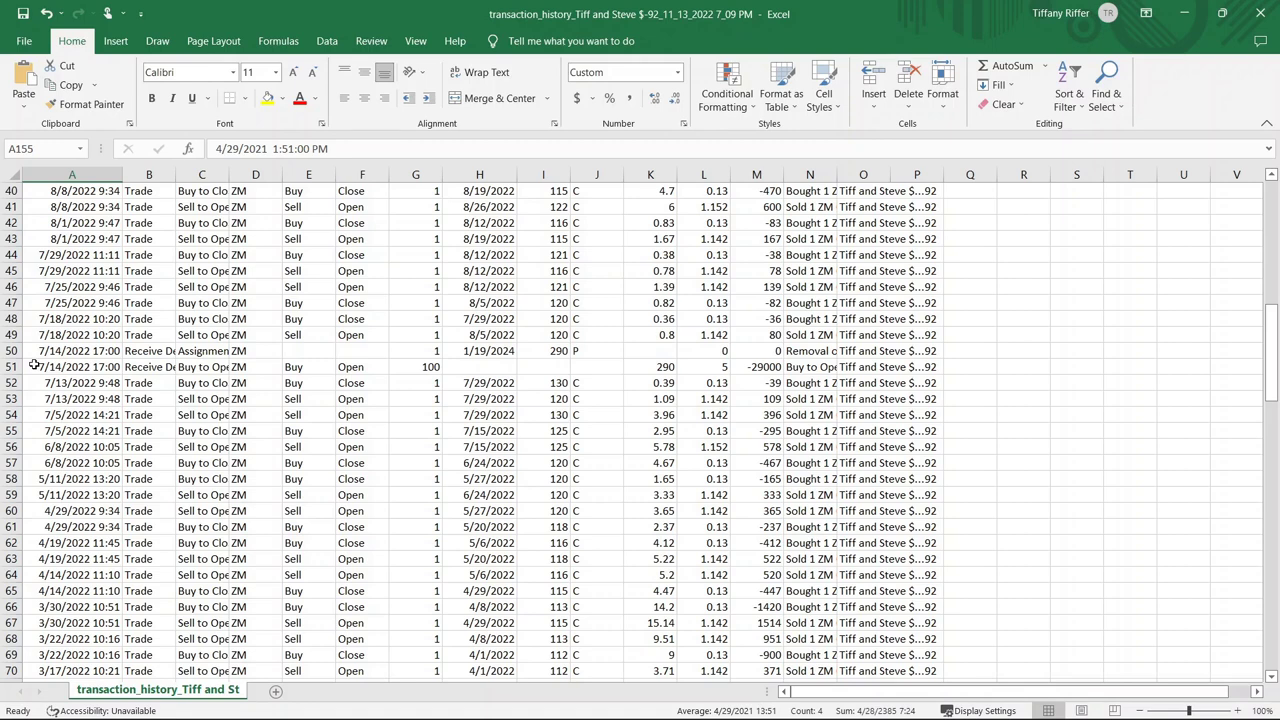
pyautogui.moveTo(35, 351); pyautogui.dragTo(812, 366)
pyautogui.click(267, 97)
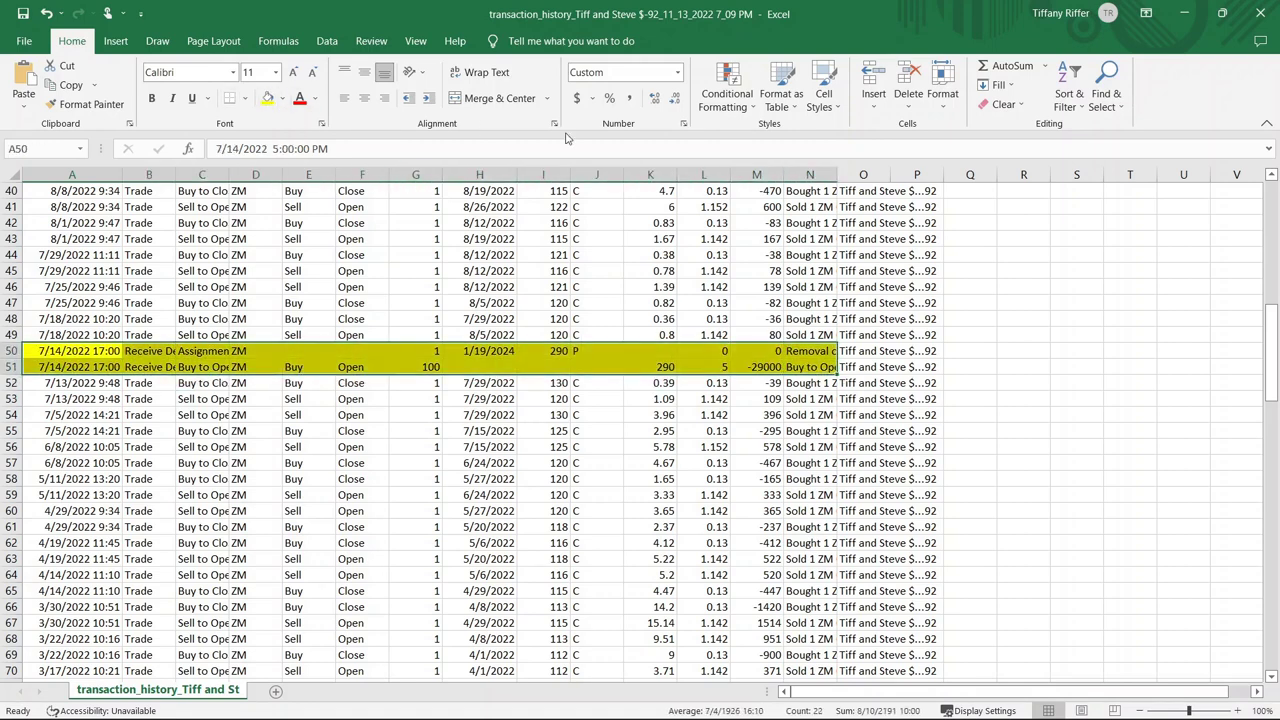
# Remove the account details in column O so the trade descriptions in column N show in full
pyautogui.click(863, 174)
pyautogui.rightClick(863, 174)
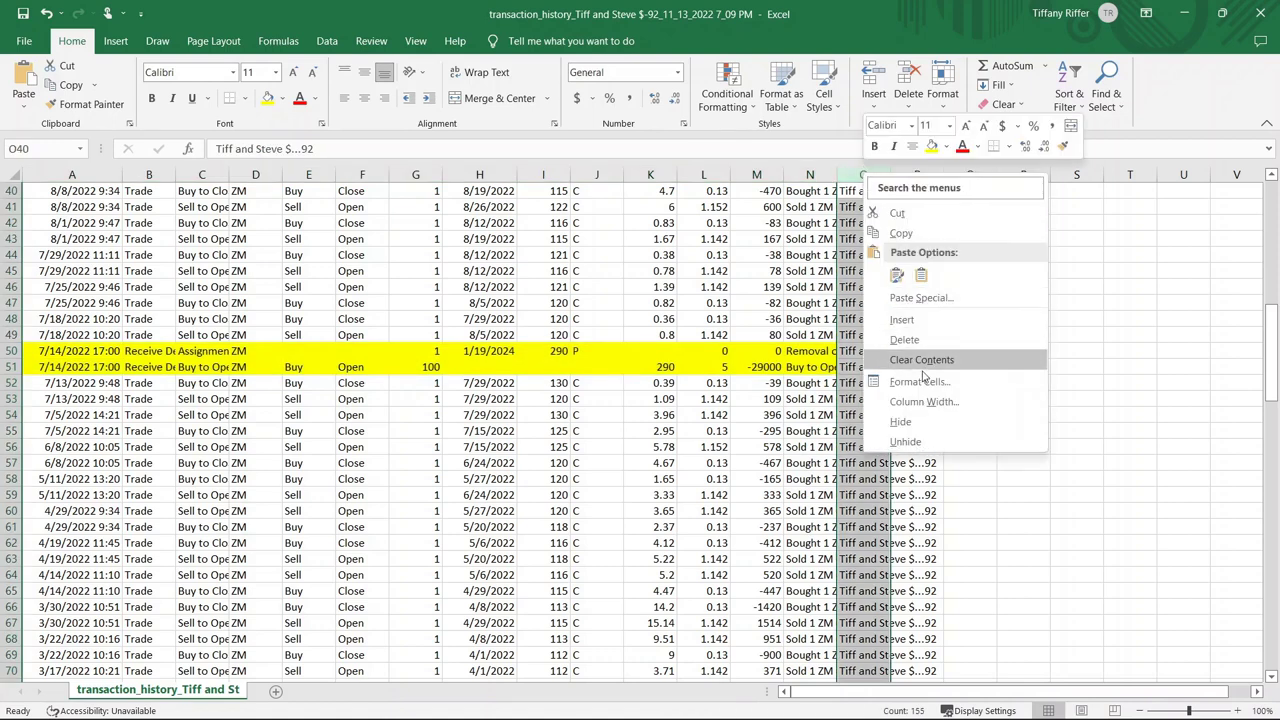
pyautogui.click(1022, 350)
pyautogui.click(1055, 339)
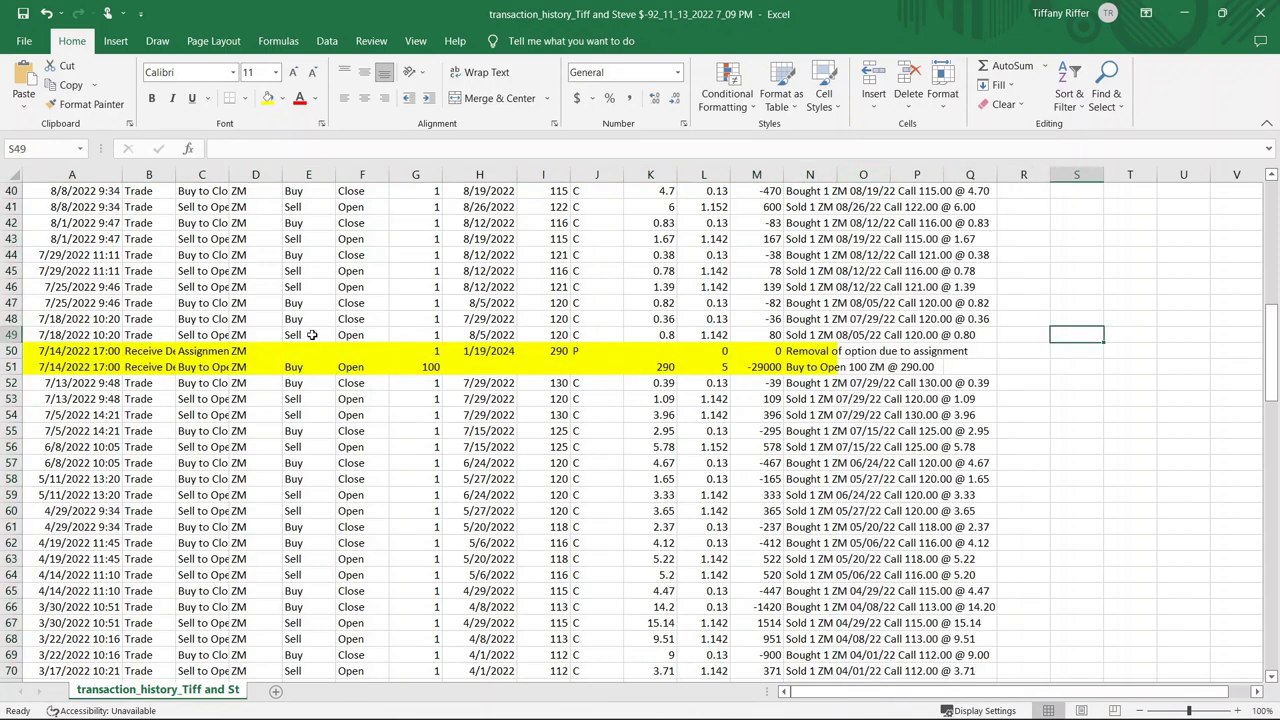
# Hide the highlighted ZM assignment rows 50 and 51 to exclude them from the export's trades
pyautogui.scroll(-6, 312, 335)
pyautogui.scroll(7, 392, 465)
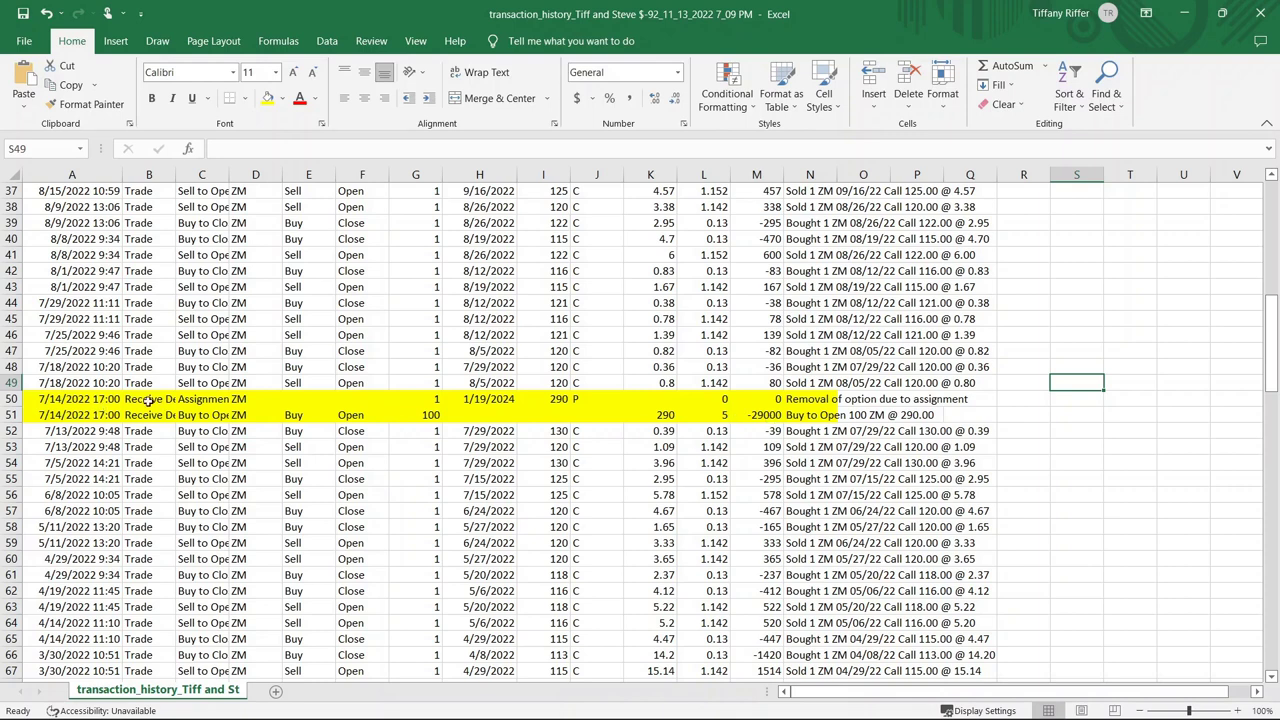
pyautogui.moveTo(12, 414); pyautogui.dragTo(12, 399)
pyautogui.rightClick(12, 399)
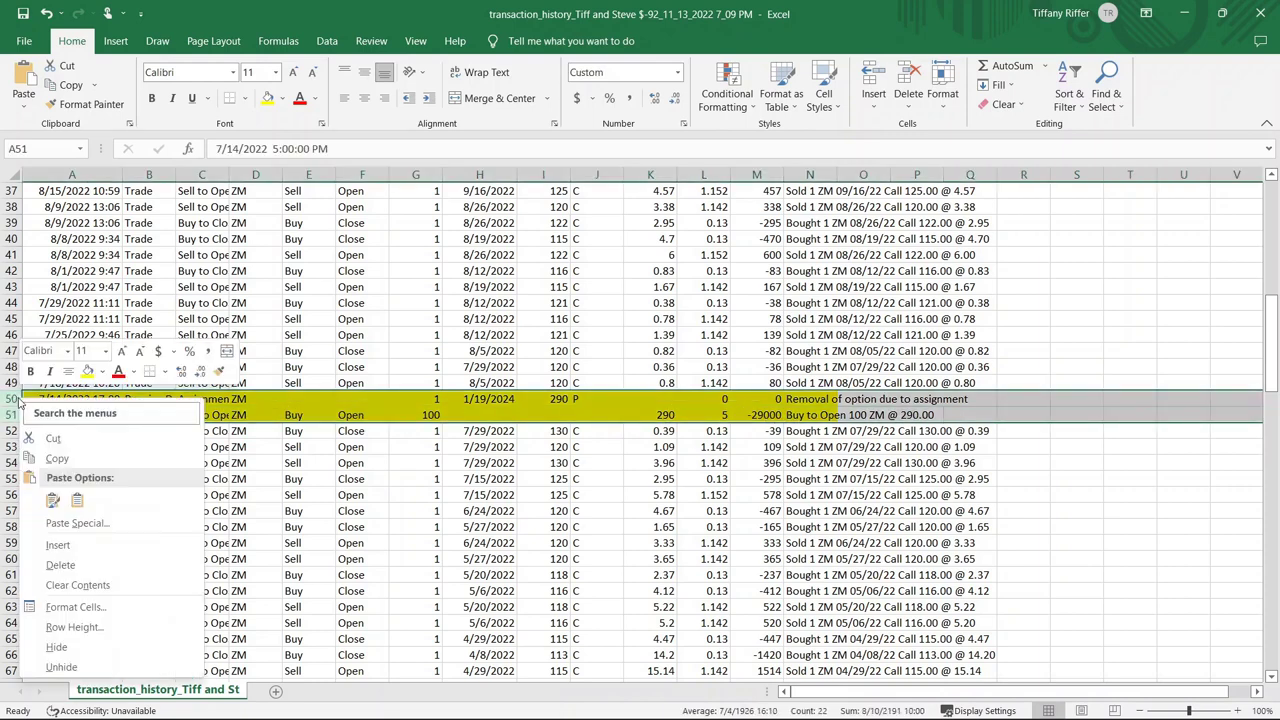
pyautogui.click(56, 647)
pyautogui.click(678, 400)
# Total the Fees column L and enter it as the negative amount -97.514 in cell M157, below the Amount entries
pyautogui.scroll(12, 690, 395)
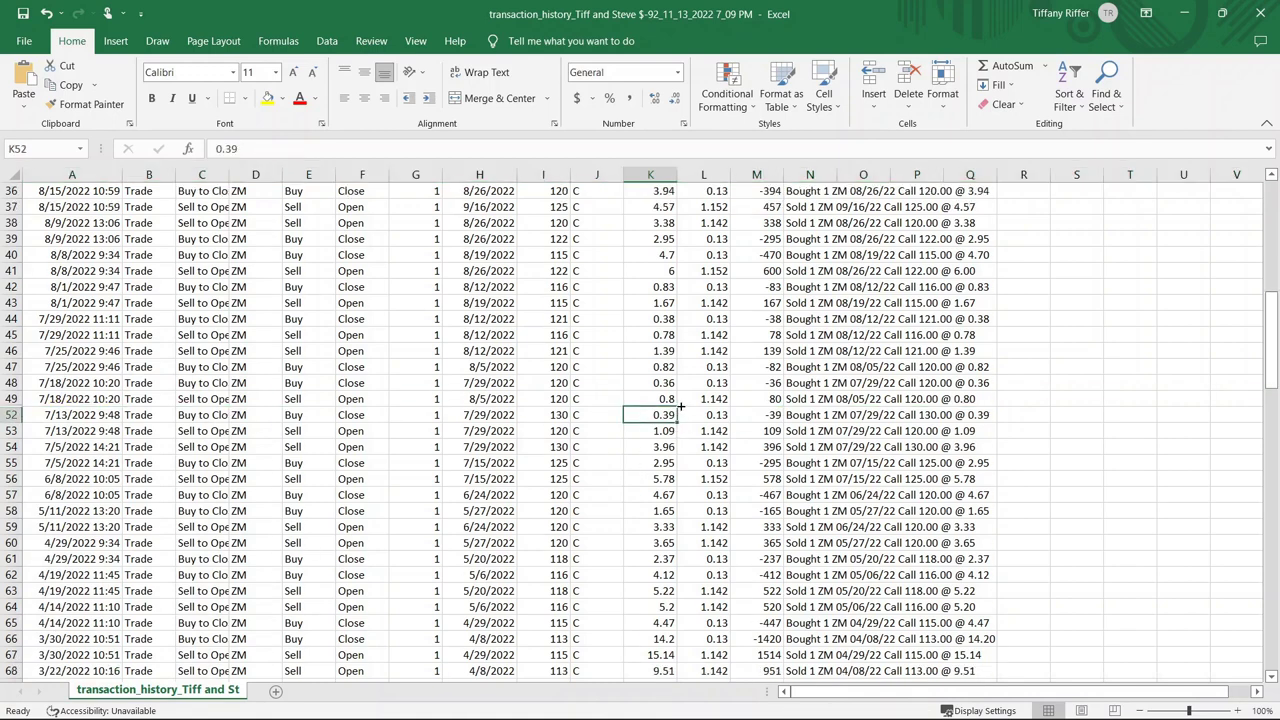
pyautogui.click(703, 174)
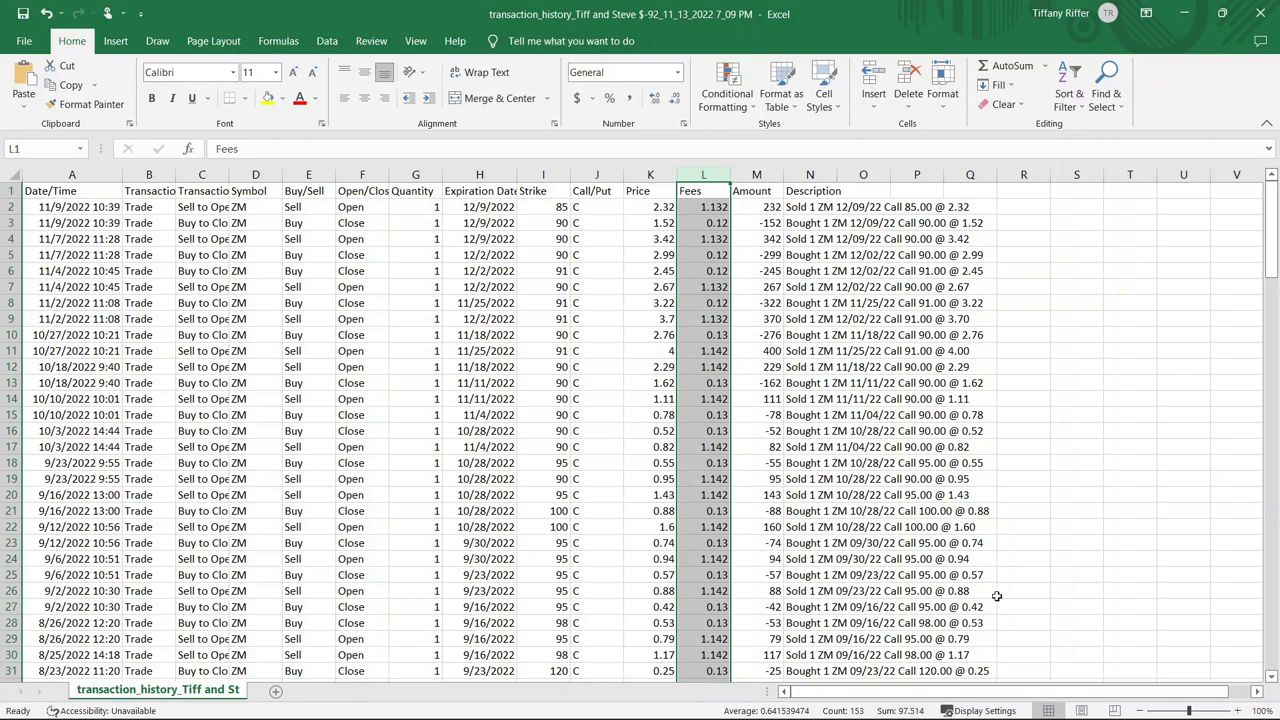
pyautogui.scroll(-20, 731, 515)
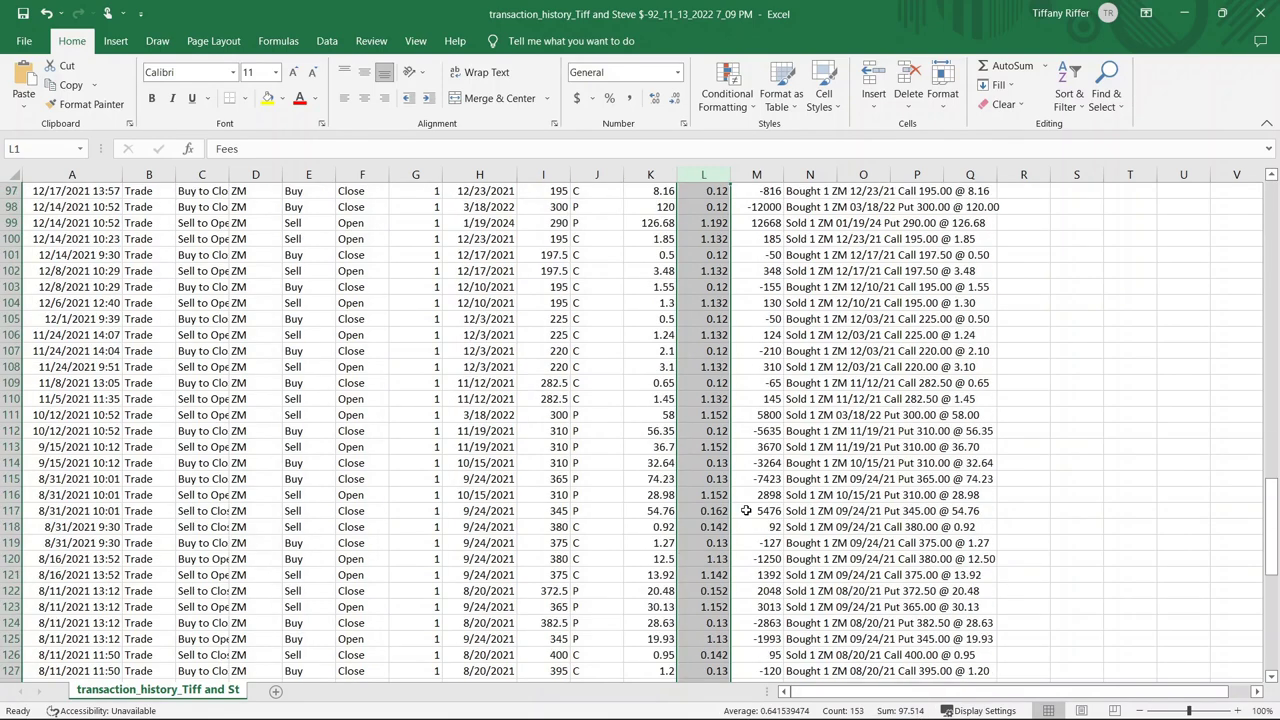
pyautogui.scroll(-14, 745, 510)
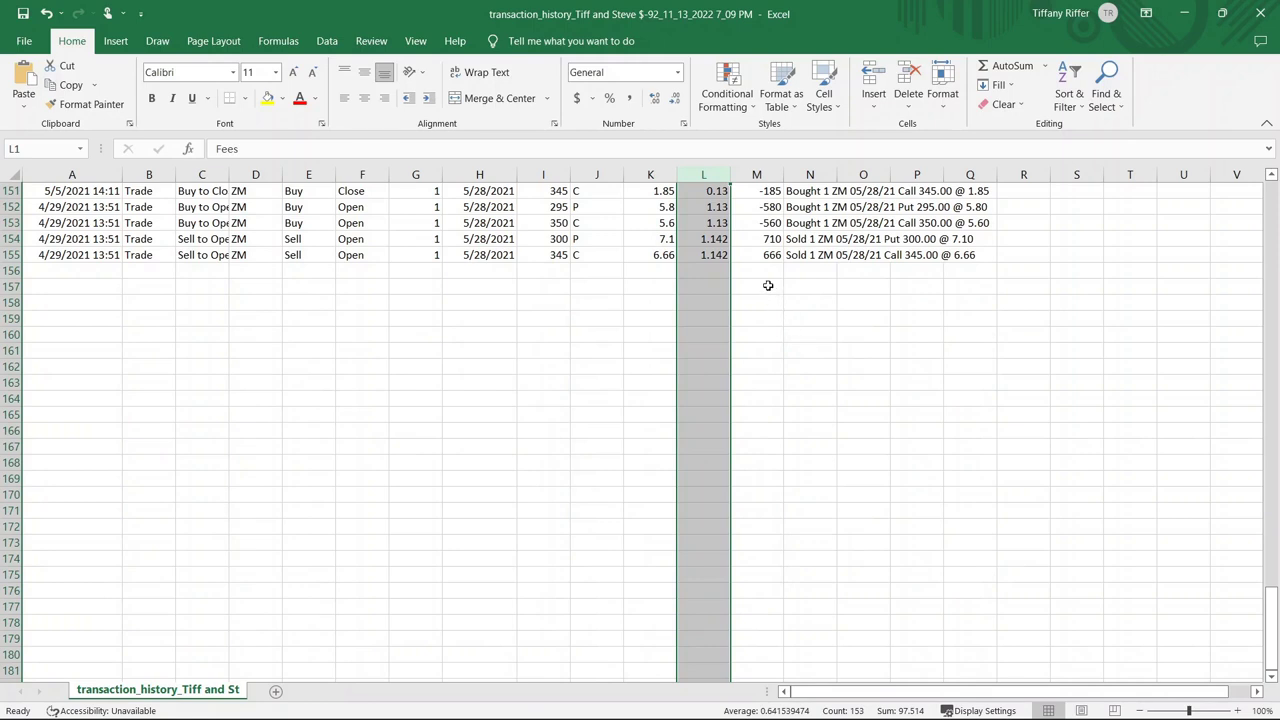
pyautogui.click(770, 287)
pyautogui.write('-97.514')
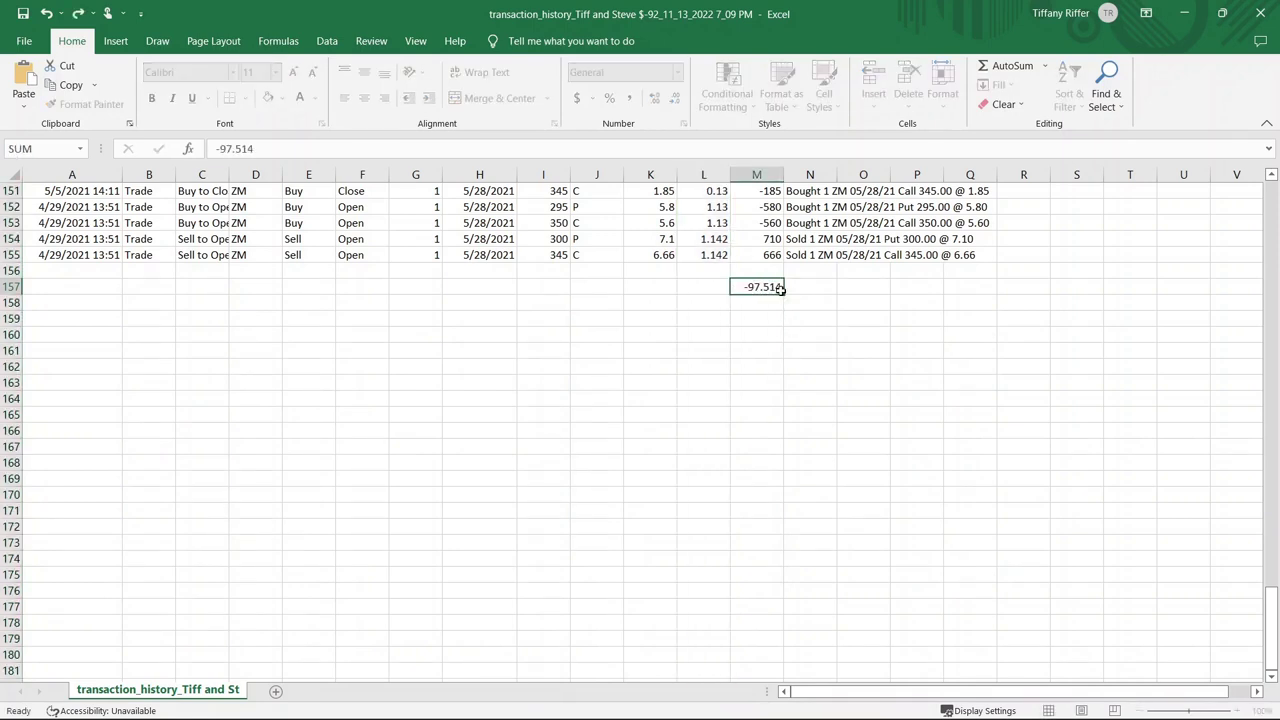
pyautogui.press('Return')
# Total the Amount column M, return to the trade journal, and enter 7745.49 in cell L11 of the ZM Assignment row
pyautogui.click(703, 175)
pyautogui.click(948, 348)
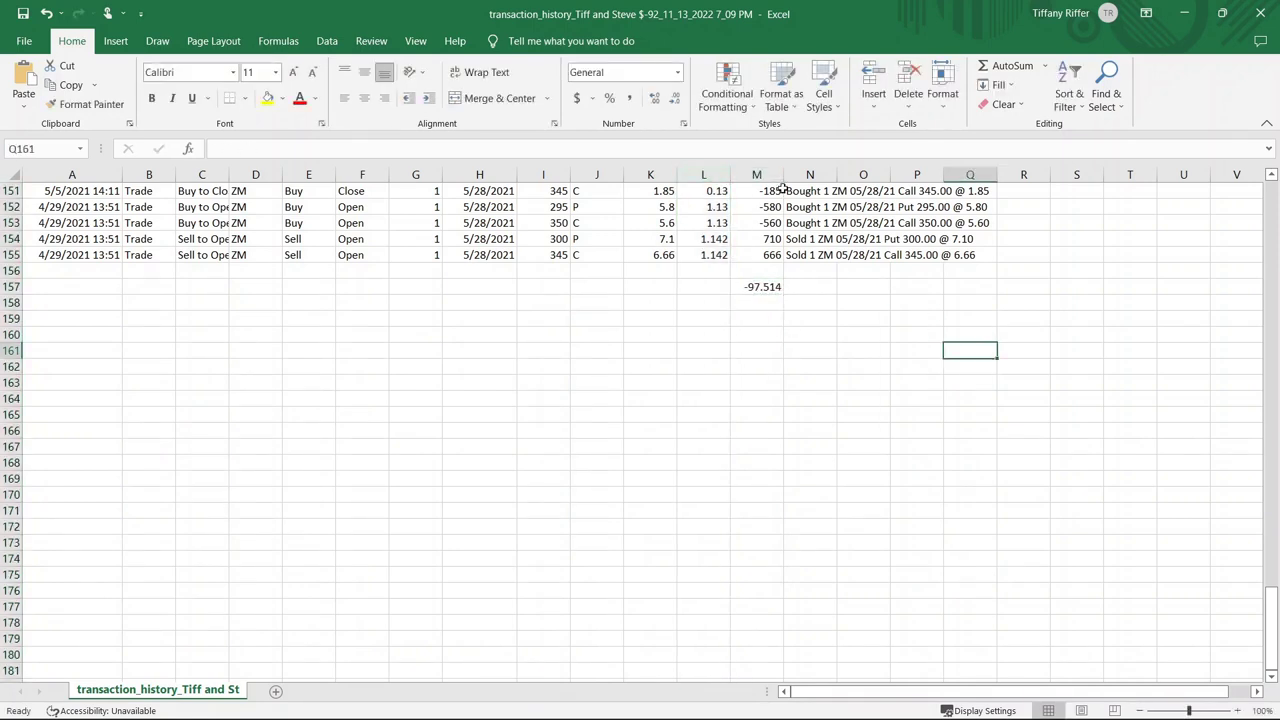
pyautogui.click(776, 174)
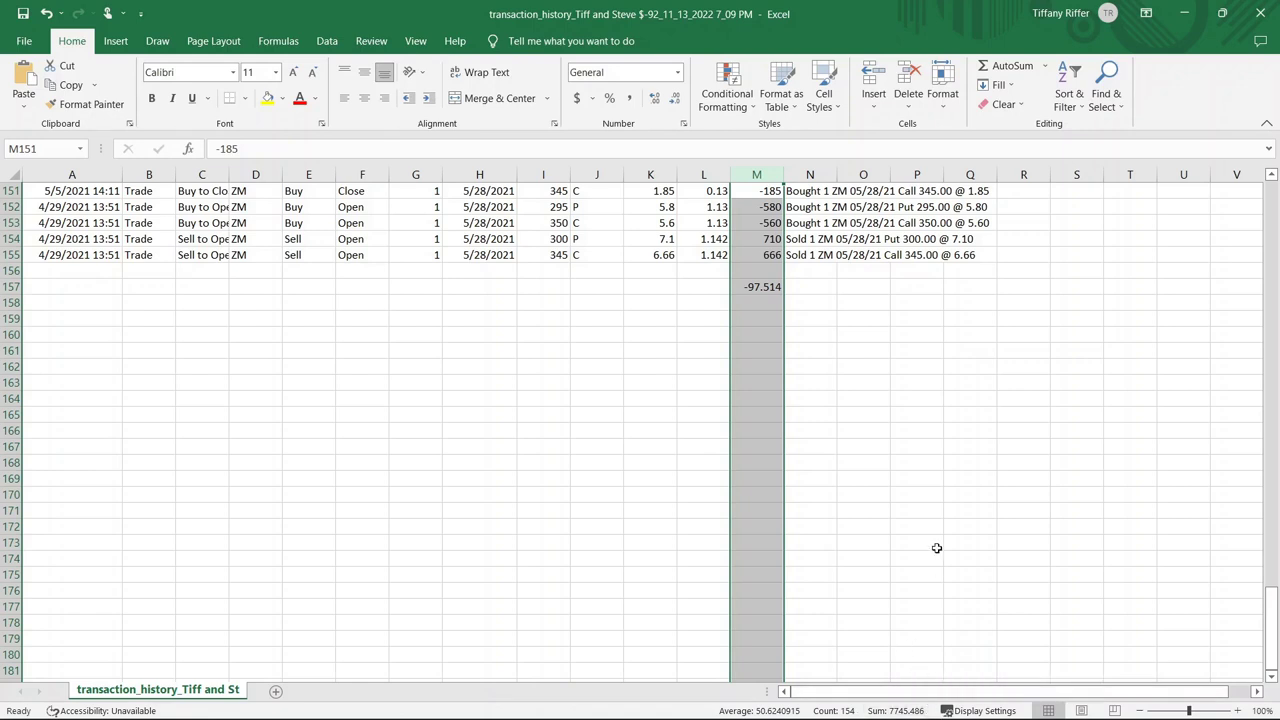
pyautogui.hotkey('alt', 'Tab')
pyautogui.write('7')
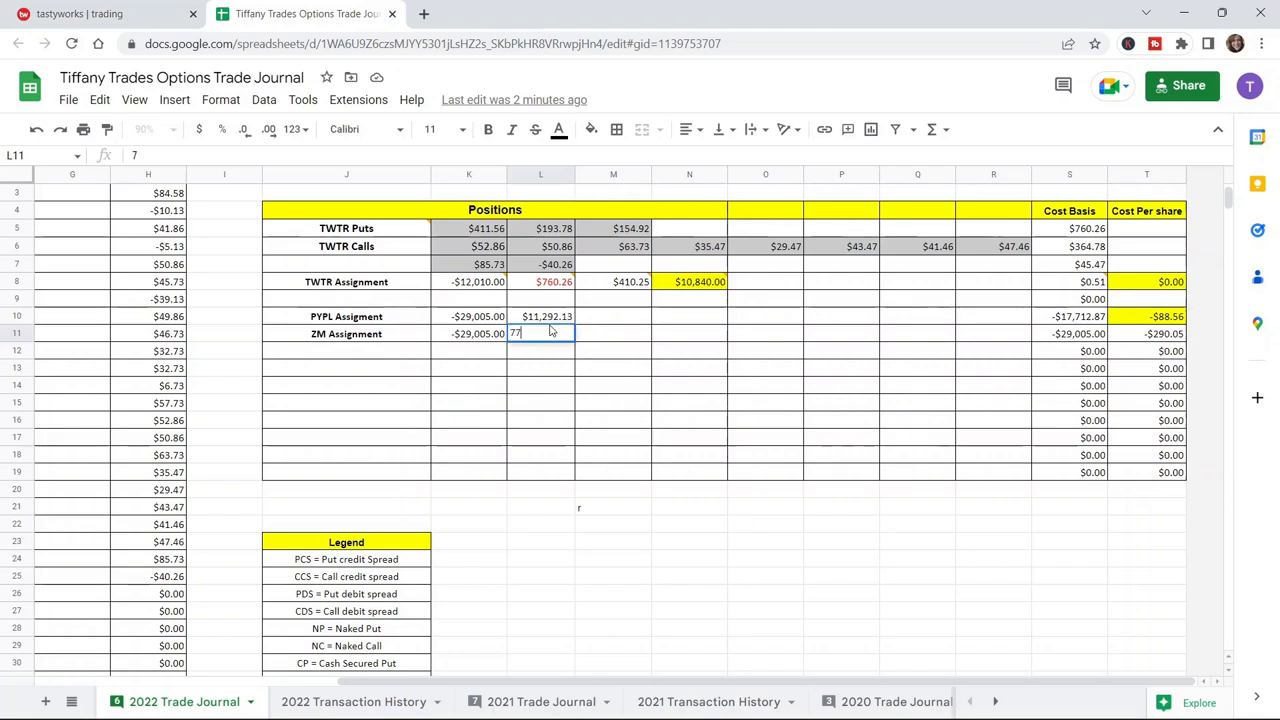
pyautogui.write(',745')
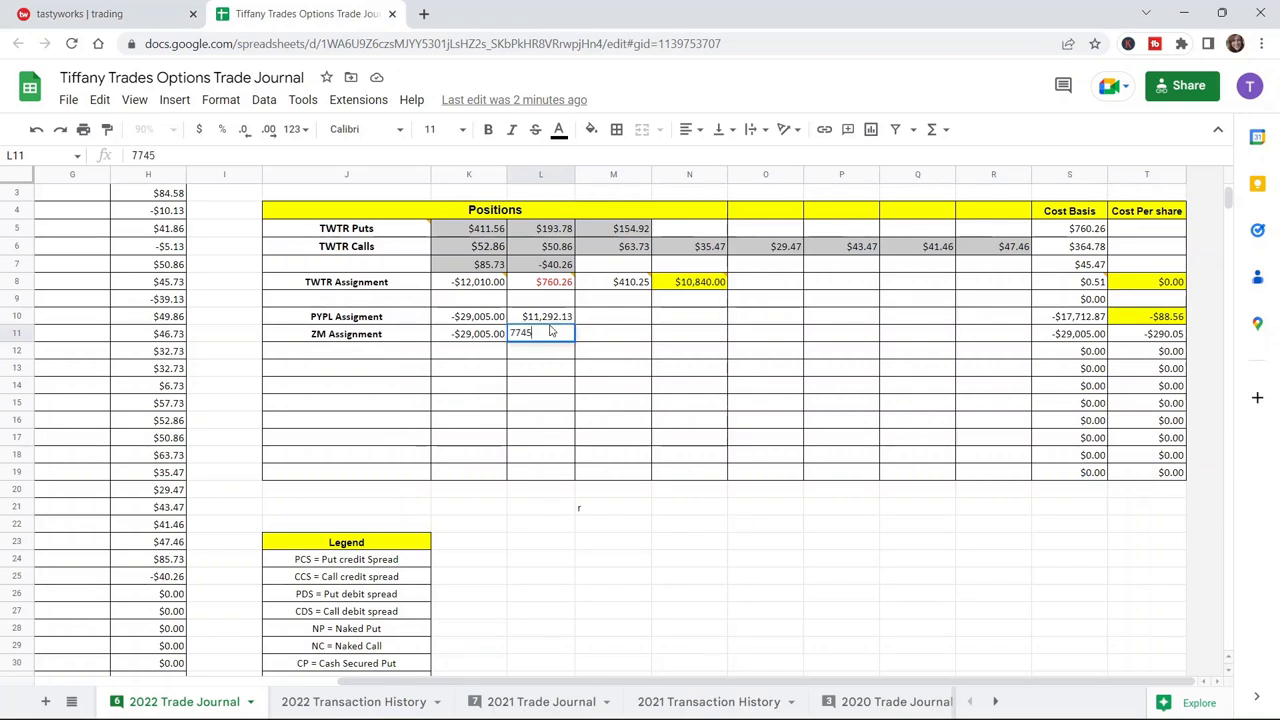
pyautogui.write('.49')
pyautogui.press('Return')
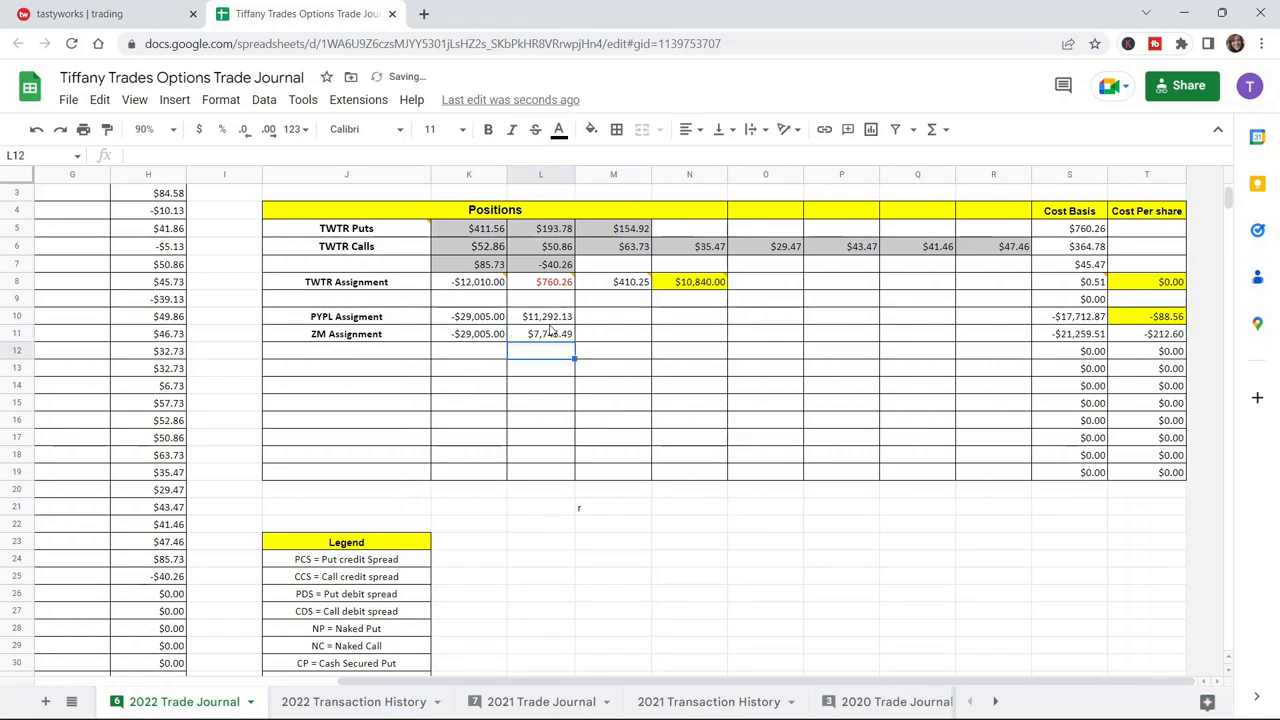
pyautogui.click(993, 368)
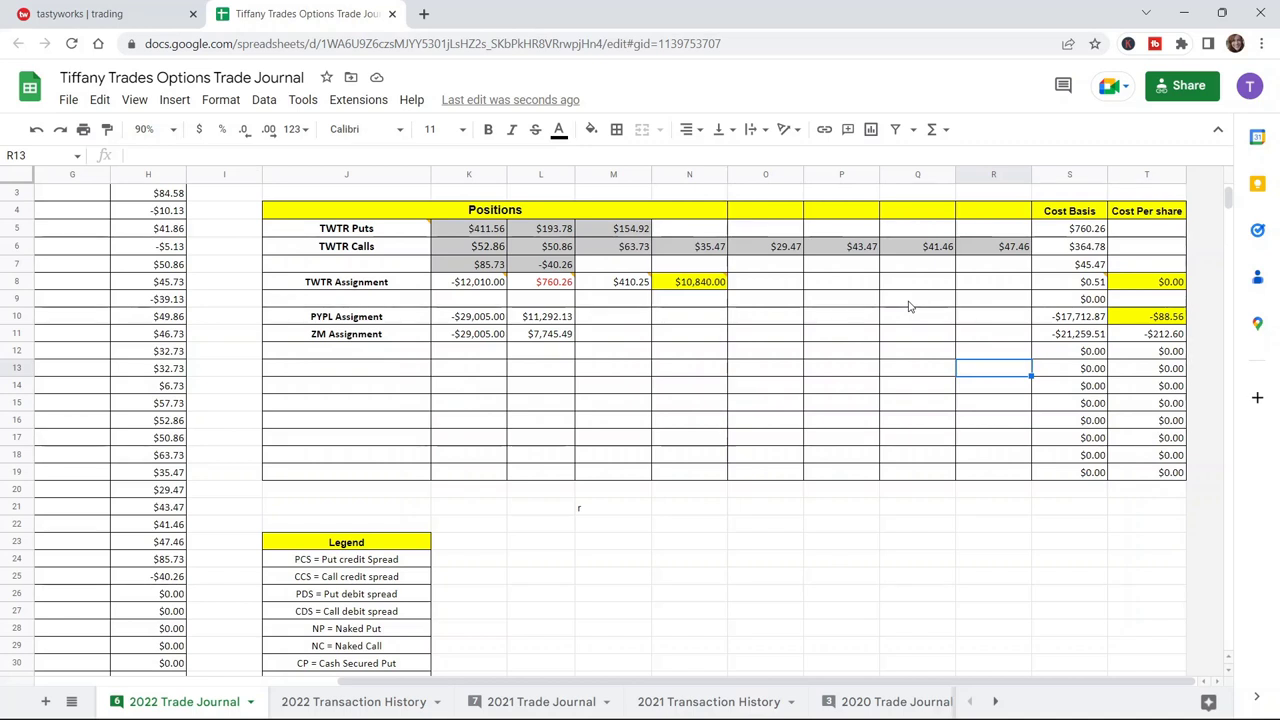
# Fill the ZM Assignment row's cost per share cell T11 with yellow
pyautogui.click(1145, 339)
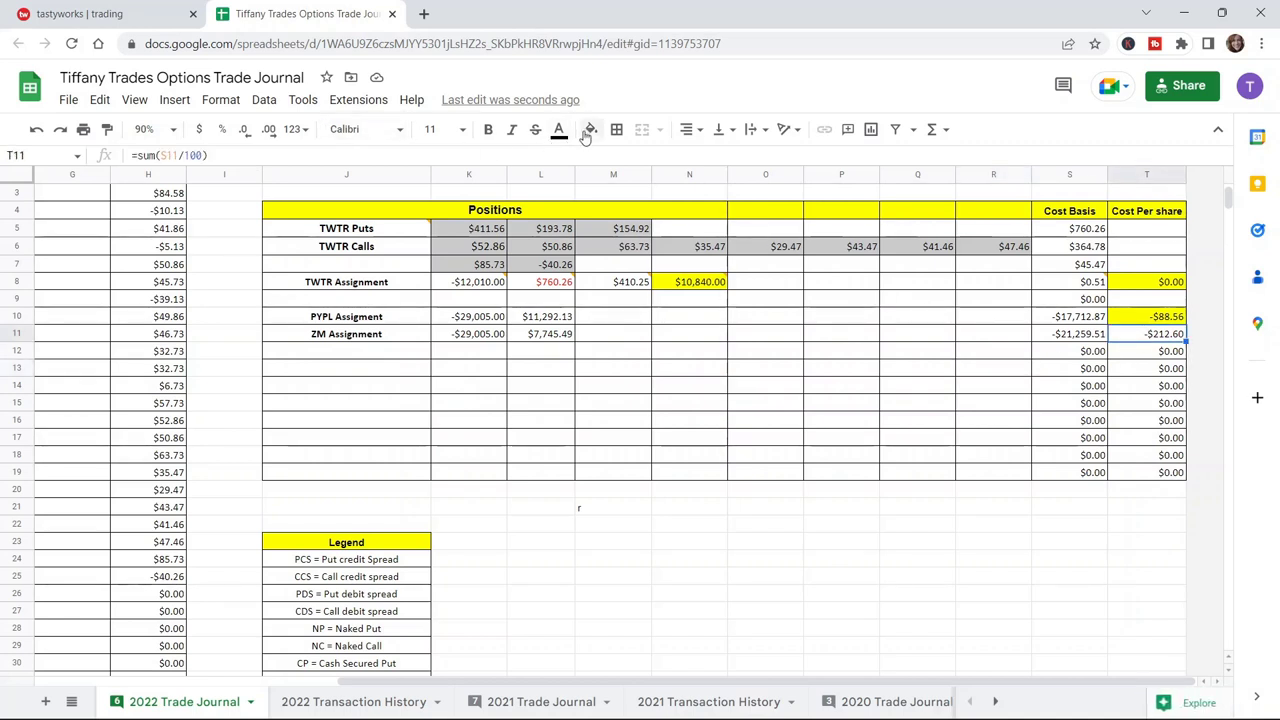
pyautogui.click(590, 133)
pyautogui.click(652, 205)
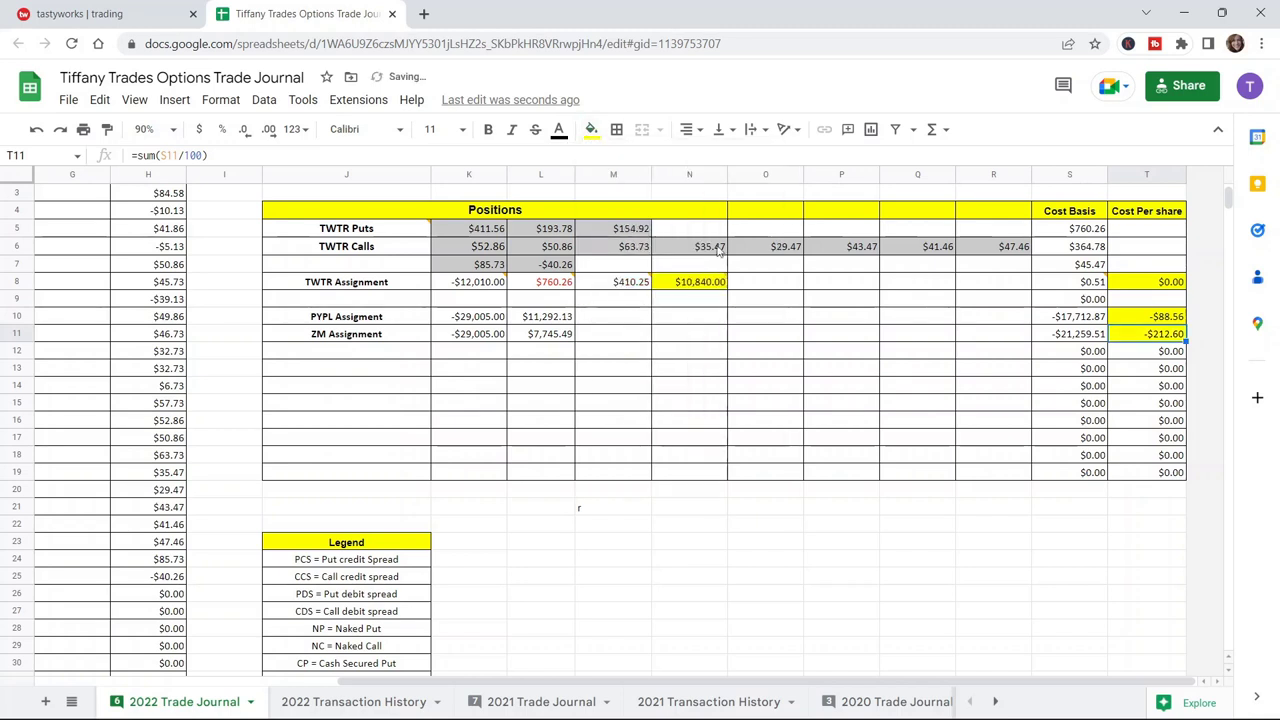
pyautogui.click(949, 341)
# Remove the yellow fill from the PYPL row's cost per share cell T10
pyautogui.click(1145, 316)
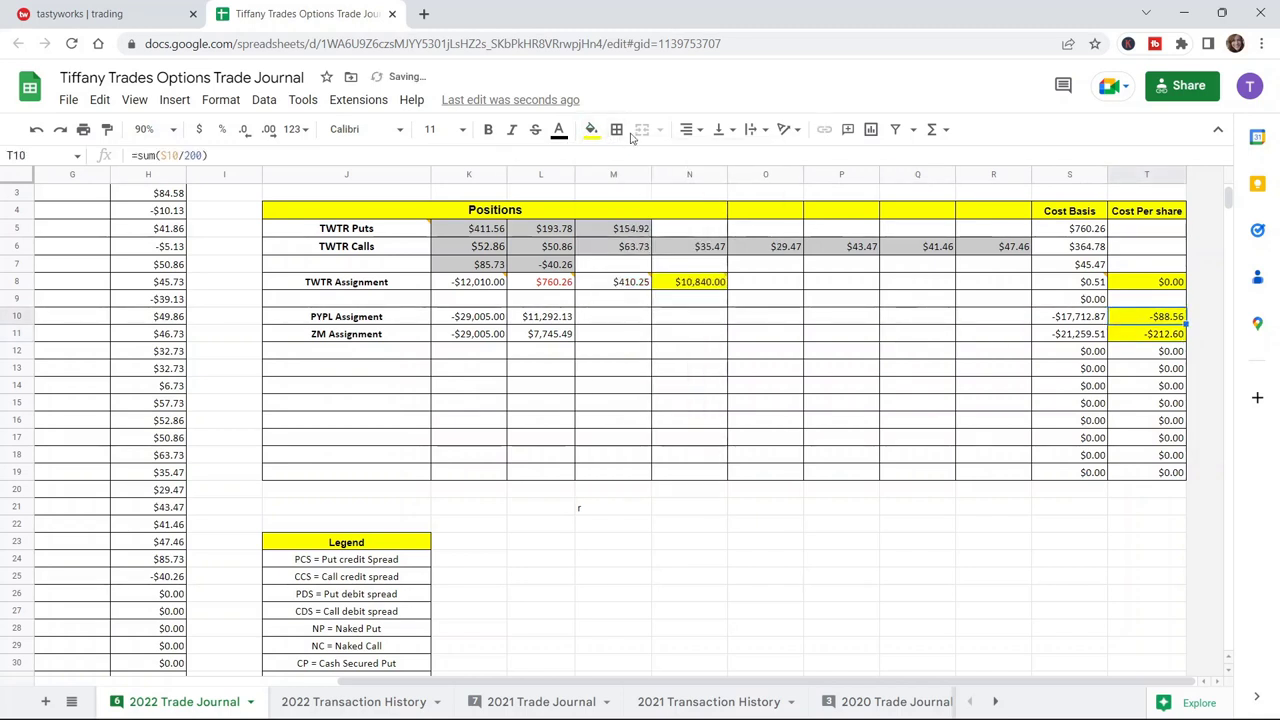
pyautogui.click(591, 131)
pyautogui.click(610, 163)
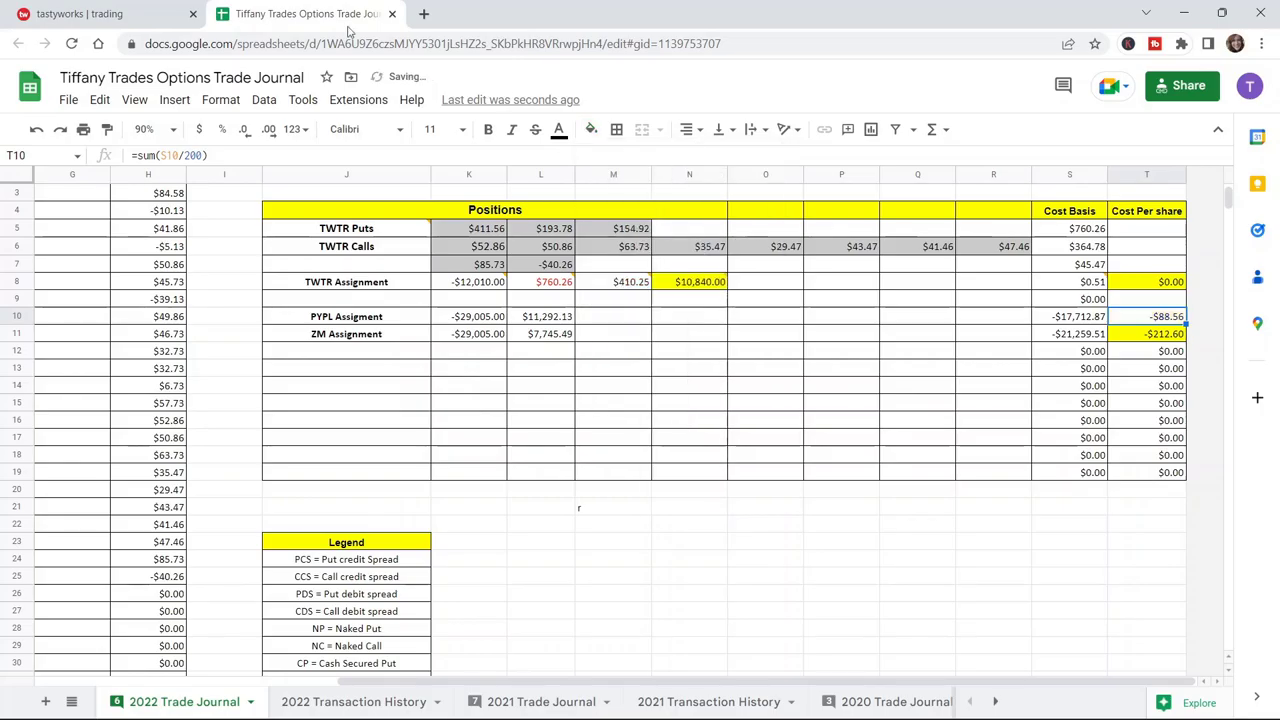
# Switch to tastyworks, check the portfolio's share positions, and return to the trade journal
pyautogui.click(68, 8)
pyautogui.click(27, 265)
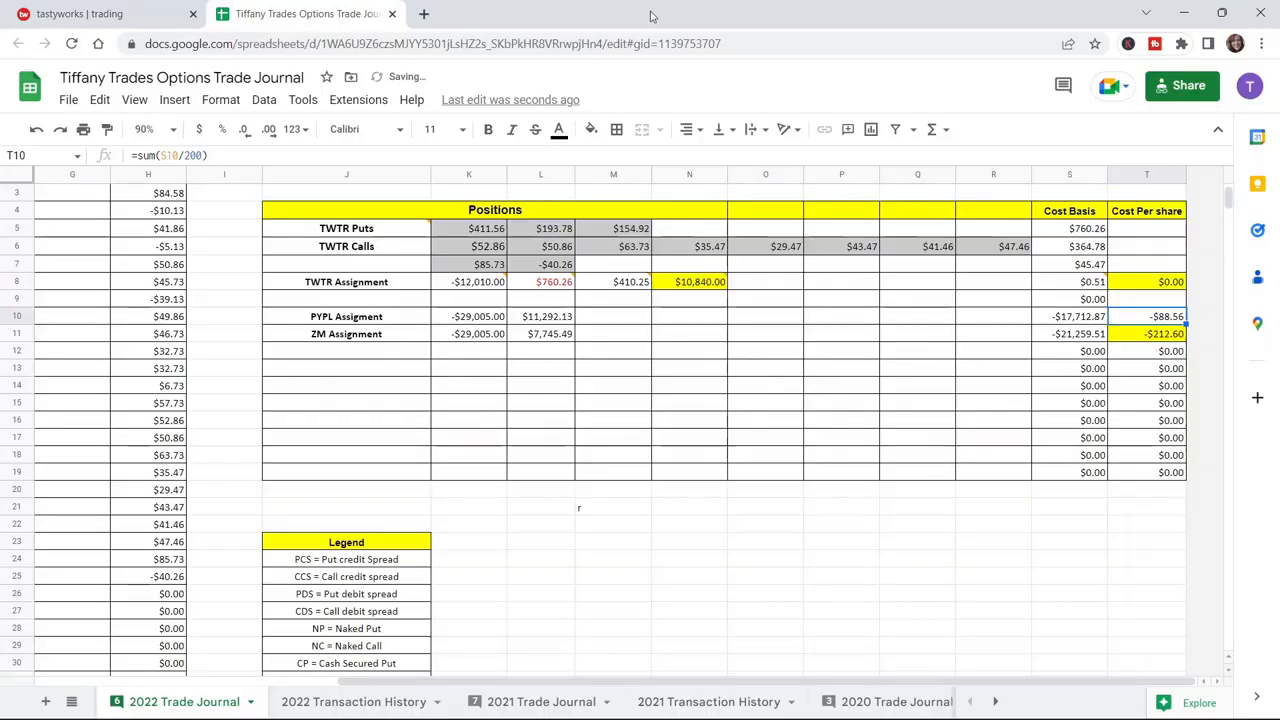
pyautogui.click(298, 14)
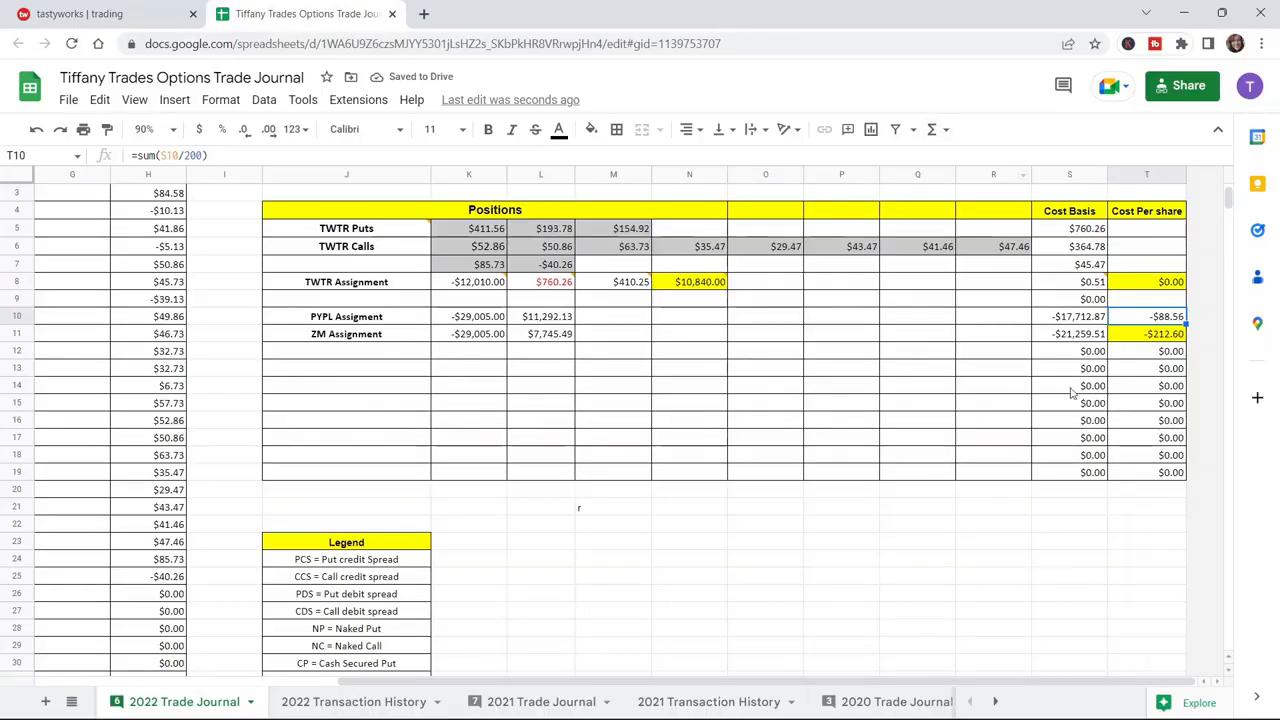
# Switch to tastyworks and open ZM's option chain for the DEC 16 '22 expiration
pyautogui.click(940, 383)
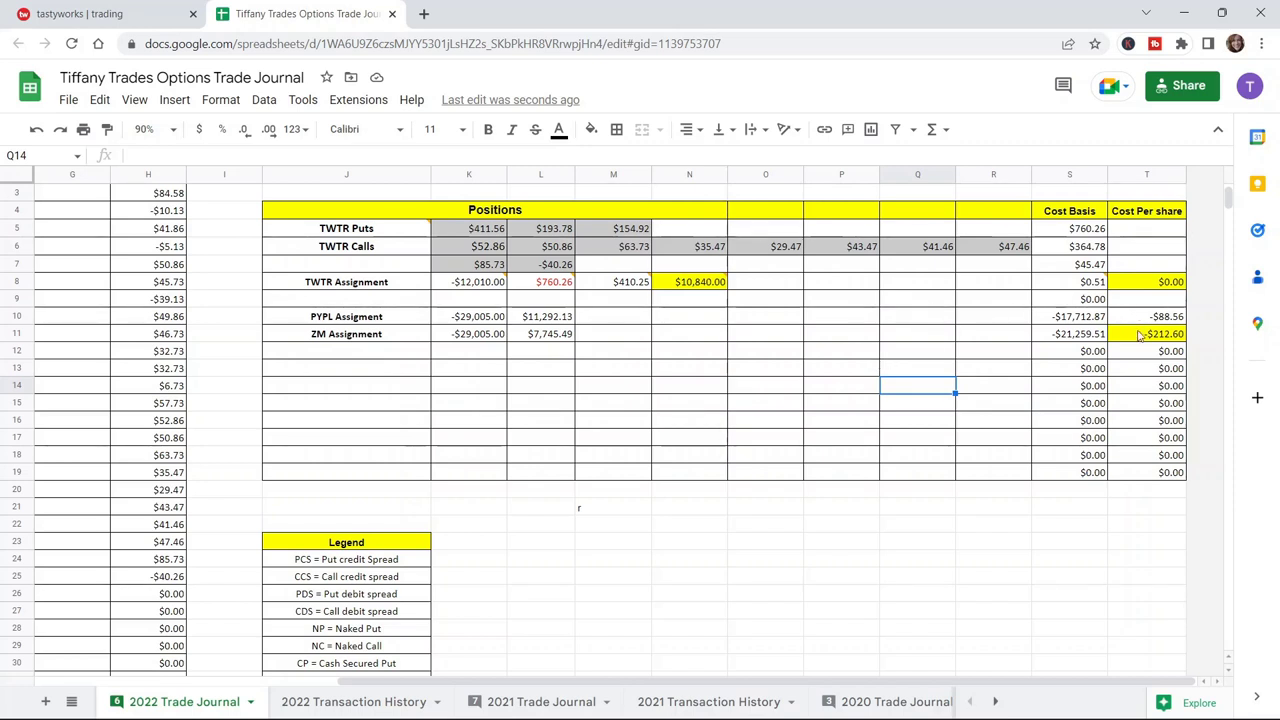
pyautogui.click(619, 338)
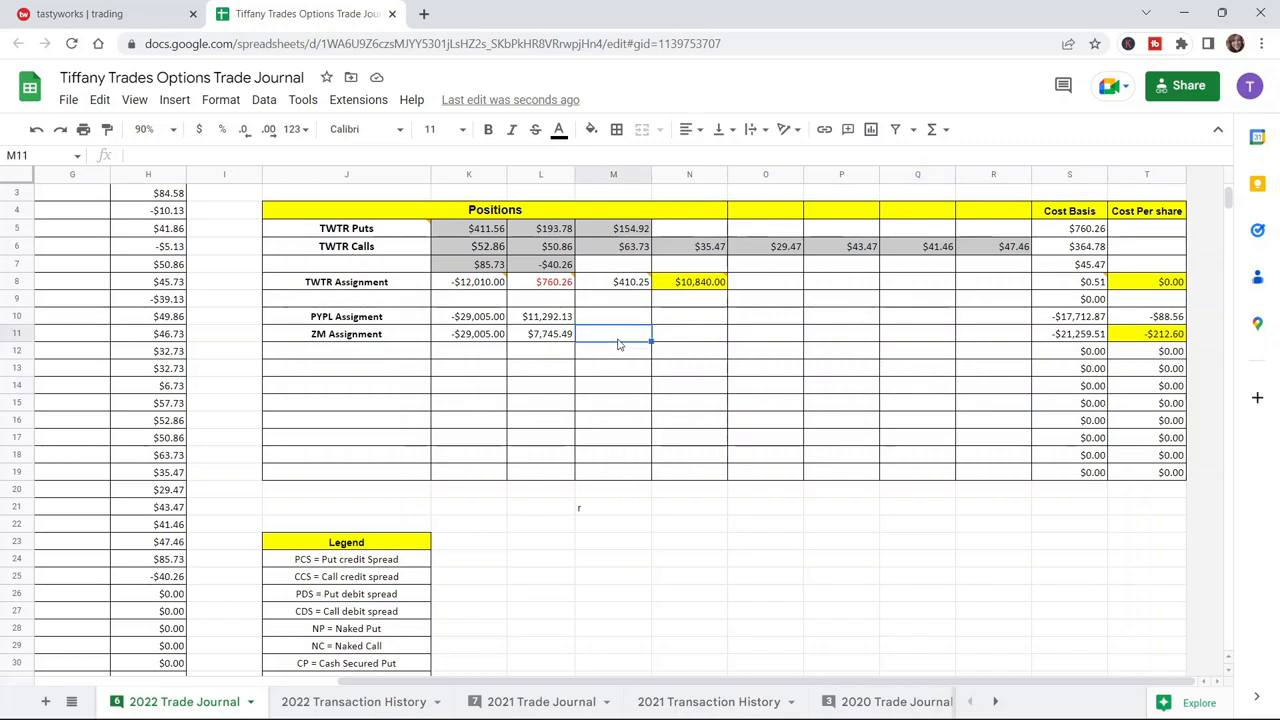
pyautogui.click(120, 10)
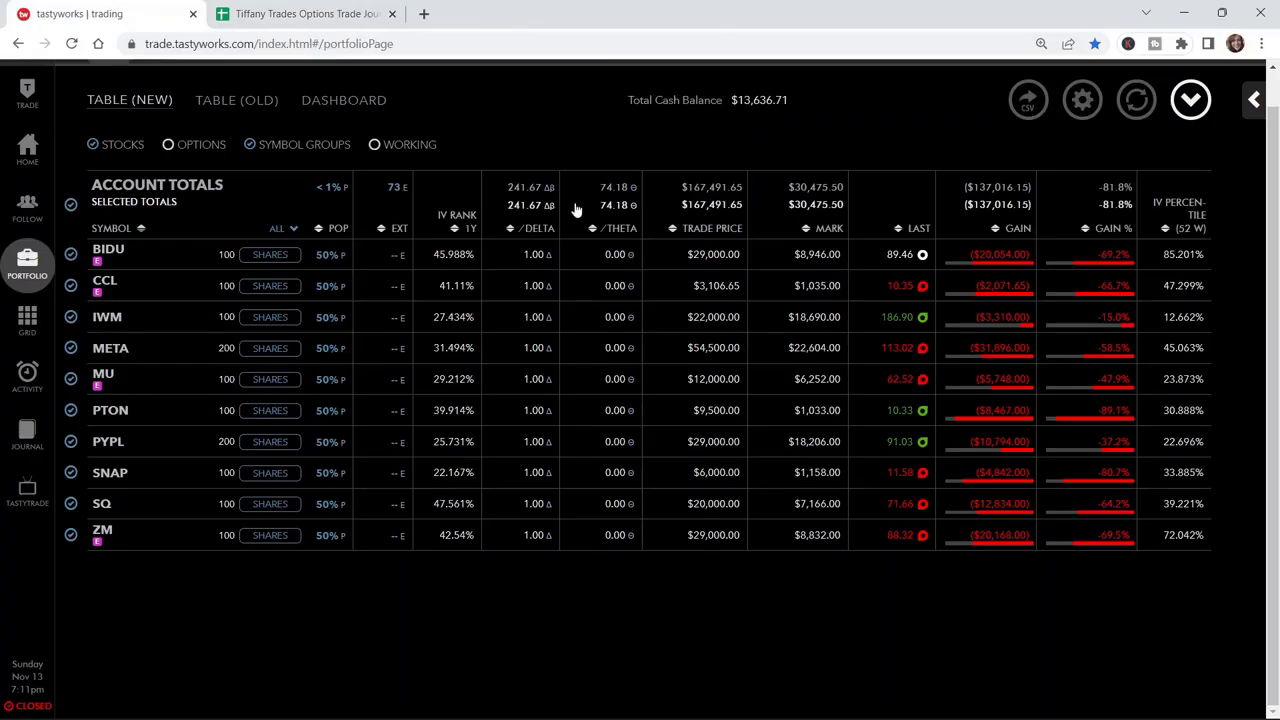
pyautogui.click(98, 530)
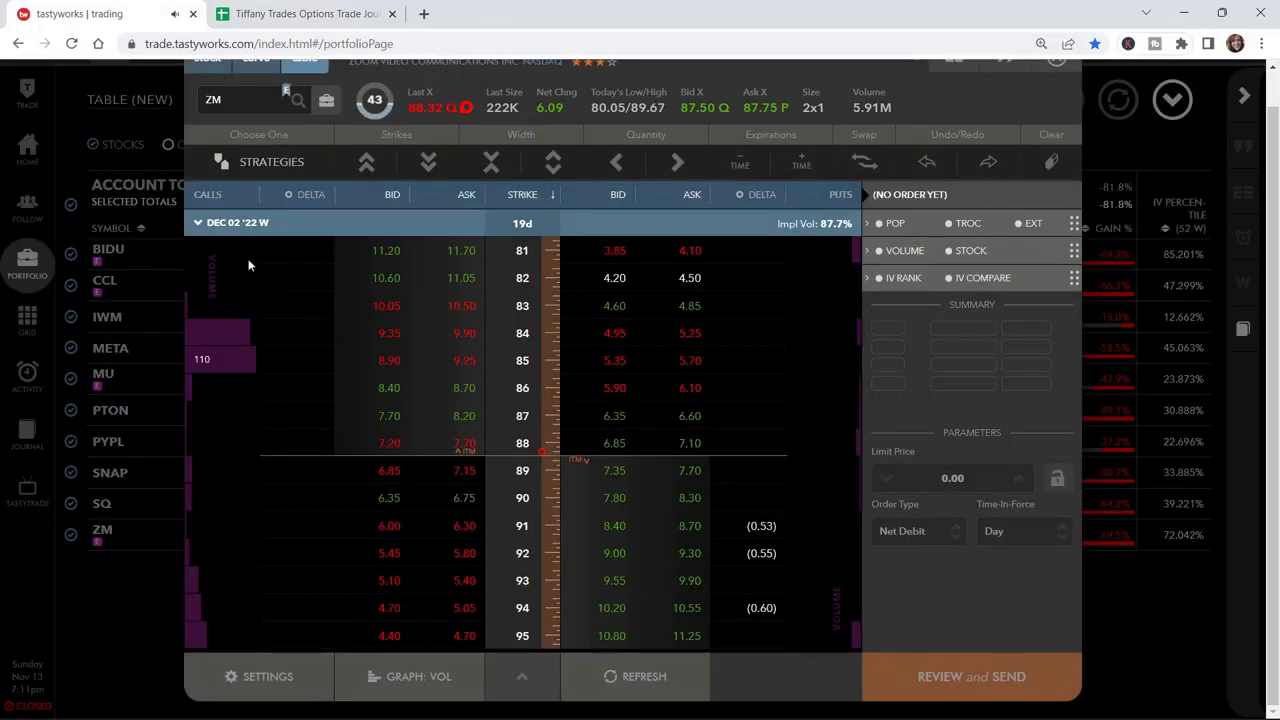
pyautogui.click(218, 226)
pyautogui.click(222, 482)
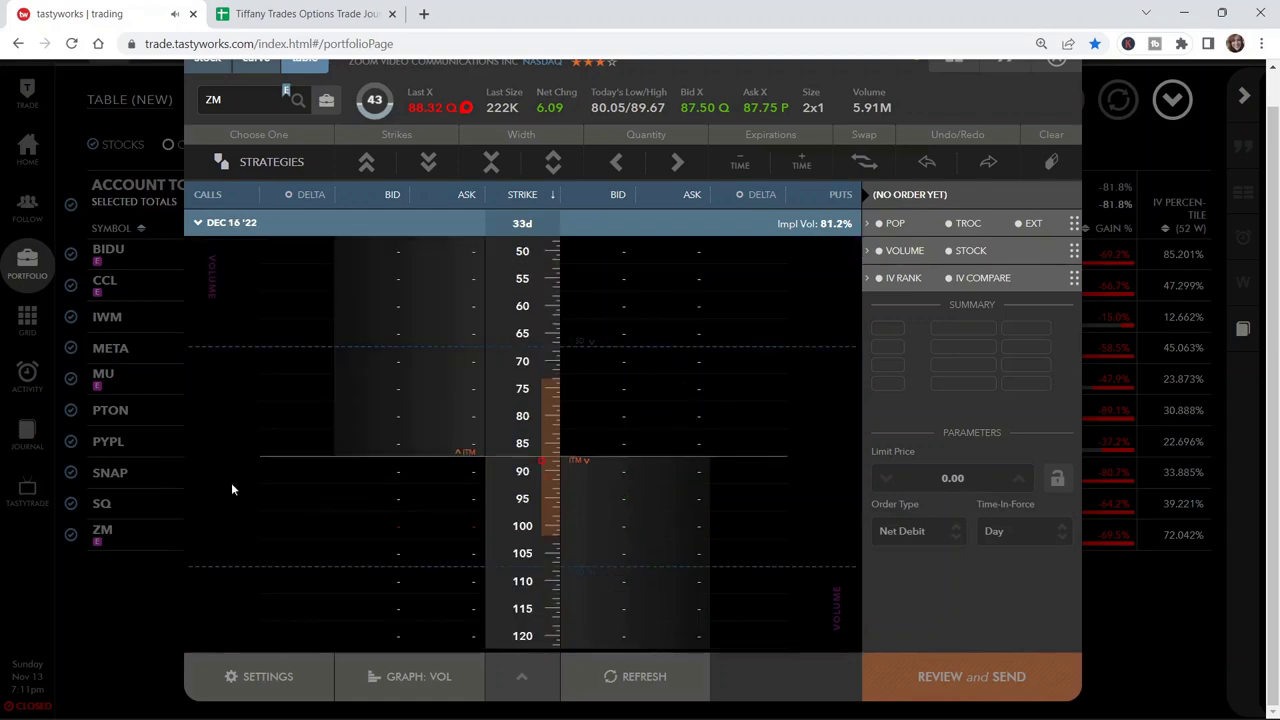
pyautogui.click(216, 226)
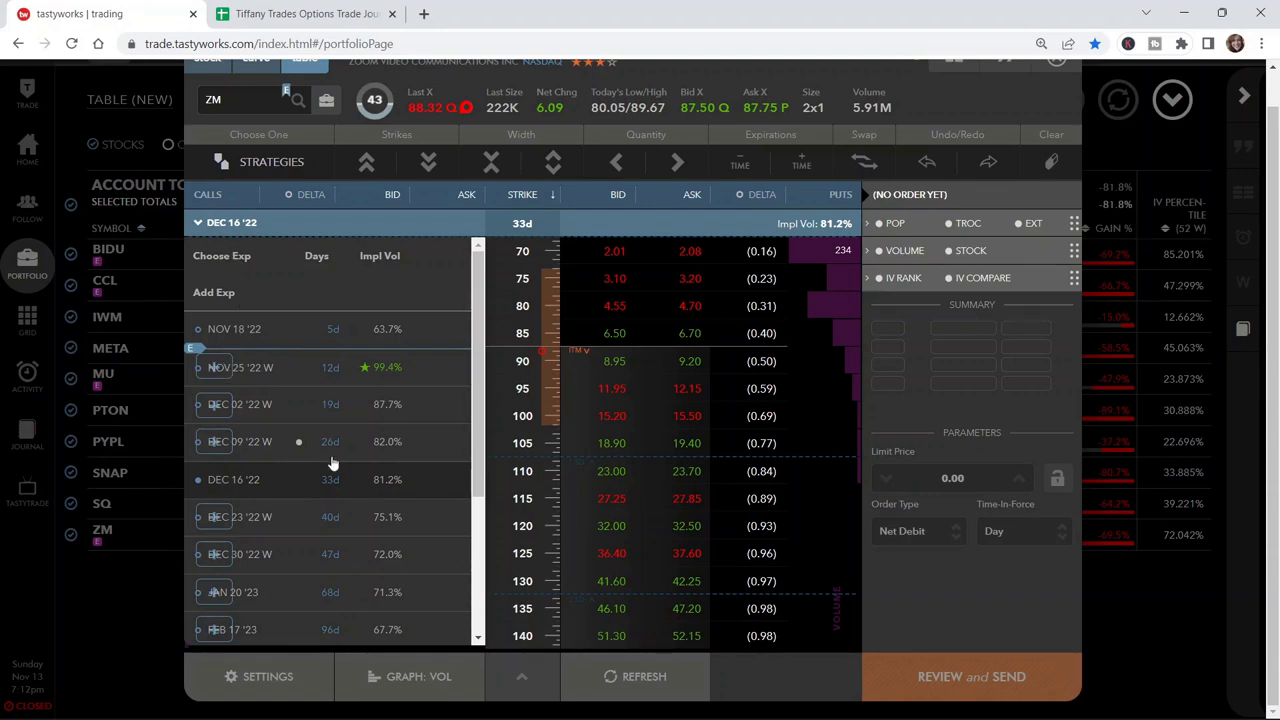
pyautogui.click(231, 483)
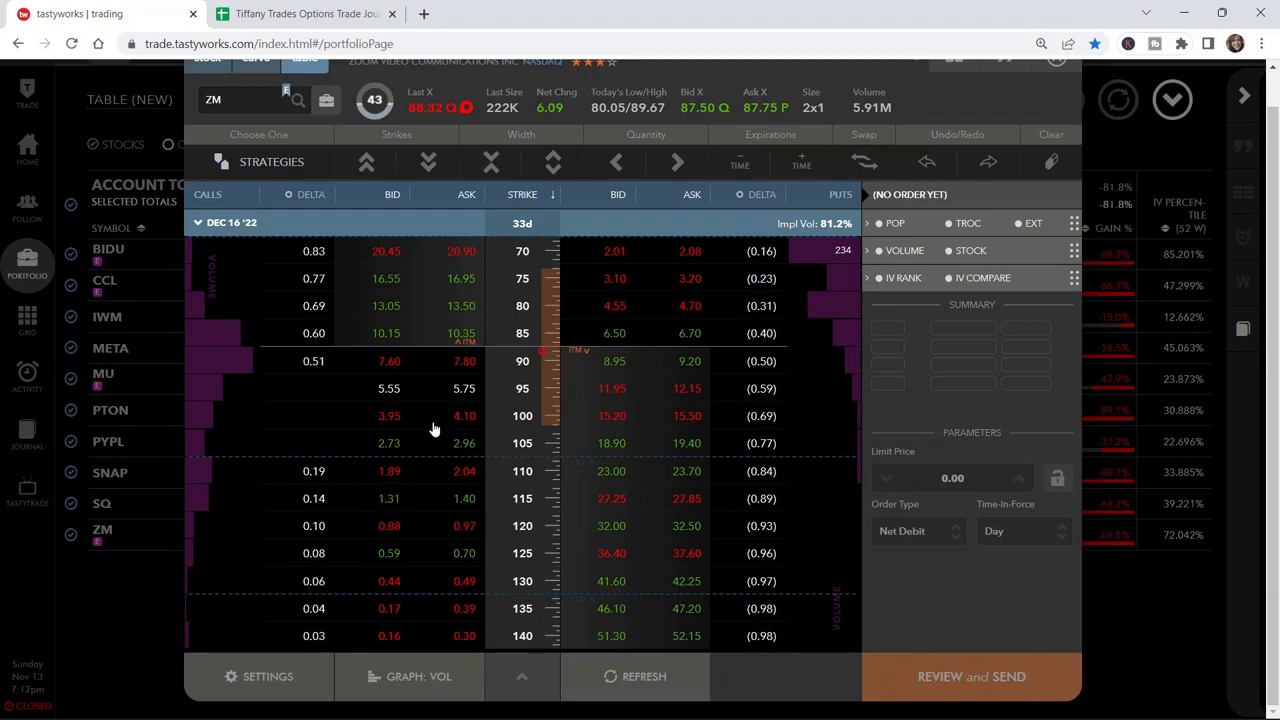
# Draft a sale of one ZM DEC 16 110 call in tastyworks to read its limit price
pyautogui.click(300, 14)
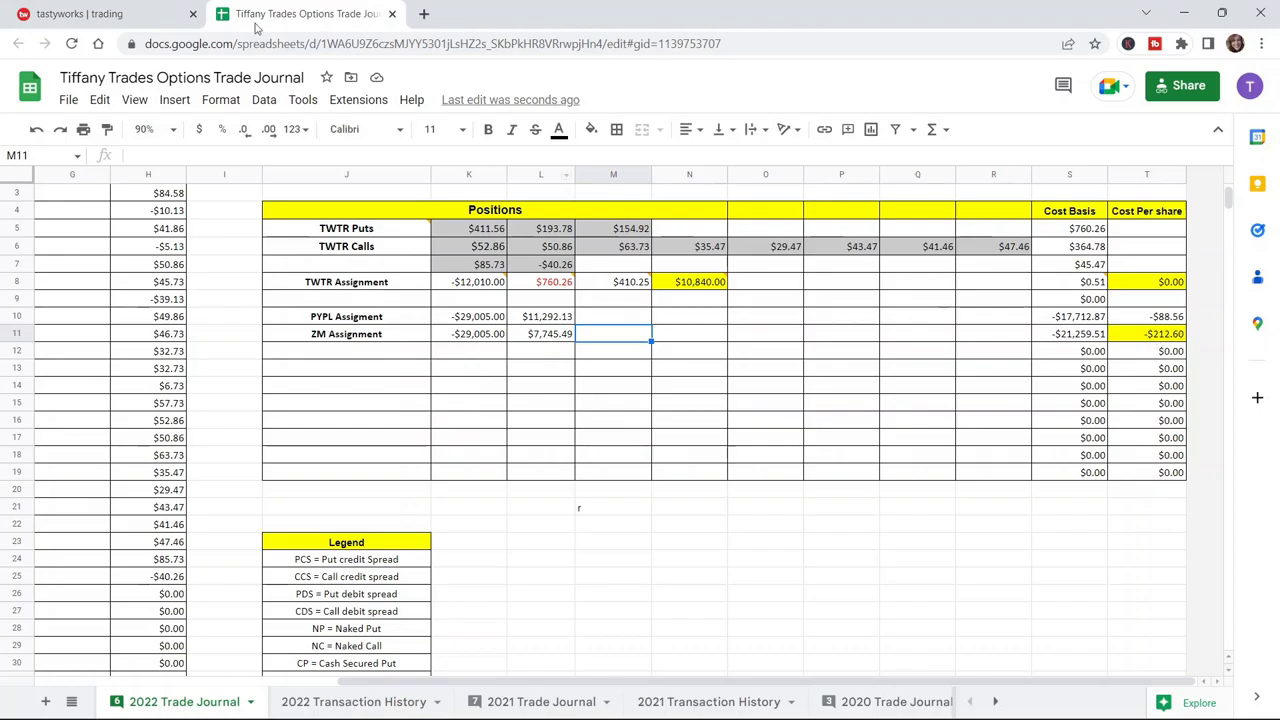
pyautogui.click(104, 13)
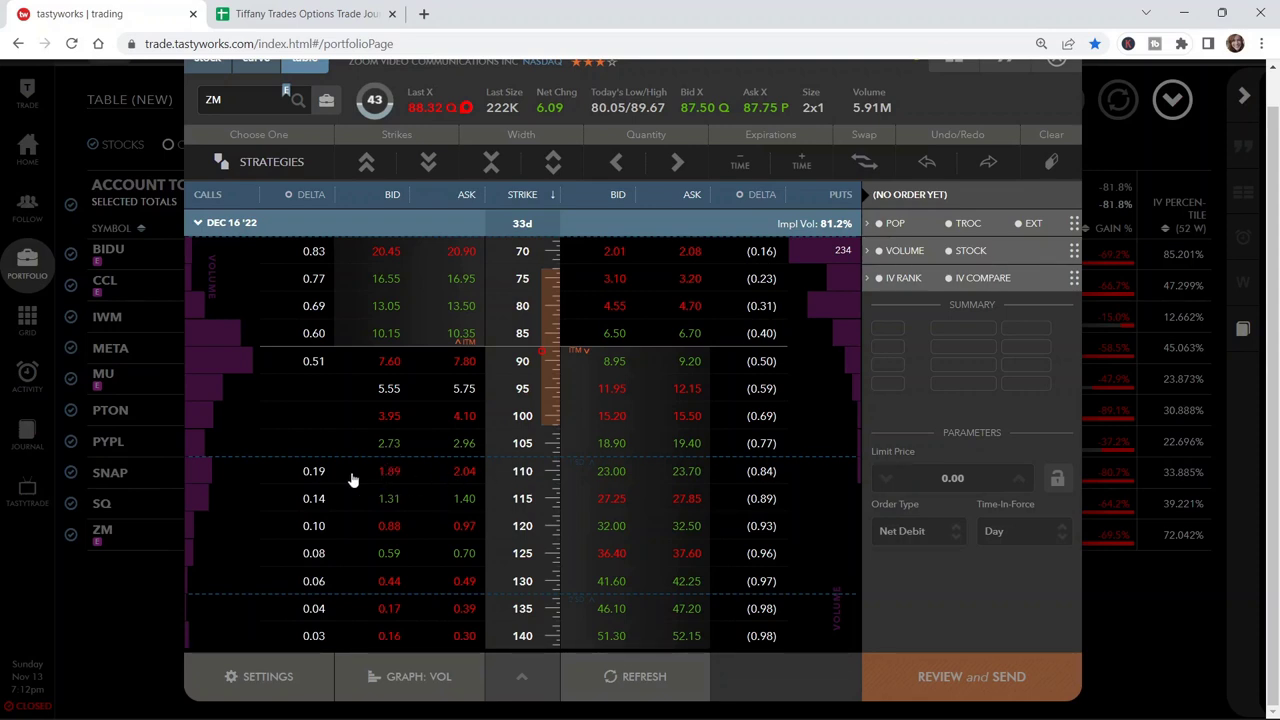
pyautogui.click(392, 473)
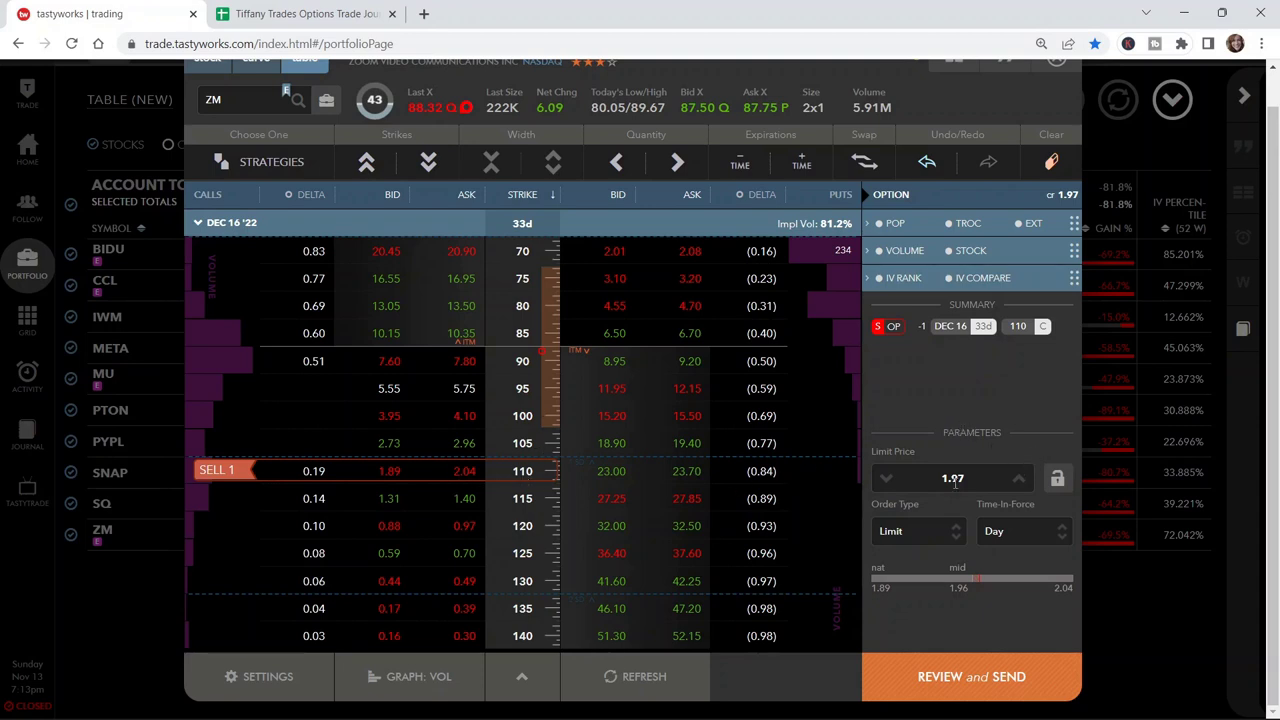
# Return to the trade journal and enter 197 in cell M11 of the ZM Assignment row, rechecking the drafted call and re-entering the amount
pyautogui.click(305, 13)
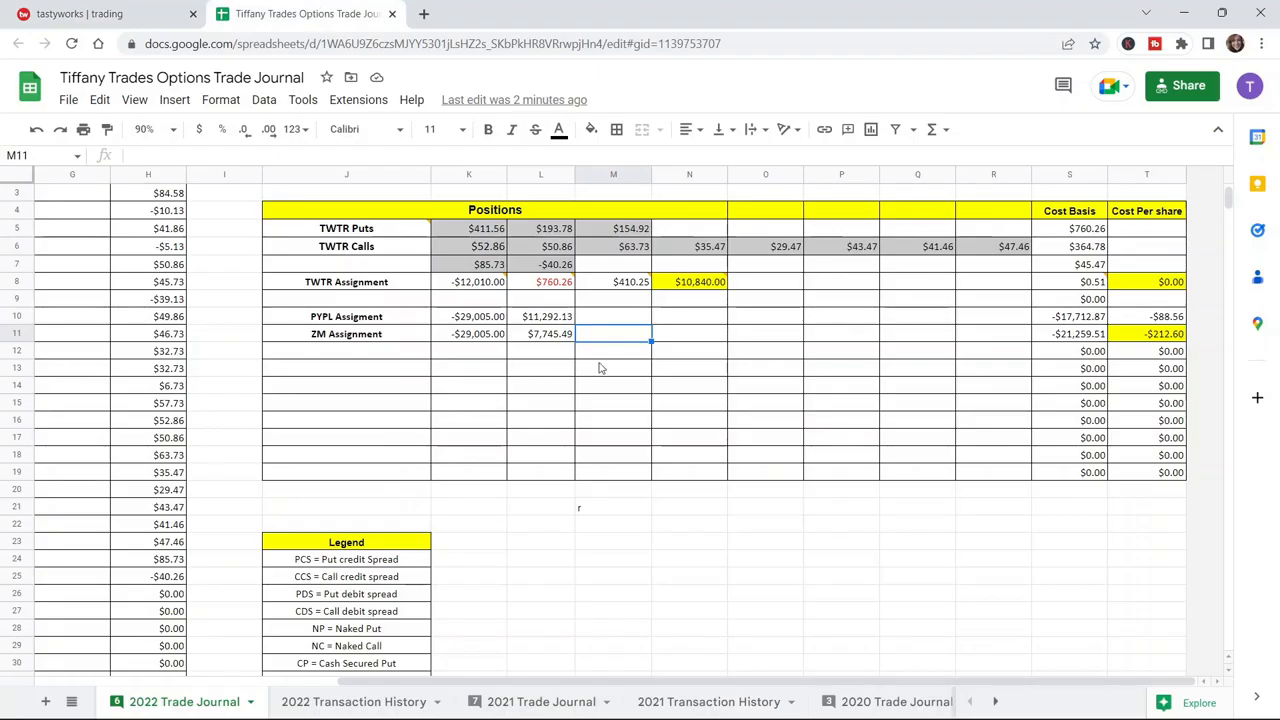
pyautogui.write('197')
pyautogui.press('Return')
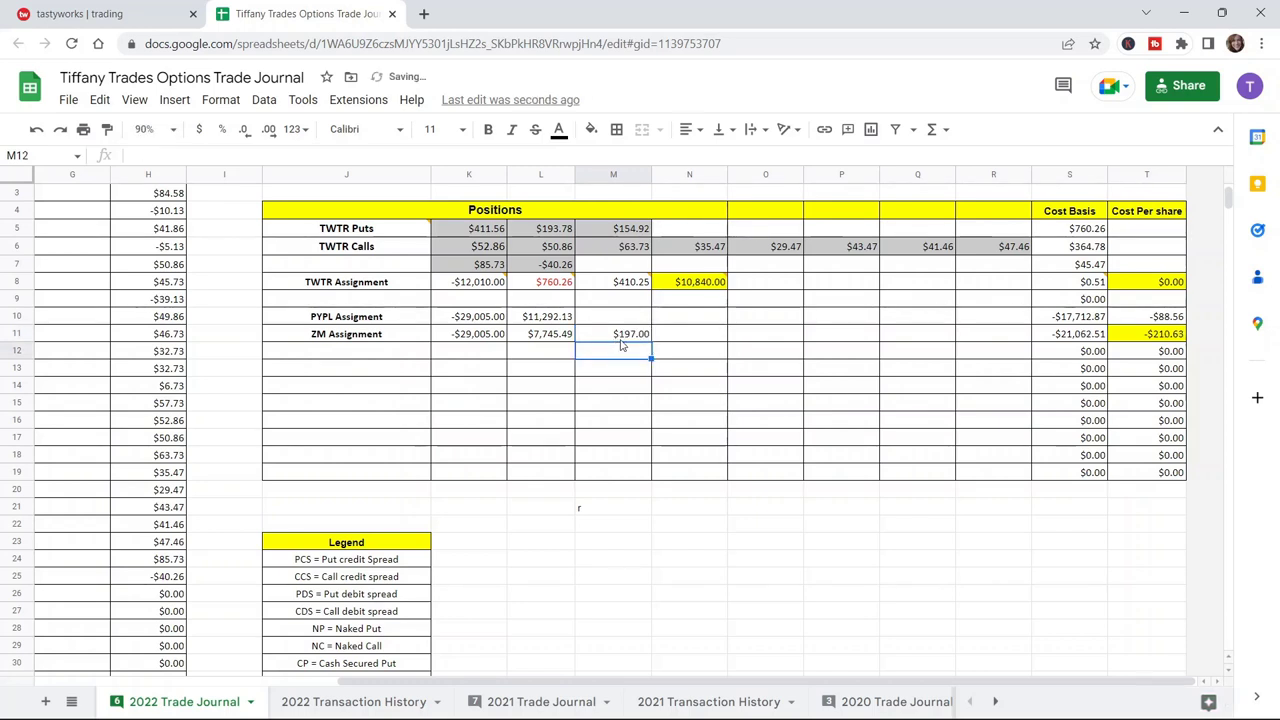
pyautogui.click(141, 9)
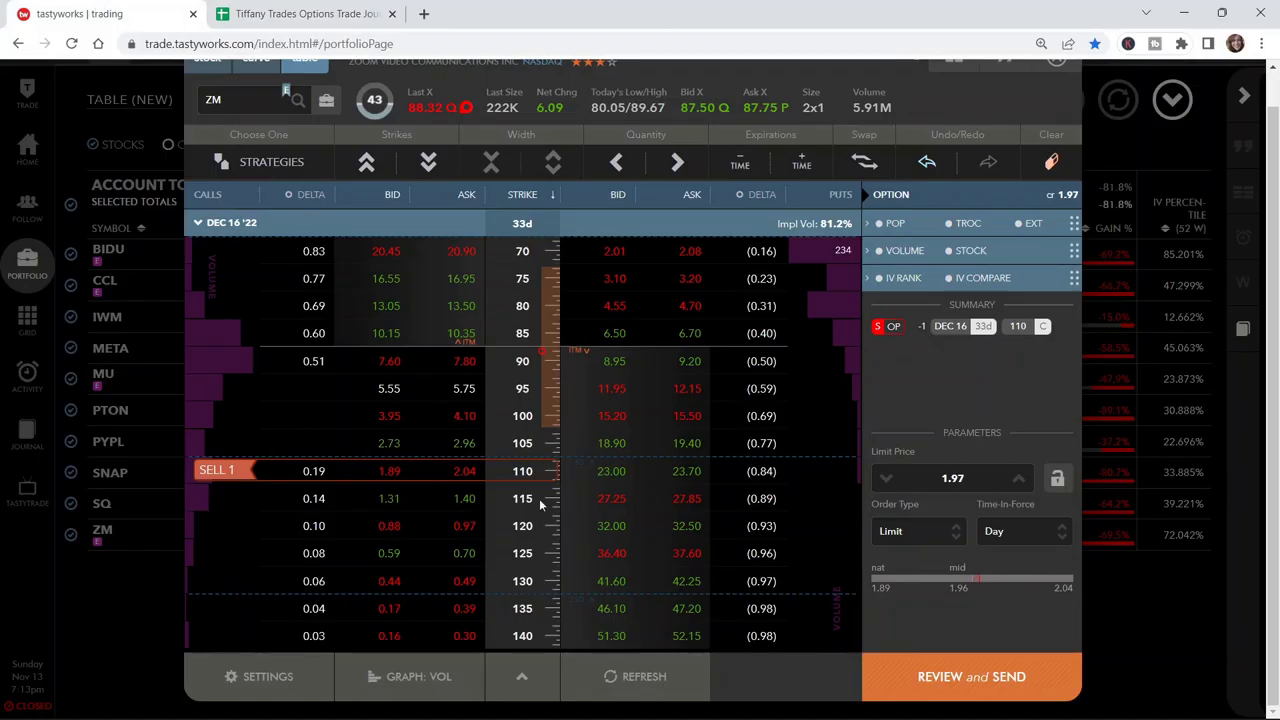
pyautogui.click(305, 13)
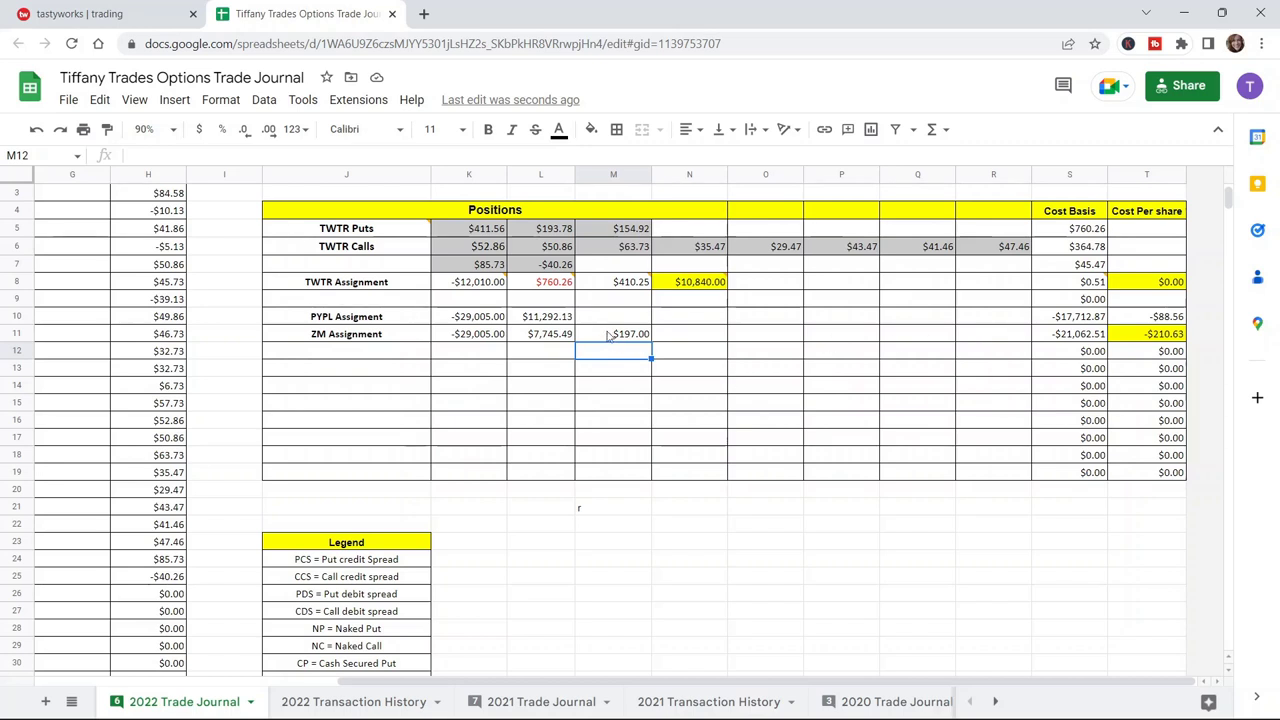
pyautogui.click(614, 334)
pyautogui.press('Delete')
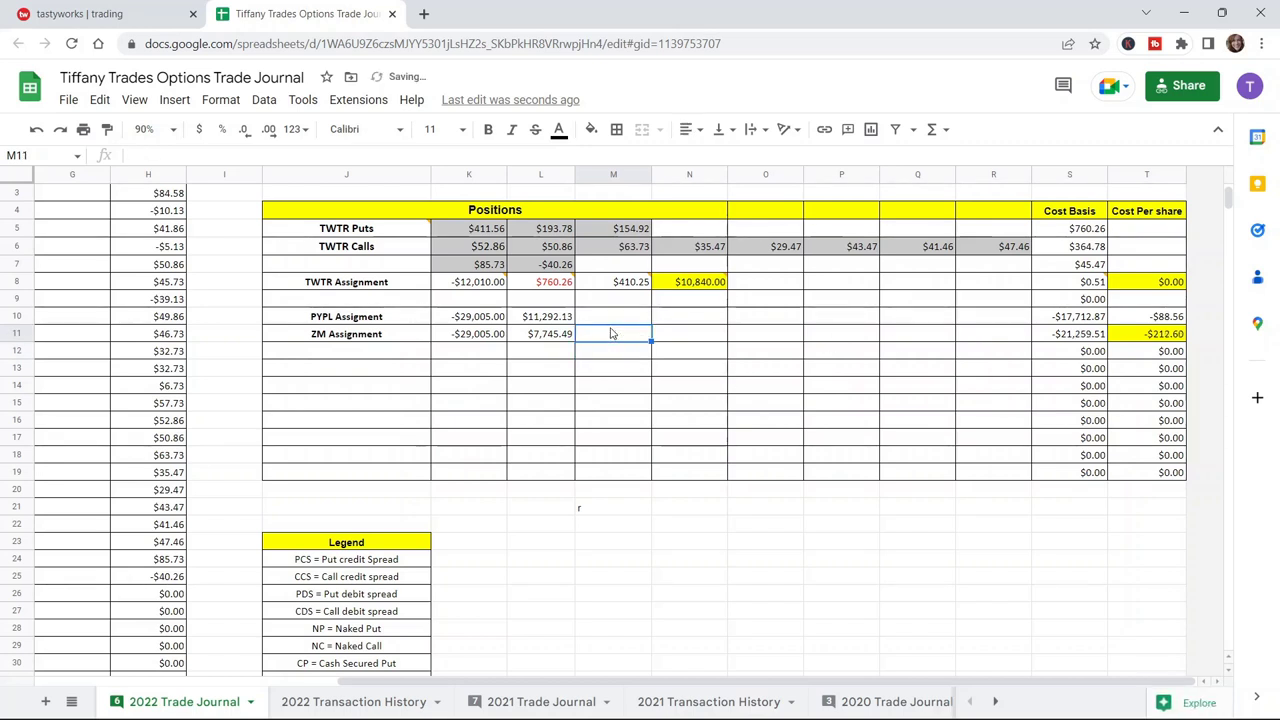
pyautogui.write('197')
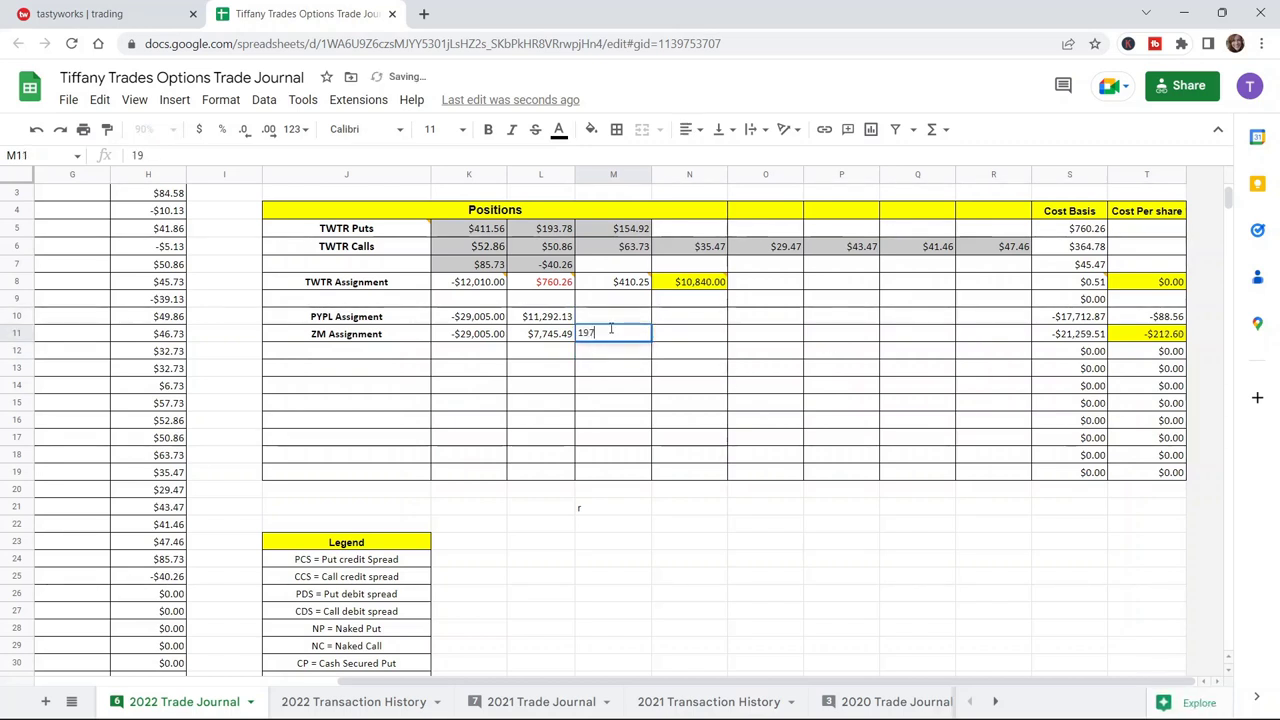
pyautogui.press('Return')
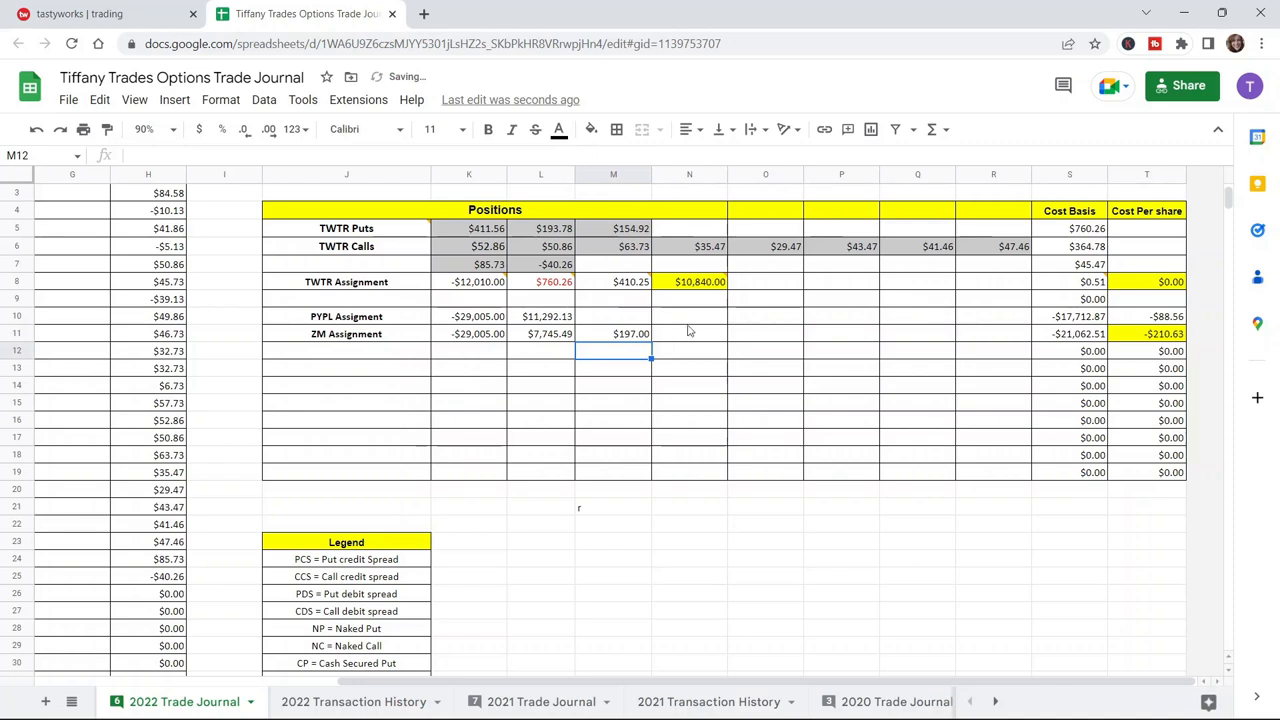
# Enter 156 as another example call premium in cell N11 of the ZM Assignment row
pyautogui.click(686, 318)
pyautogui.click(678, 340)
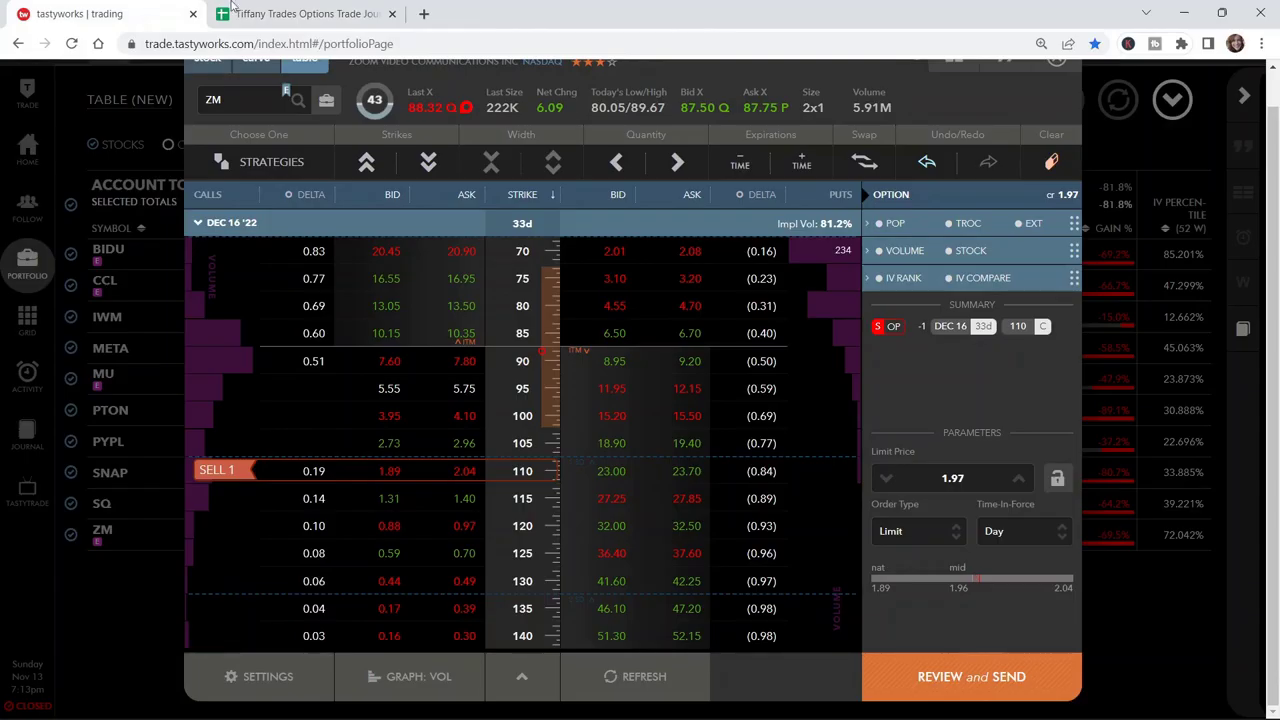
pyautogui.click(80, 13)
pyautogui.click(272, 14)
pyautogui.click(672, 340)
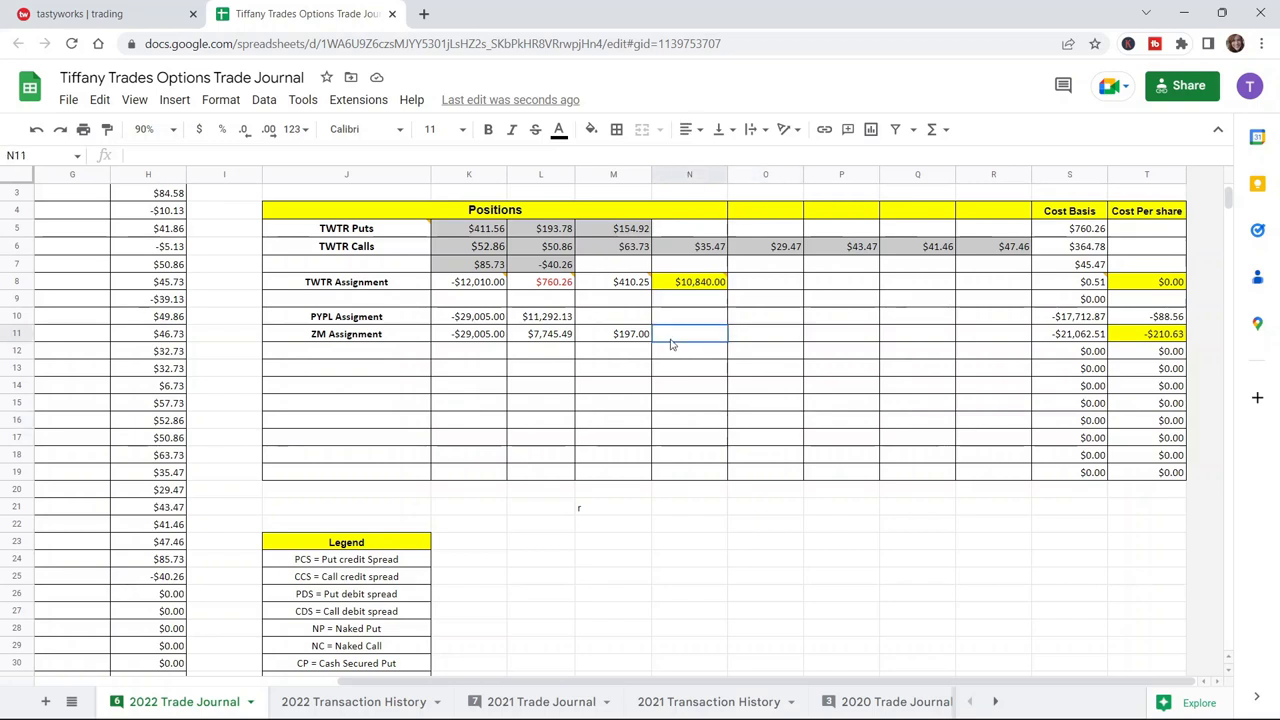
pyautogui.write('156')
pyautogui.press('Return')
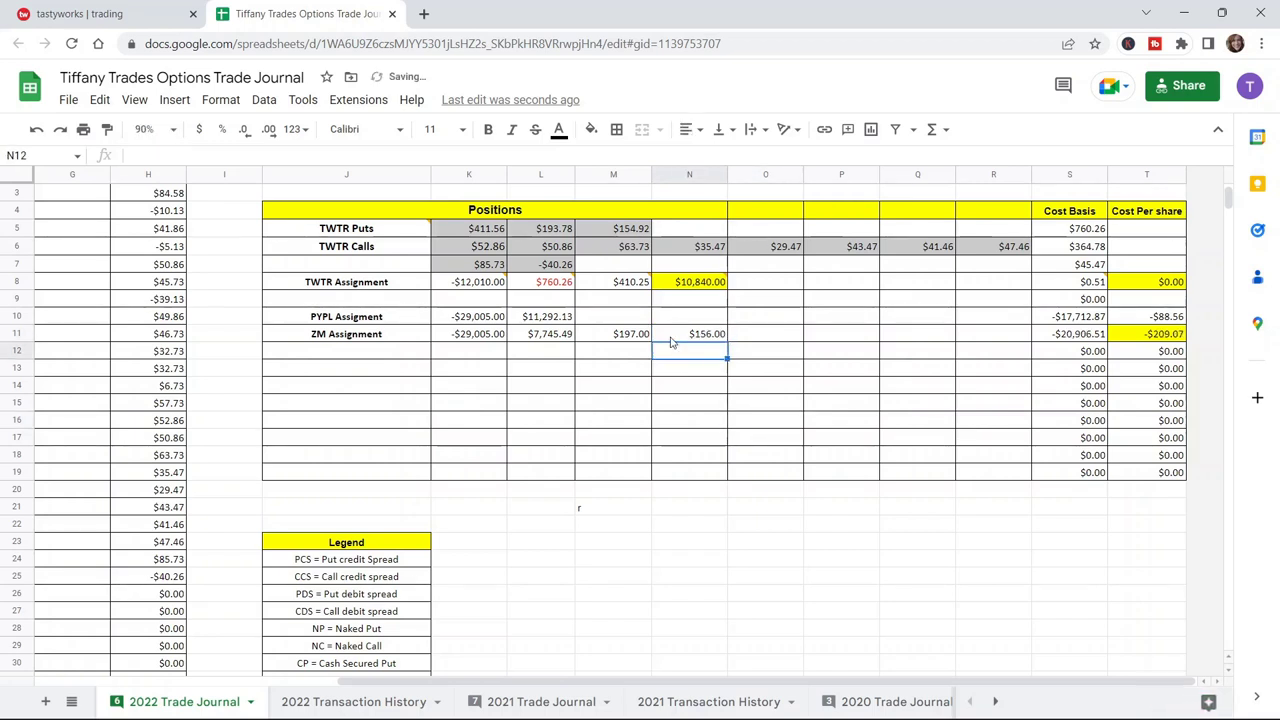
# Enter 125 as a further example premium in cell O11 of the ZM Assignment row
pyautogui.press('Up')
pyautogui.press('Right')
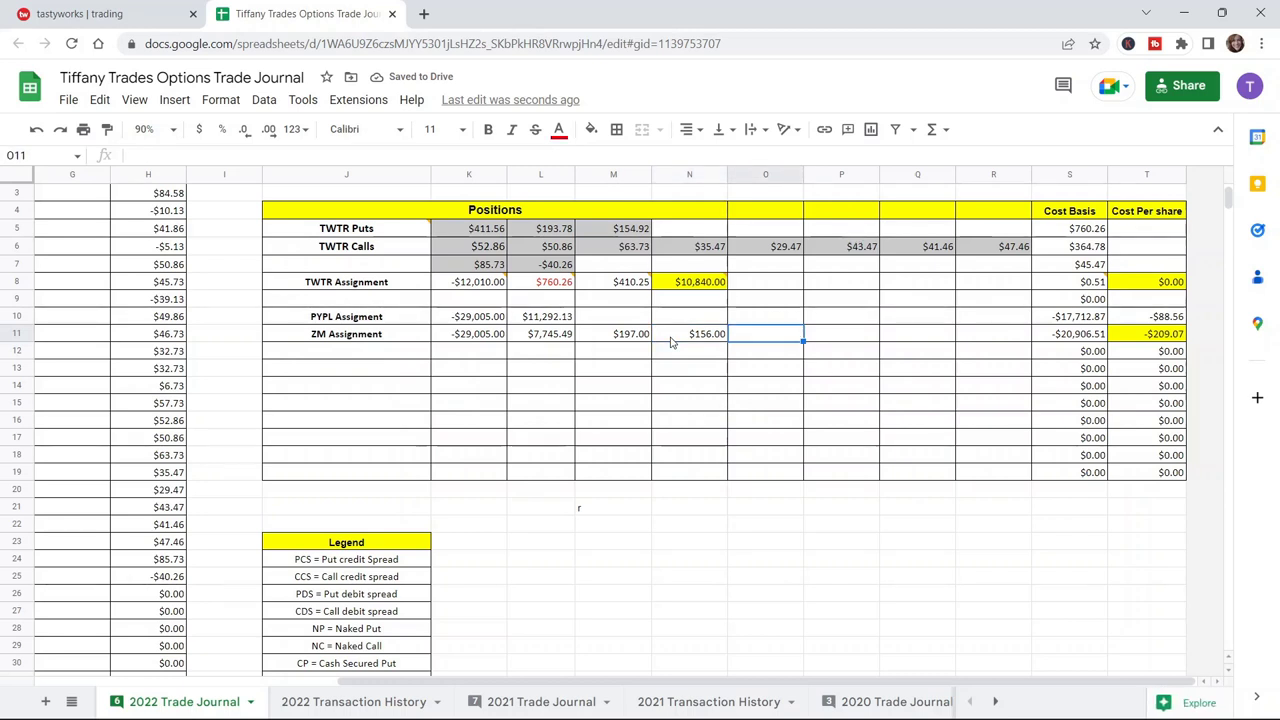
pyautogui.write('125')
pyautogui.press('Return')
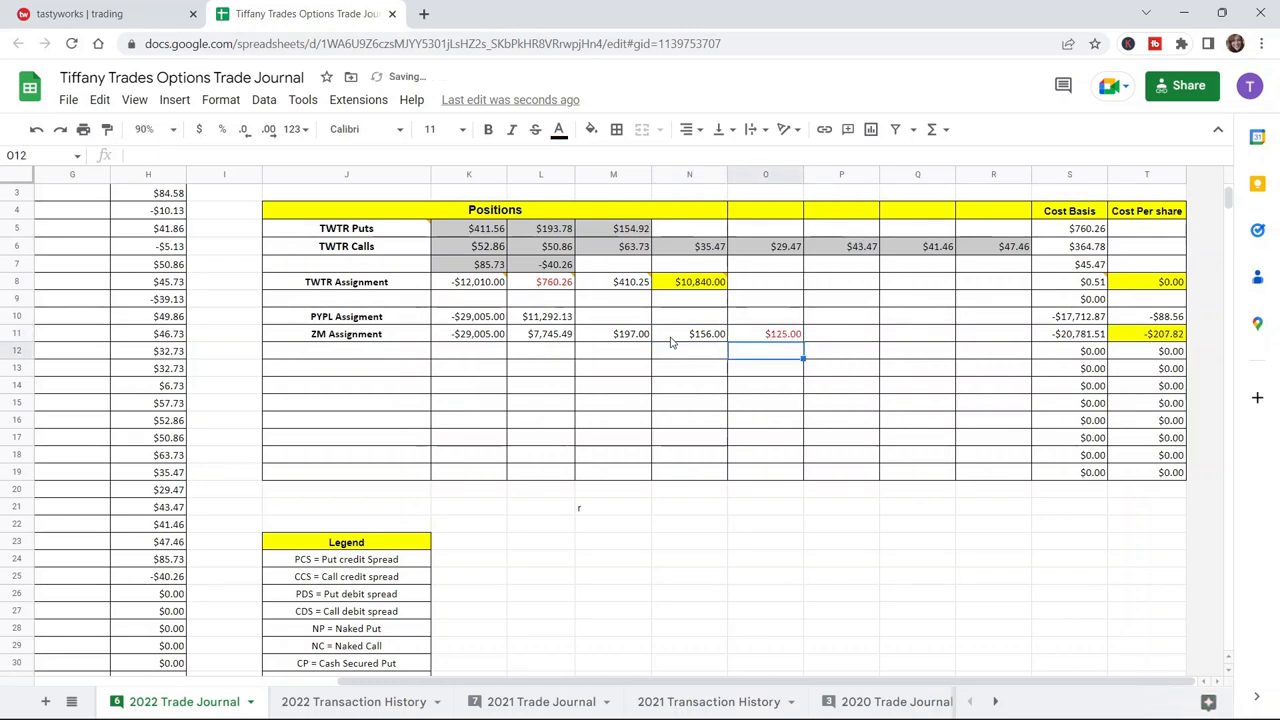
pyautogui.press('Up')
pyautogui.press('Left')
pyautogui.press('Left')
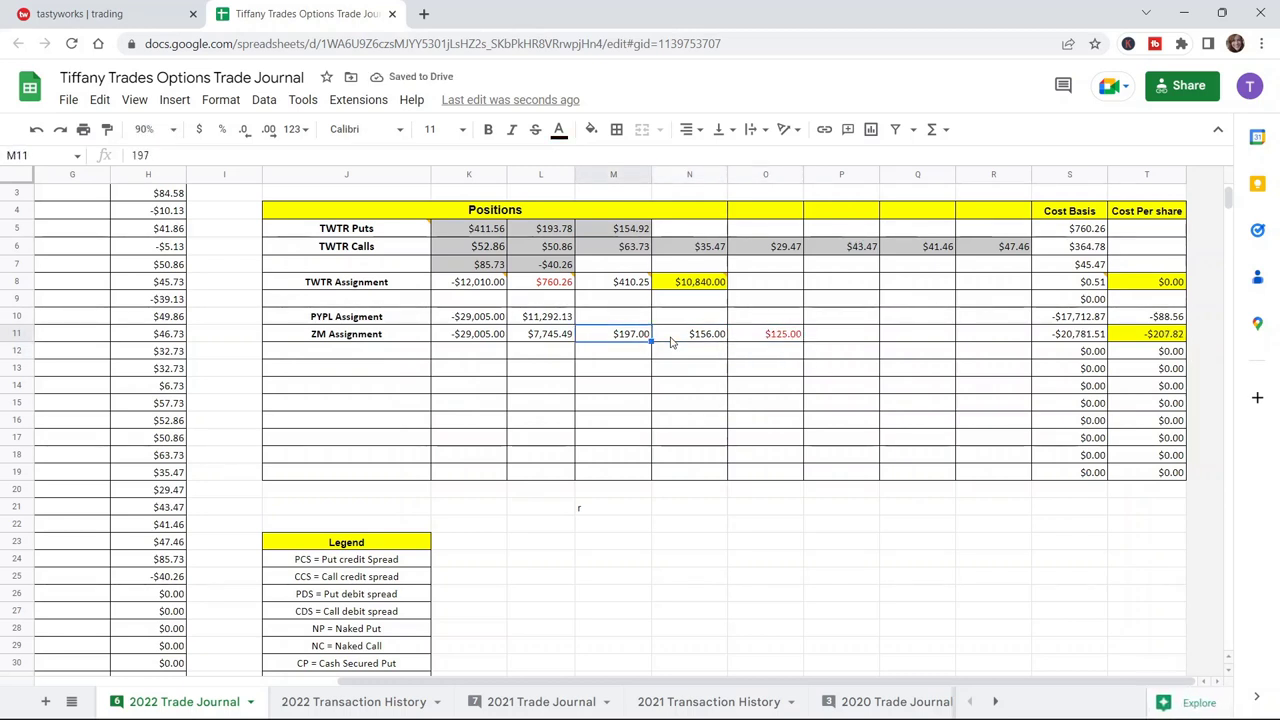
pyautogui.press('Right')
pyautogui.press('Right')
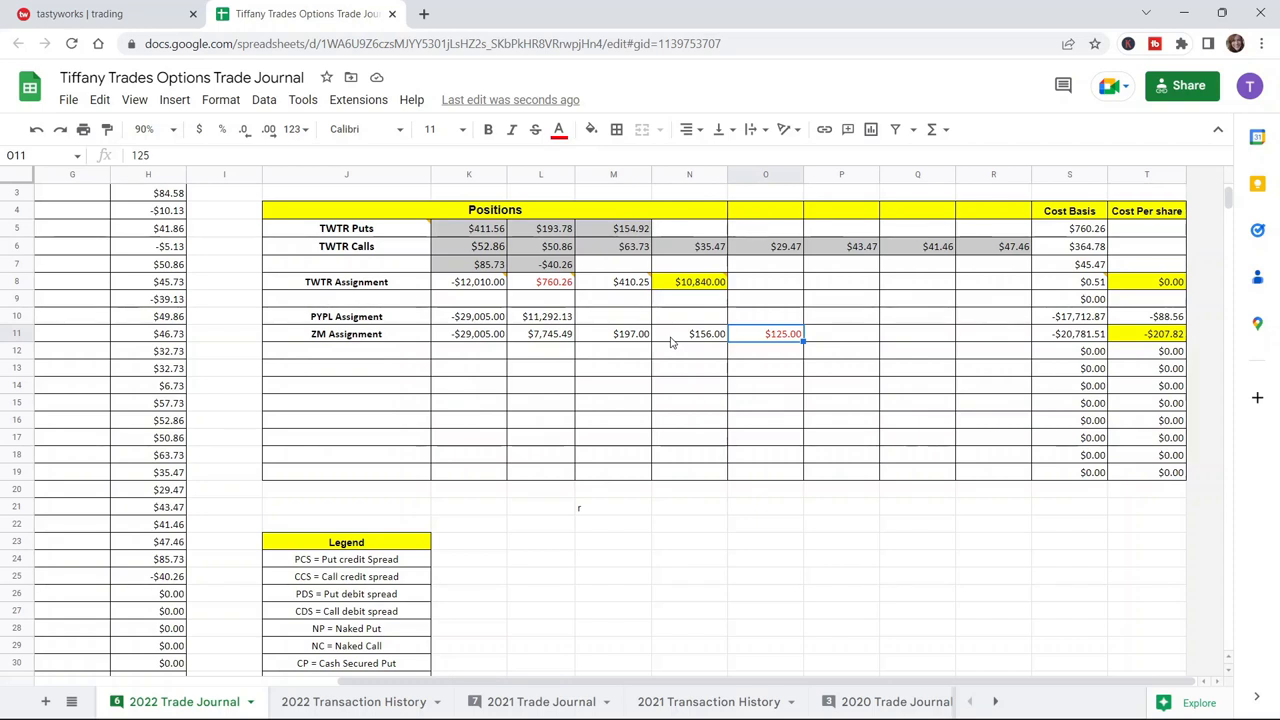
pyautogui.press('Right')
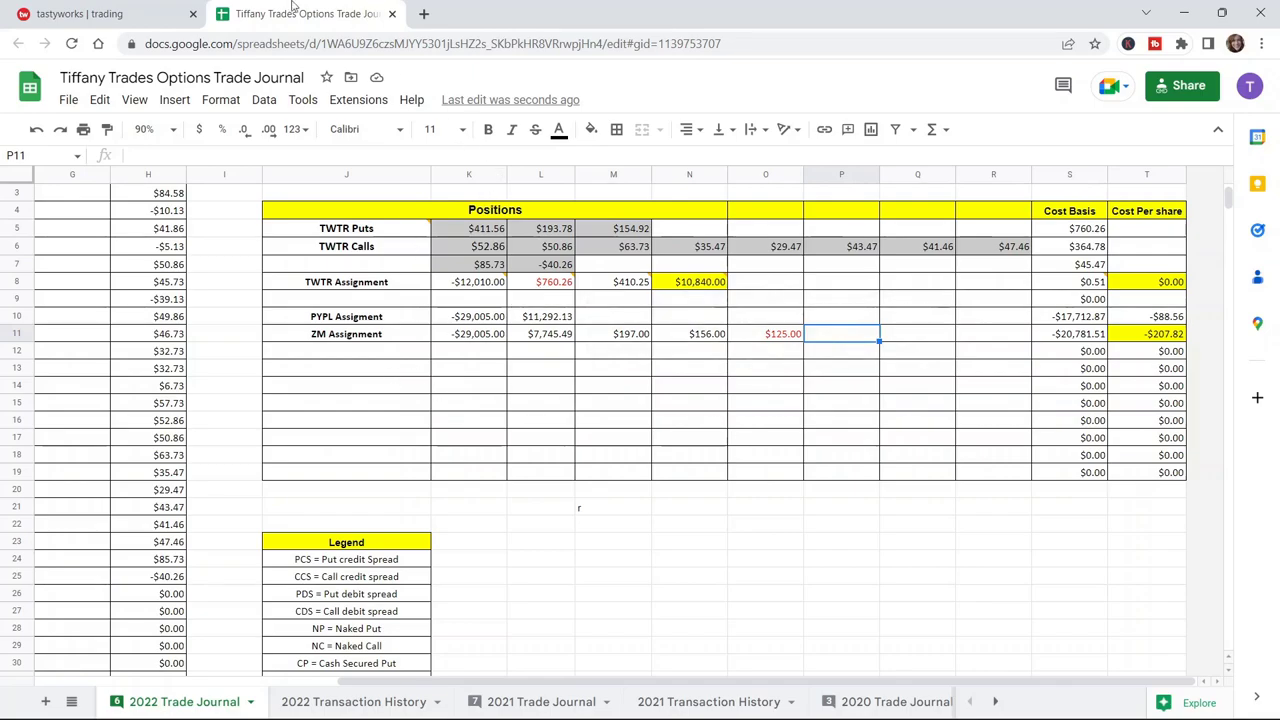
# Switch to tastyworks, close the ZM option chain, and filter the transaction history by the symbol SQ
pyautogui.click(100, 13)
pyautogui.click(1057, 60)
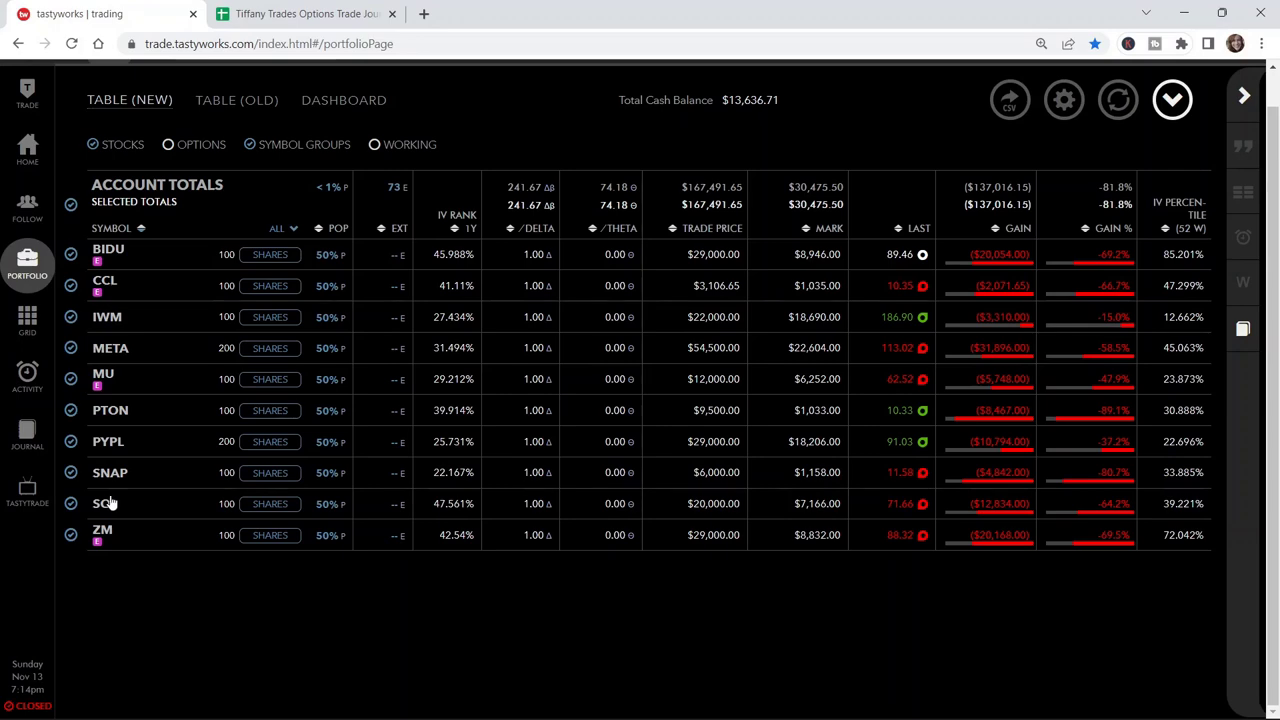
pyautogui.click(32, 372)
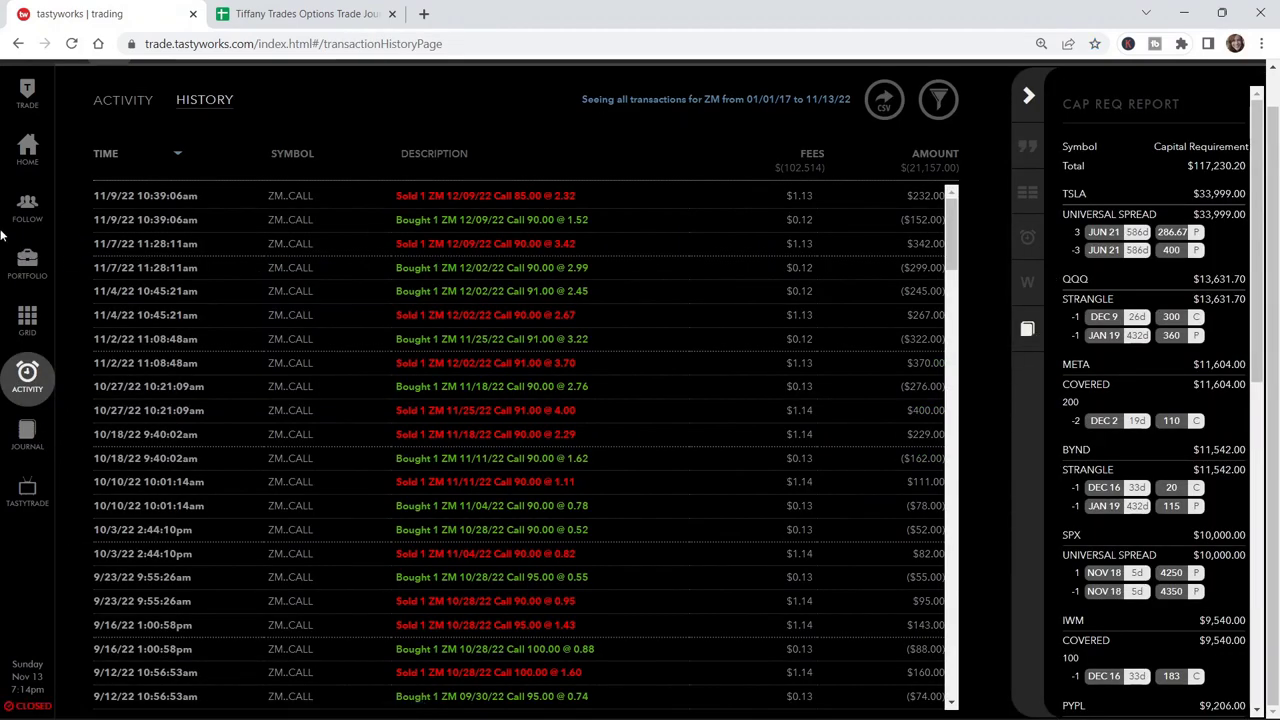
pyautogui.click(1027, 96)
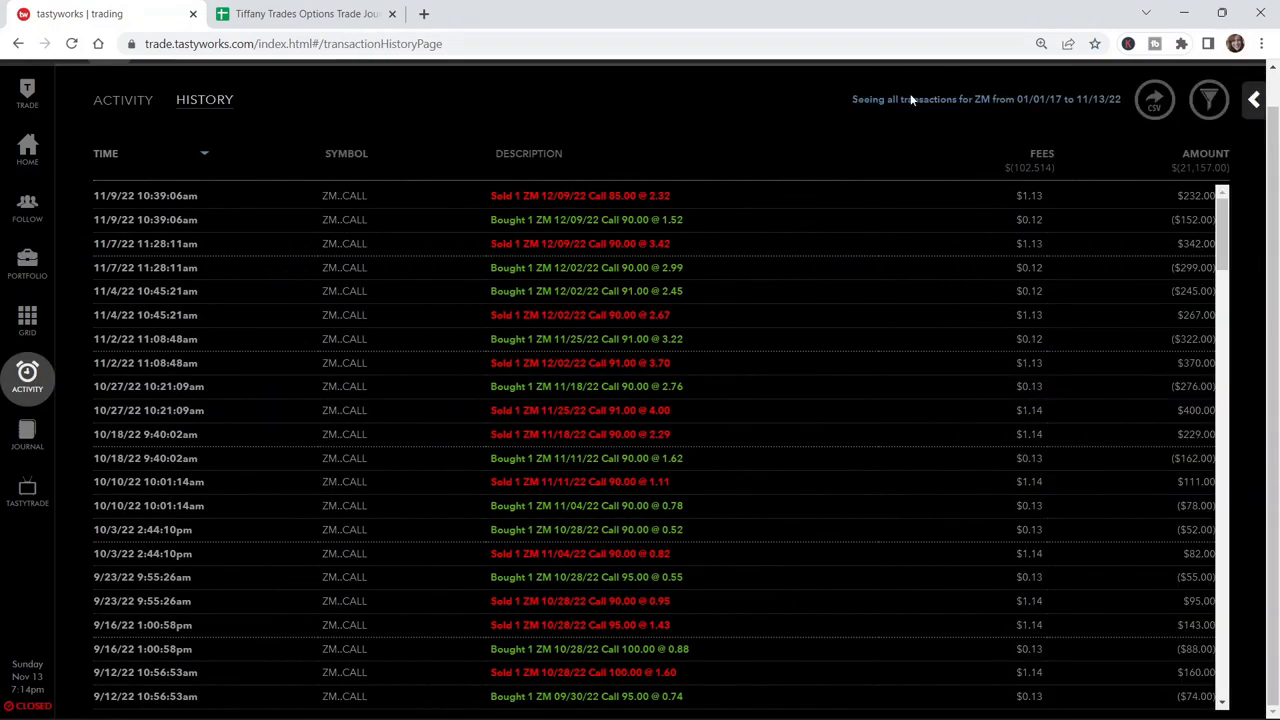
pyautogui.click(1210, 100)
pyautogui.doubleClick(1036, 321)
pyautogui.write('SQ')
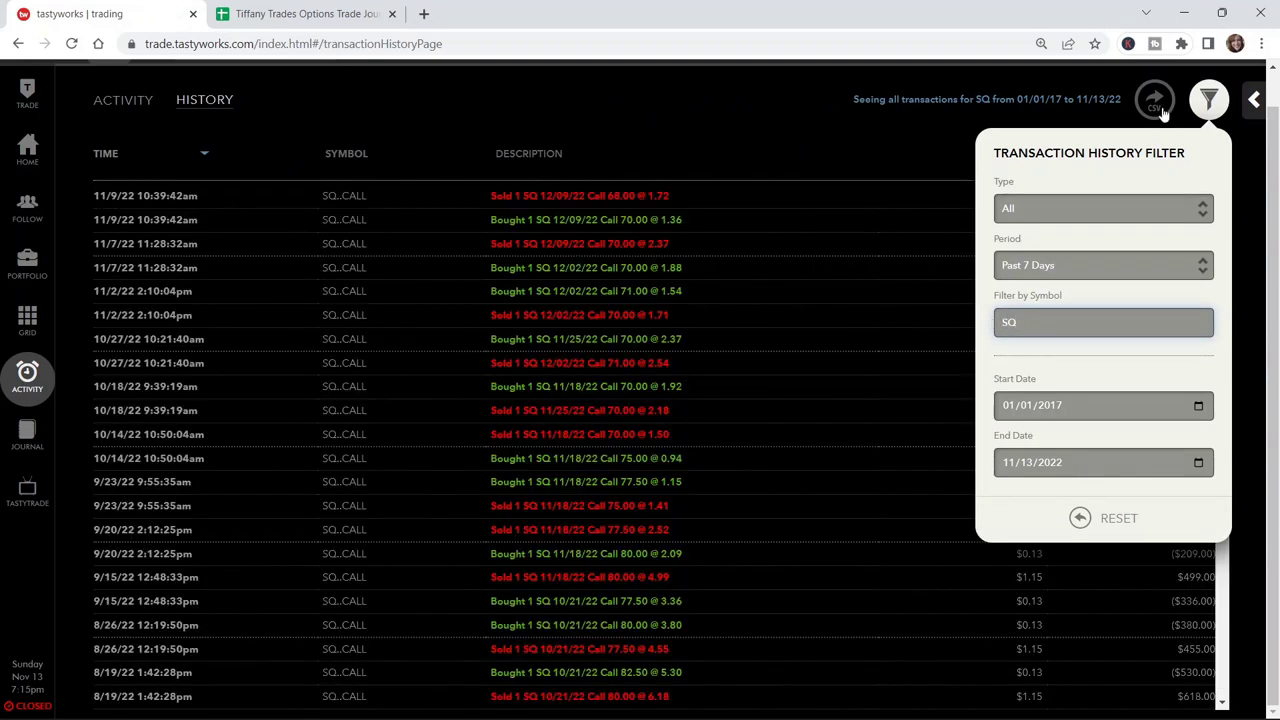
# Export the filtered SQ transaction history as a CSV, open it in Excel, and inspect the oldest entries in rows 166 and 167
pyautogui.click(1158, 108)
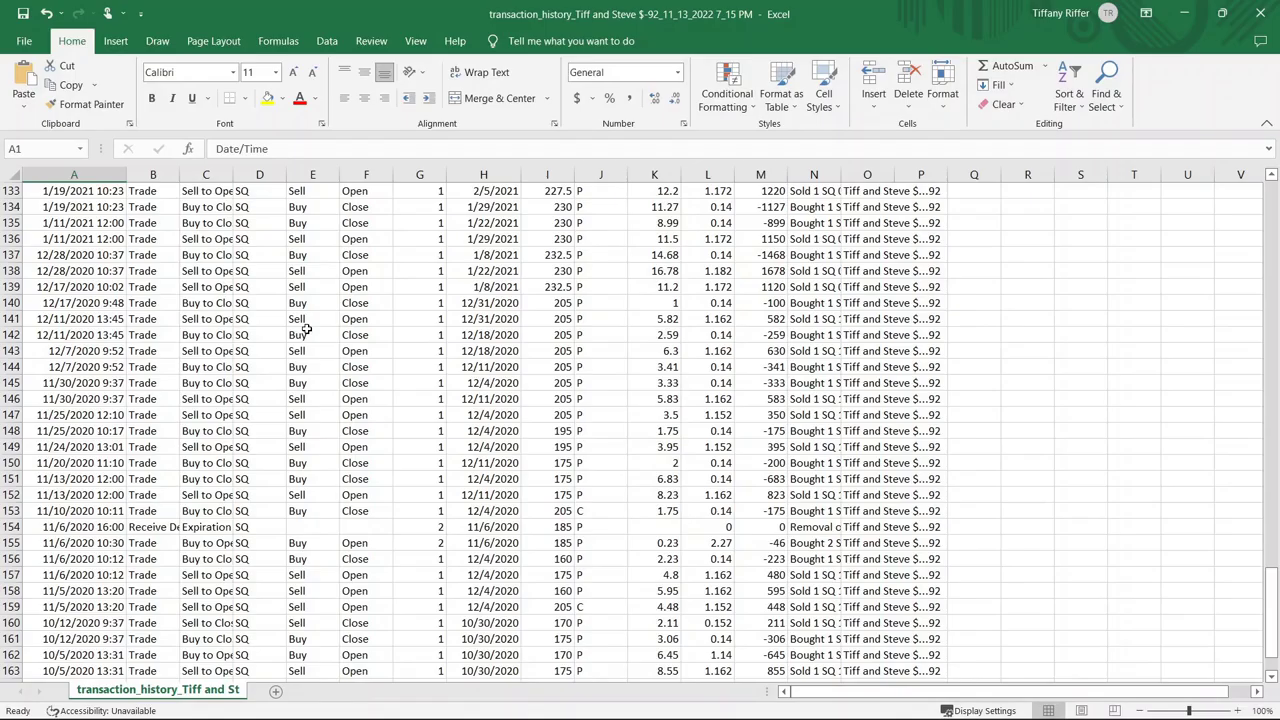
pyautogui.scroll(-5, 307, 329)
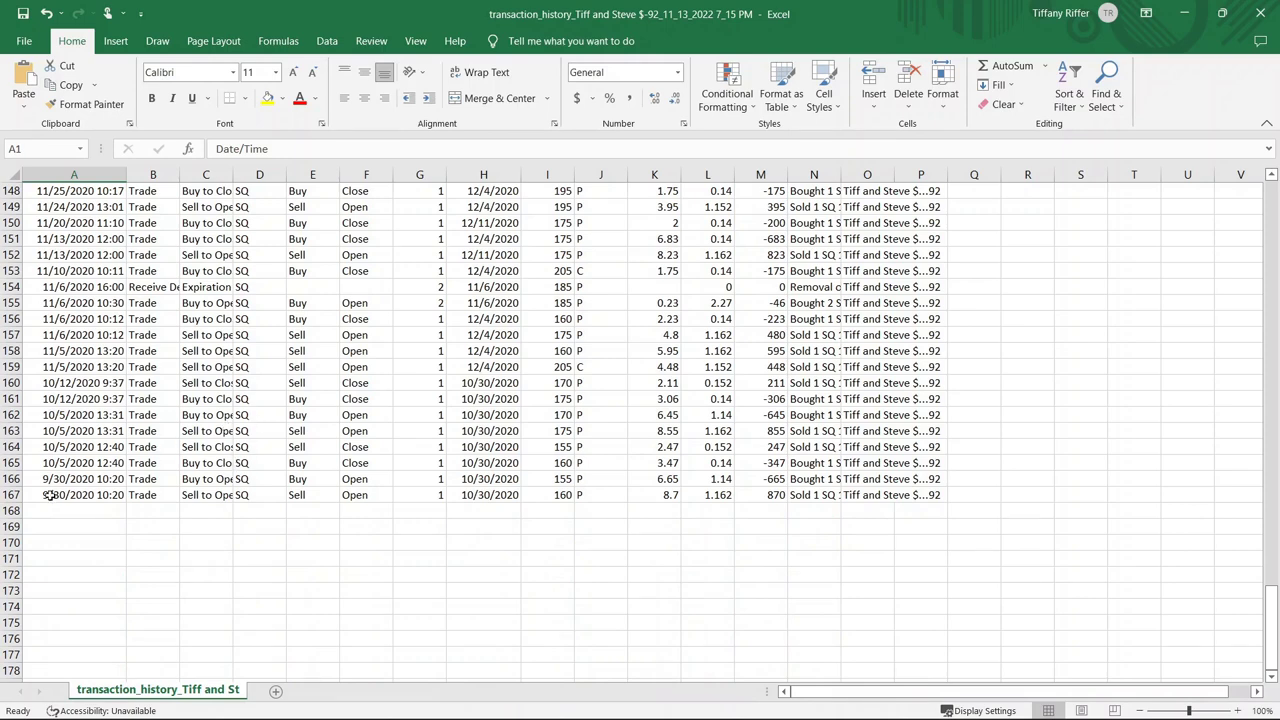
pyautogui.moveTo(50, 496); pyautogui.dragTo(49, 478)
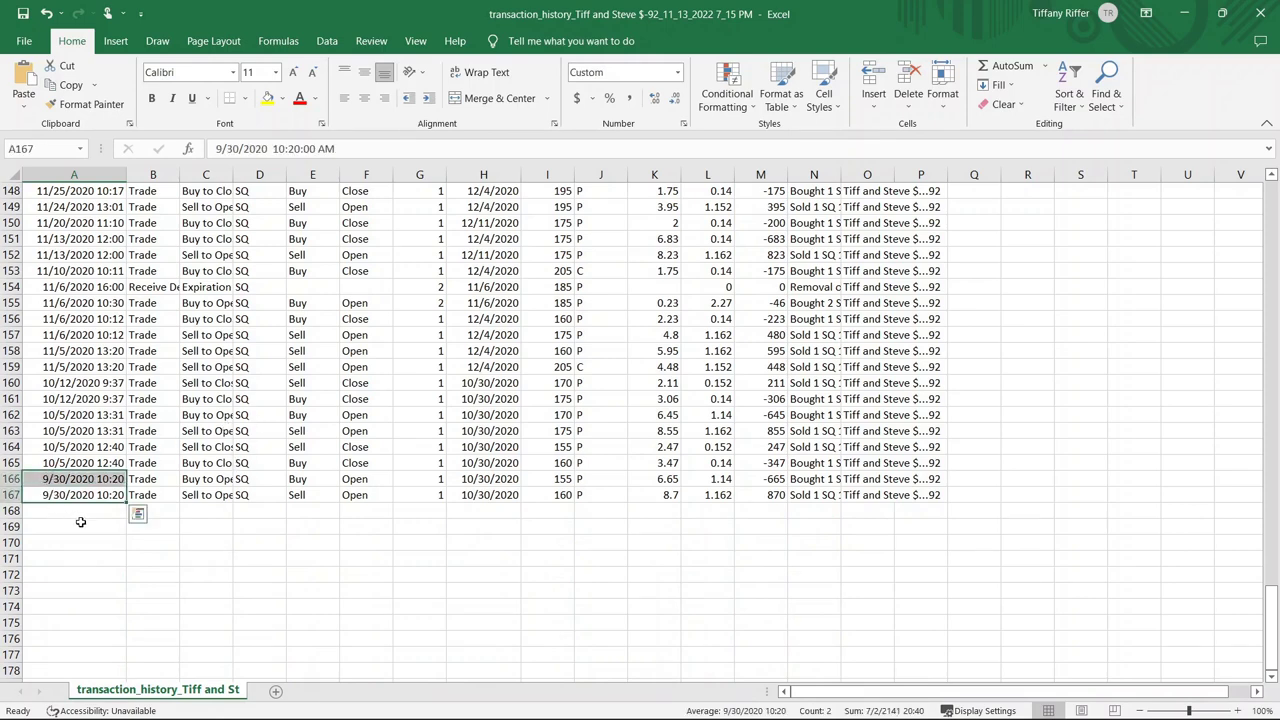
pyautogui.scroll(1, 567, 539)
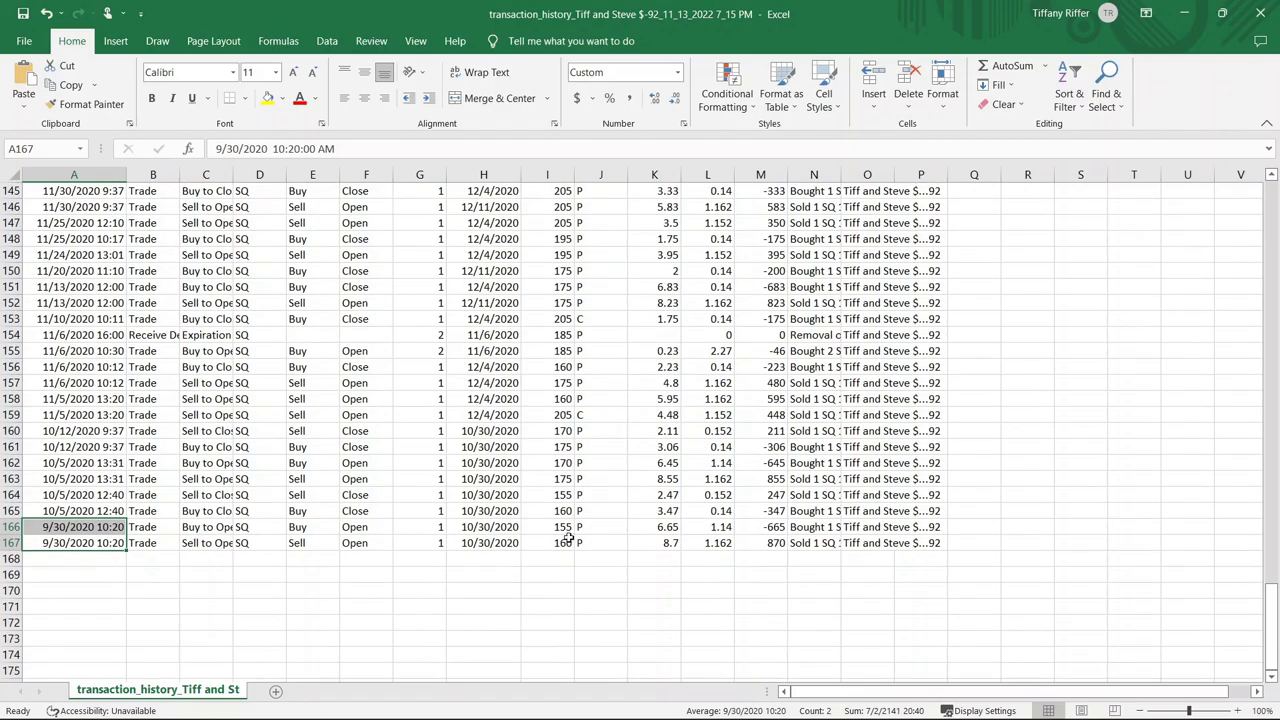
# Highlight the two SQ assignment entries dated 7/27/2022 in rows 28 and 29, columns A to N, in yellow
pyautogui.scroll(5, 567, 539)
pyautogui.scroll(1, 581, 507)
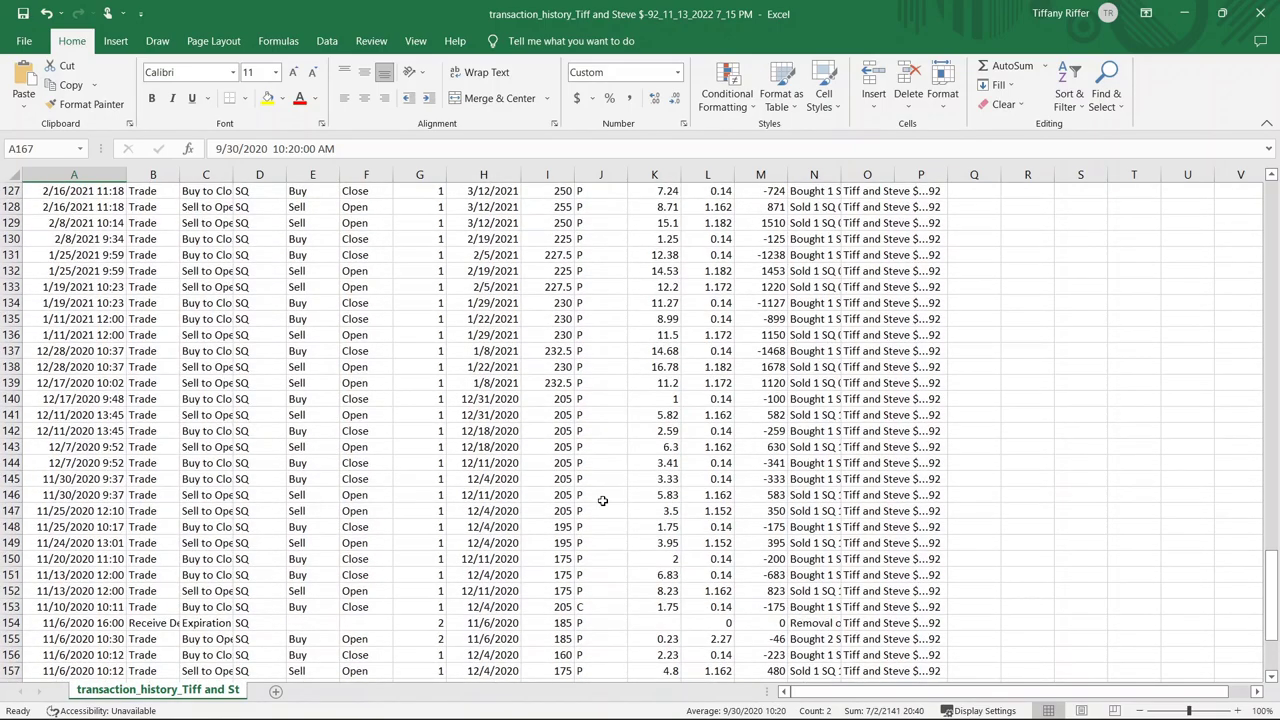
pyautogui.scroll(6, 601, 510)
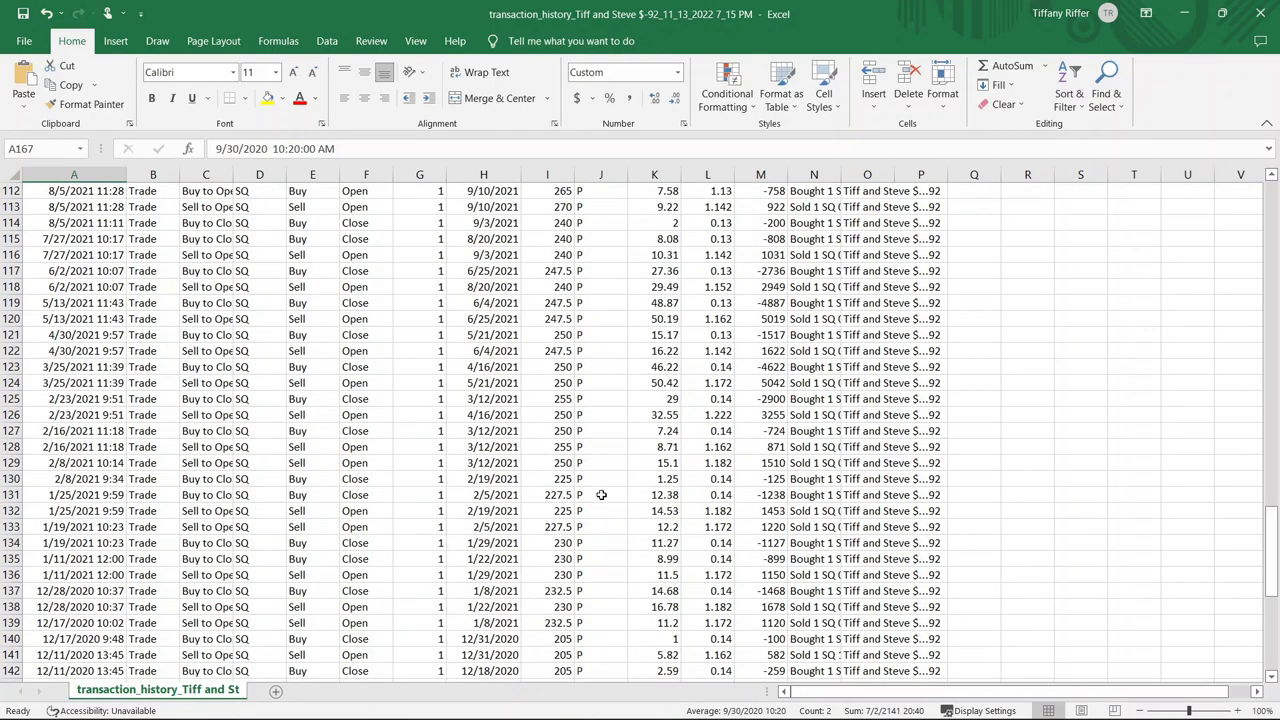
pyautogui.scroll(9, 600, 501)
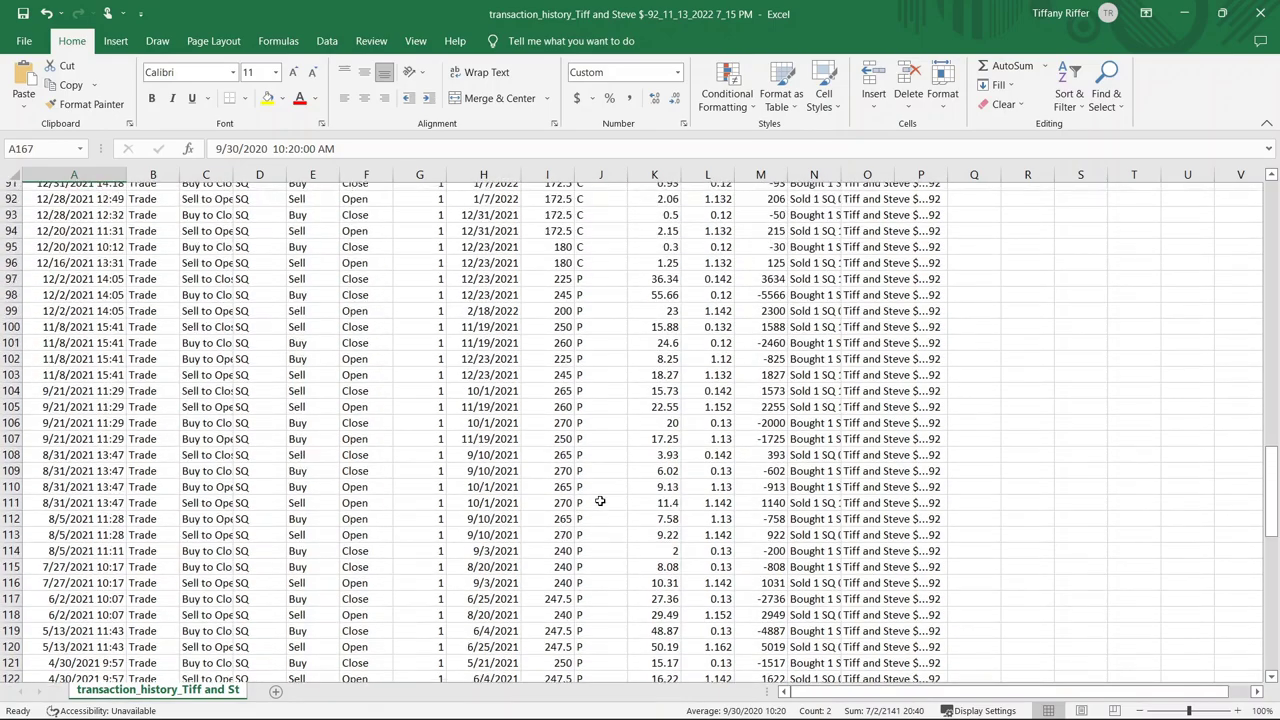
pyautogui.scroll(8, 600, 501)
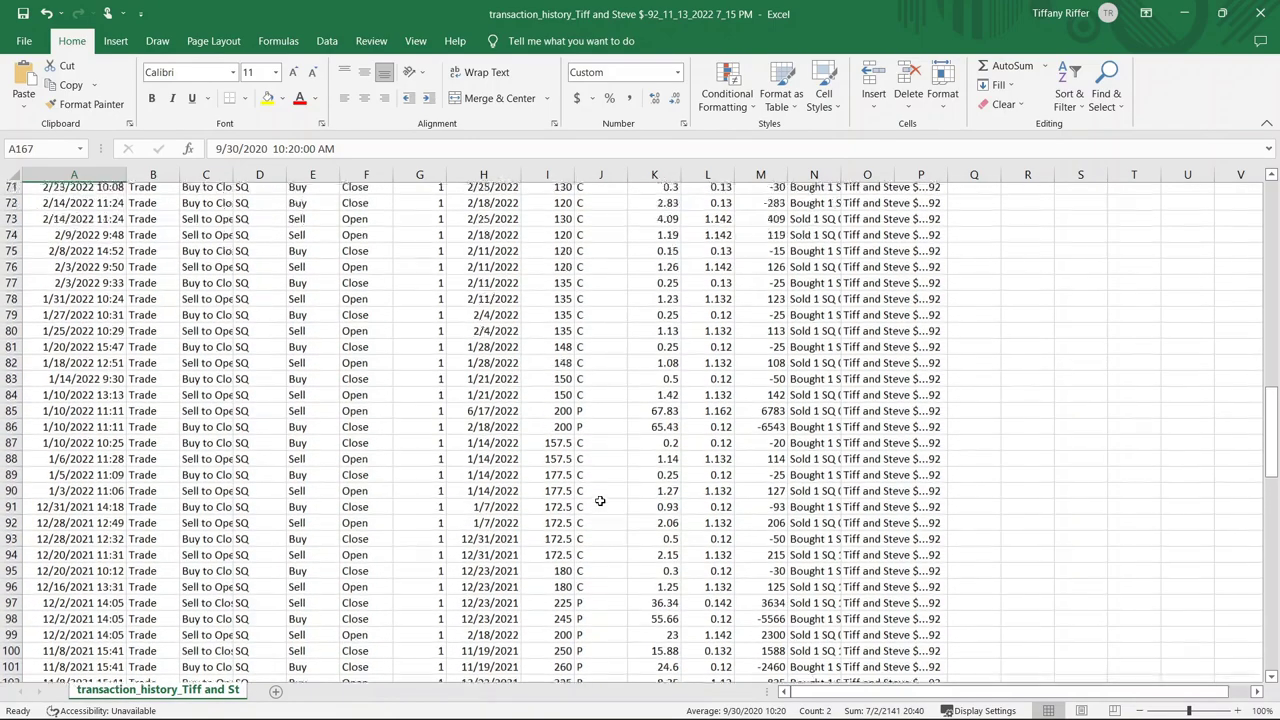
pyautogui.scroll(15, 600, 501)
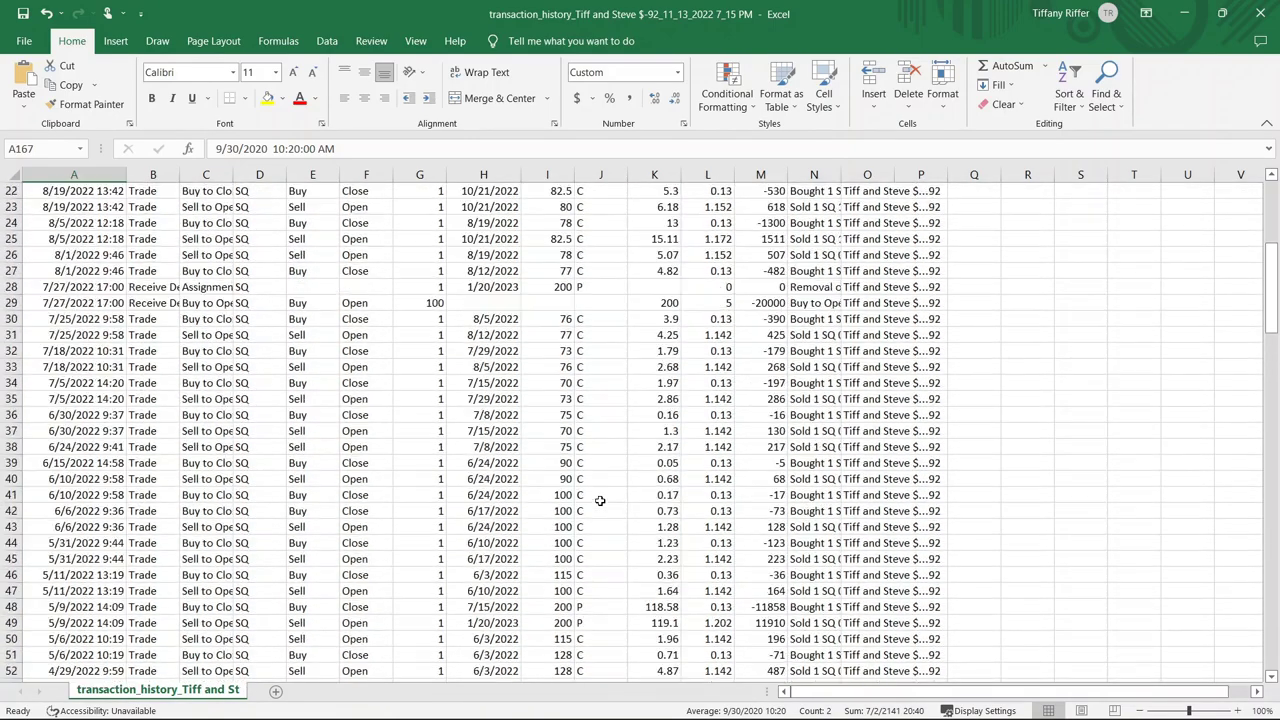
pyautogui.moveTo(60, 431); pyautogui.dragTo(830, 447)
pyautogui.click(268, 99)
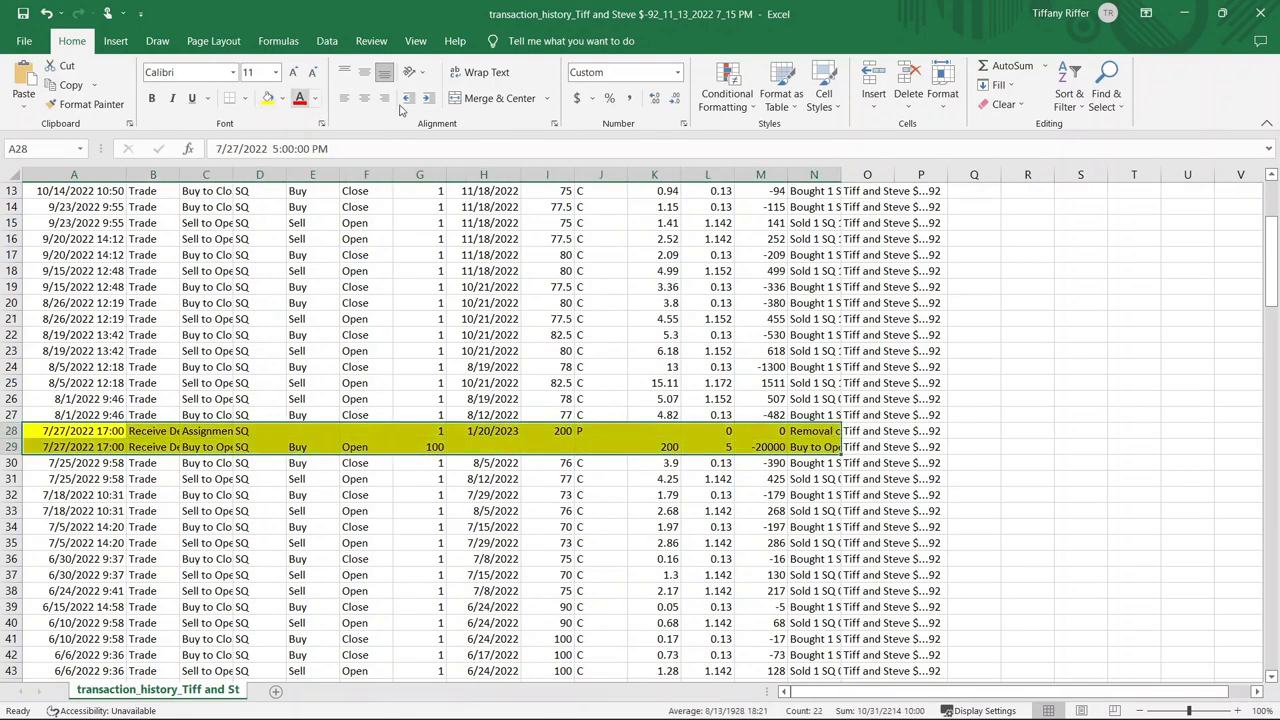
# Remove the account data in column O so the descriptions in column N can be read in full
pyautogui.click(867, 175)
pyautogui.rightClick(868, 177)
pyautogui.click(905, 359)
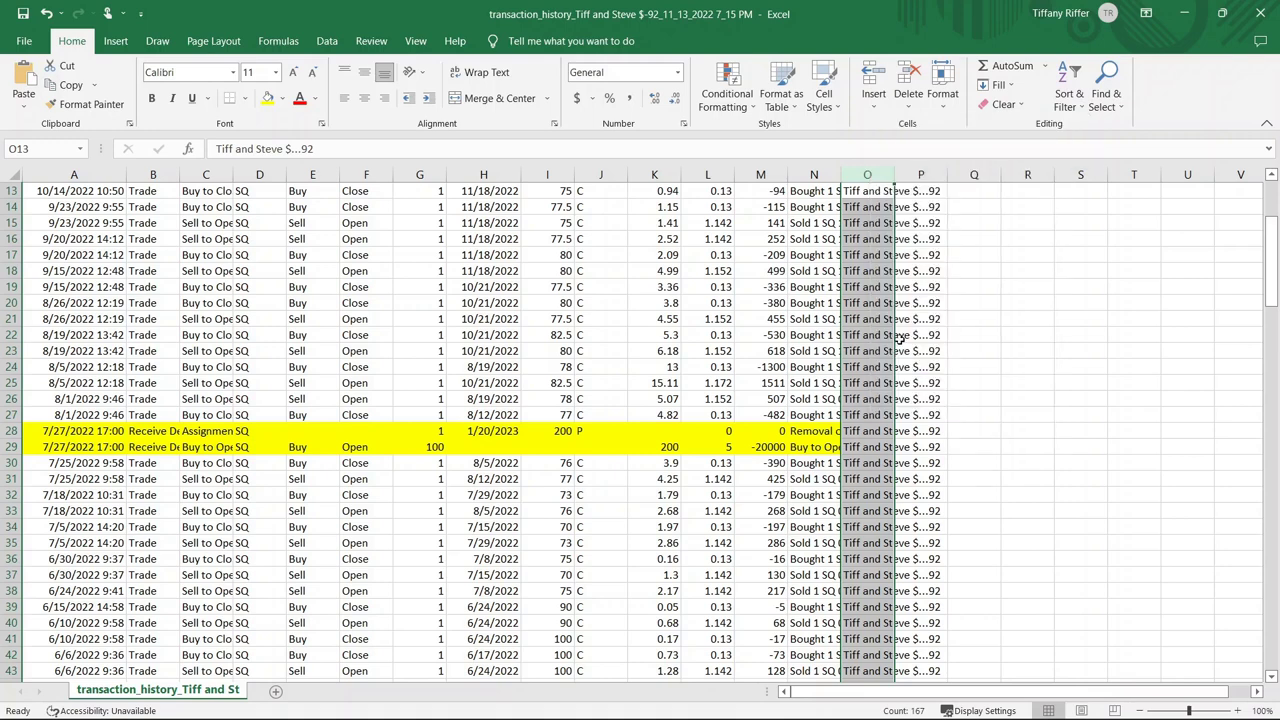
# Examine the date, expiration, share price and description of the highlighted SQ assignment rows
pyautogui.click(47, 446)
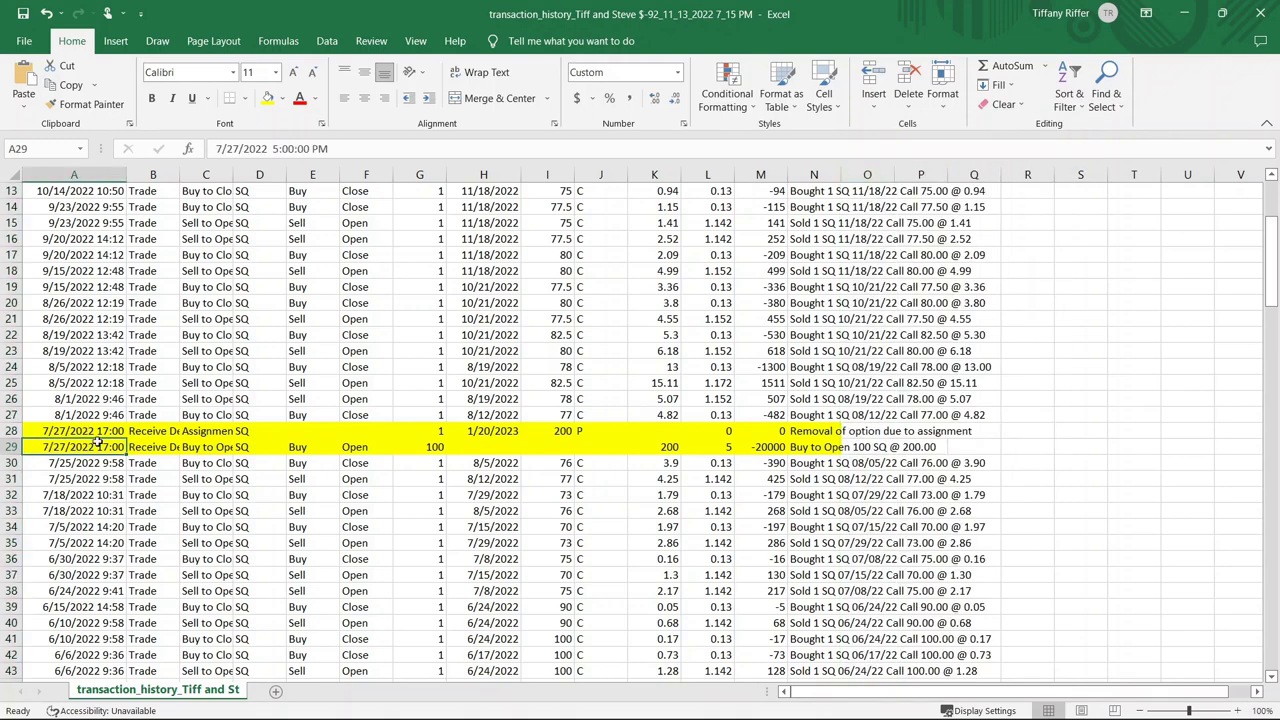
pyautogui.click(482, 432)
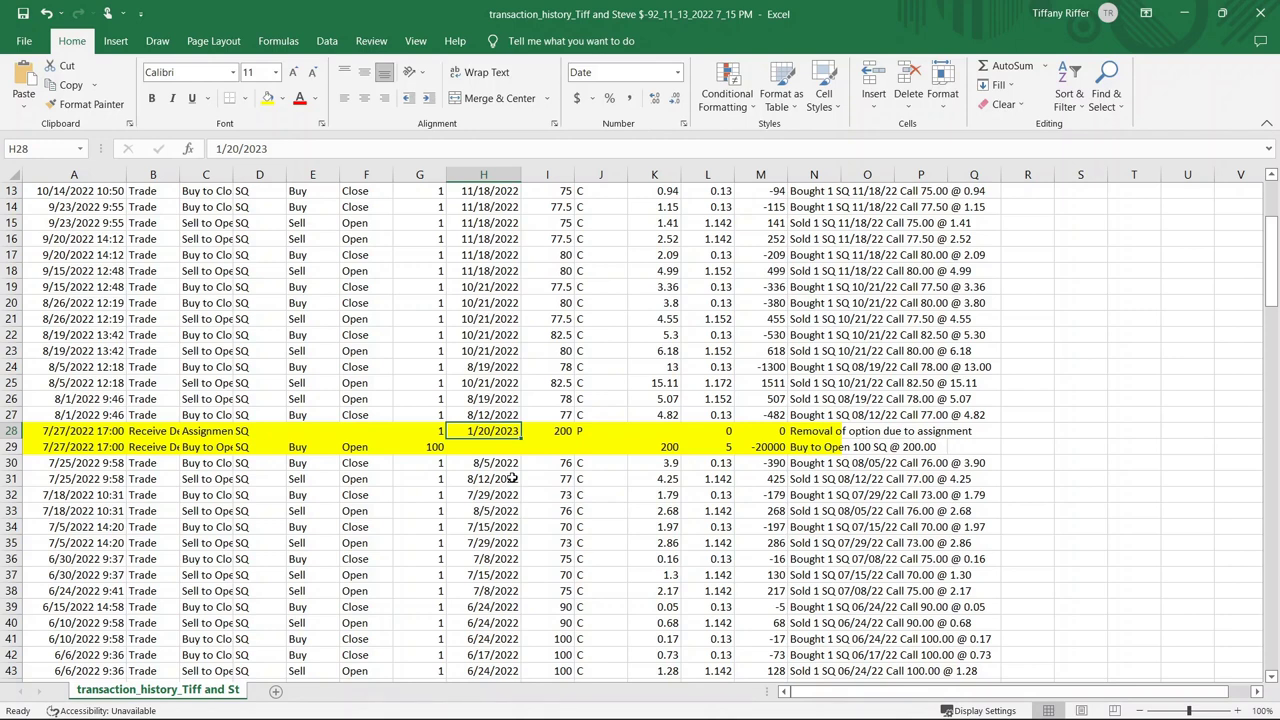
pyautogui.click(913, 450)
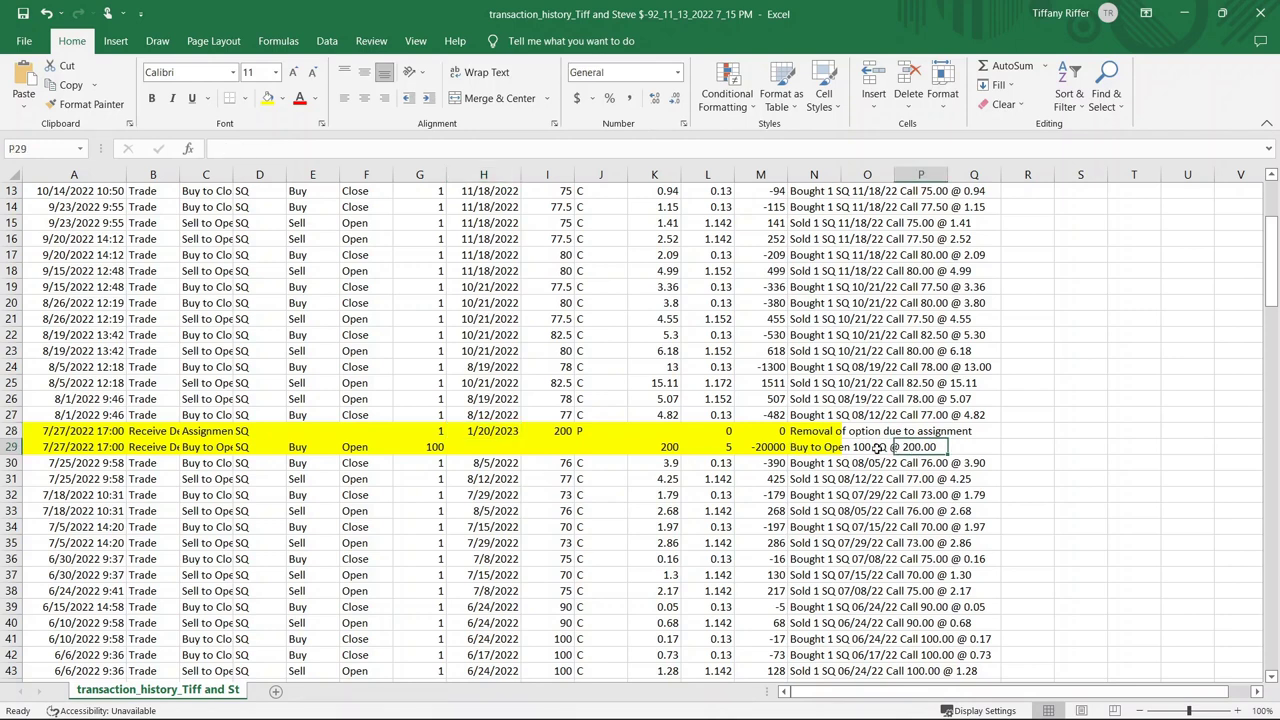
pyautogui.click(655, 448)
pyautogui.click(898, 448)
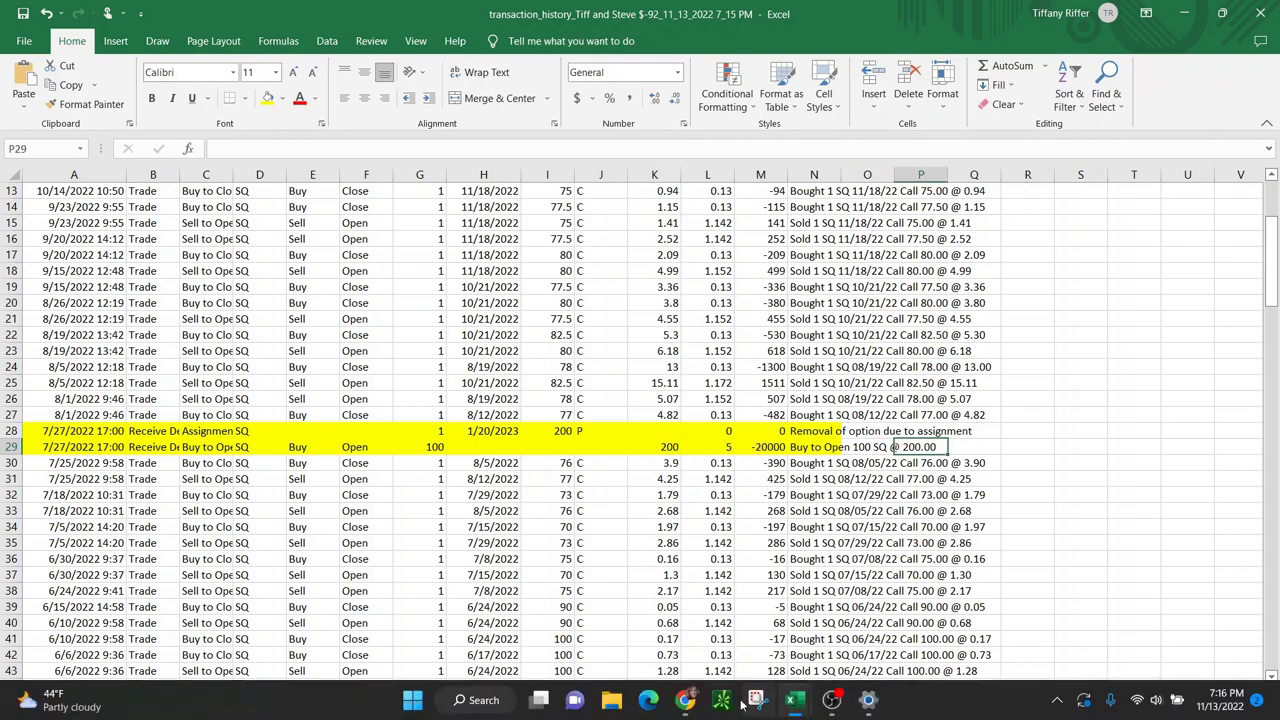
# Switch to the trade journal in Google Sheets and label cell J12 of the Positions table SQ Assigment
pyautogui.click(685, 700)
pyautogui.click(342, 10)
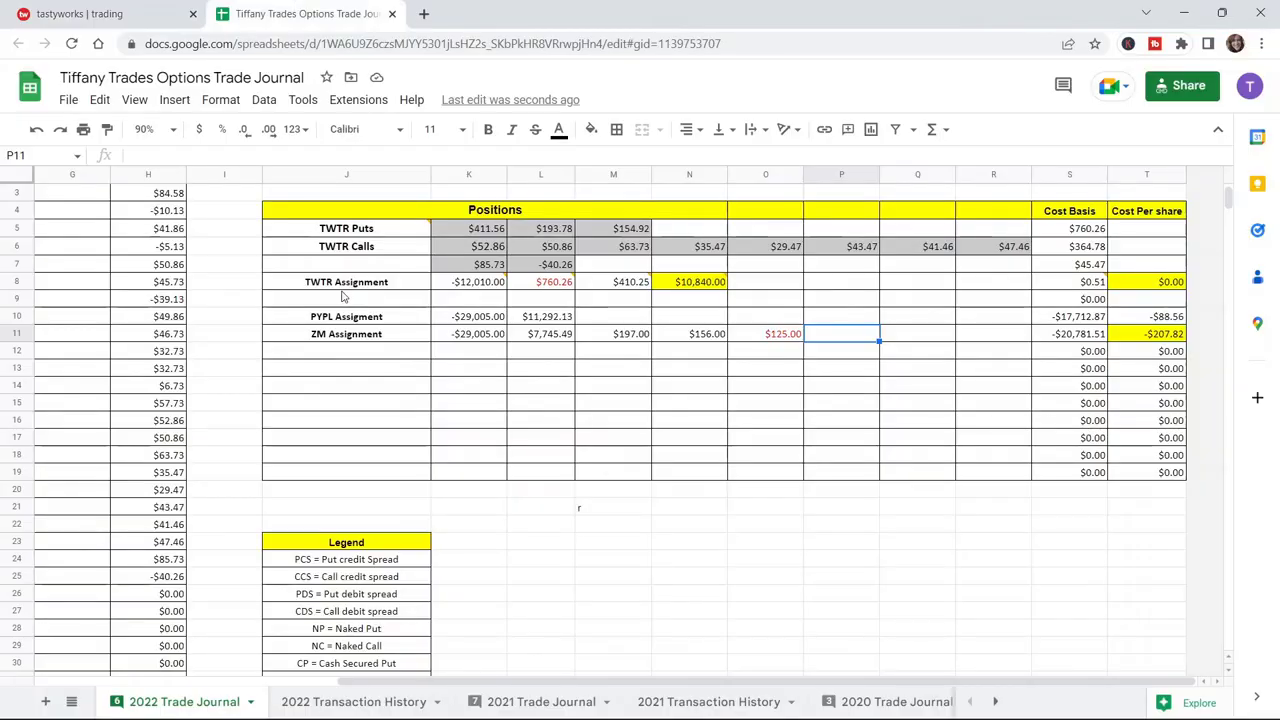
pyautogui.click(326, 352)
pyautogui.write('SQ Assigment')
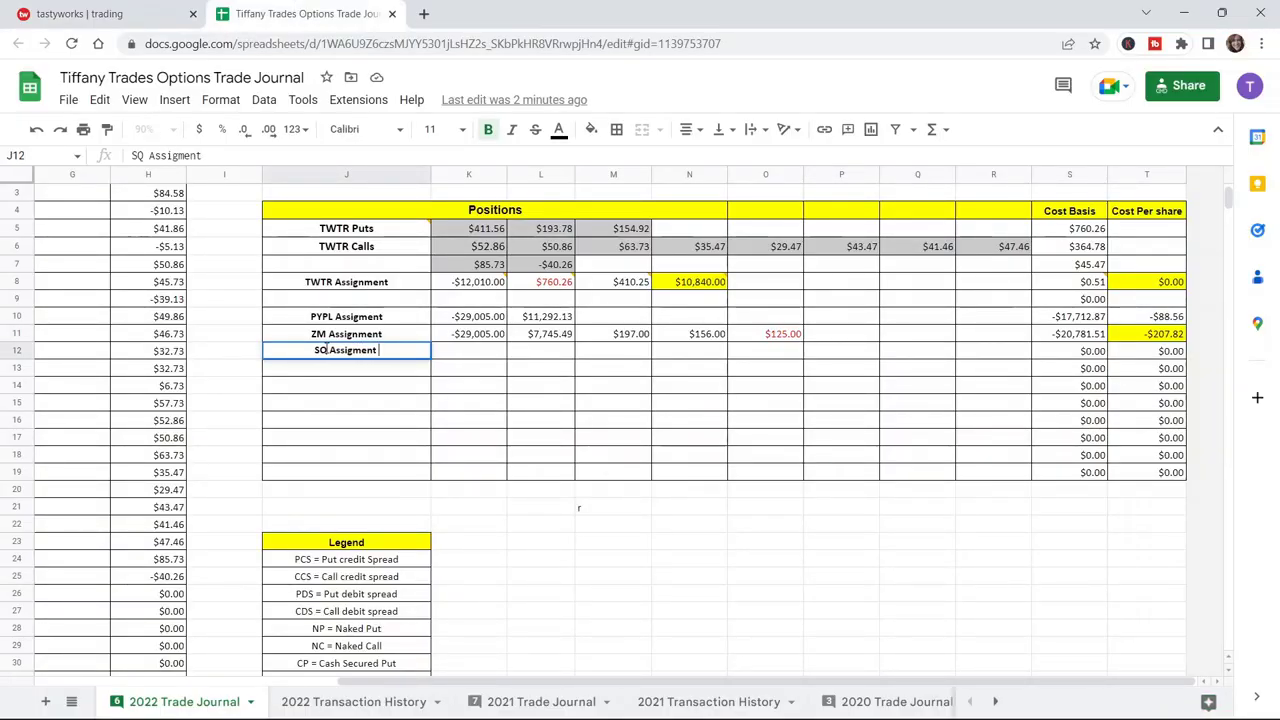
pyautogui.press('Tab')
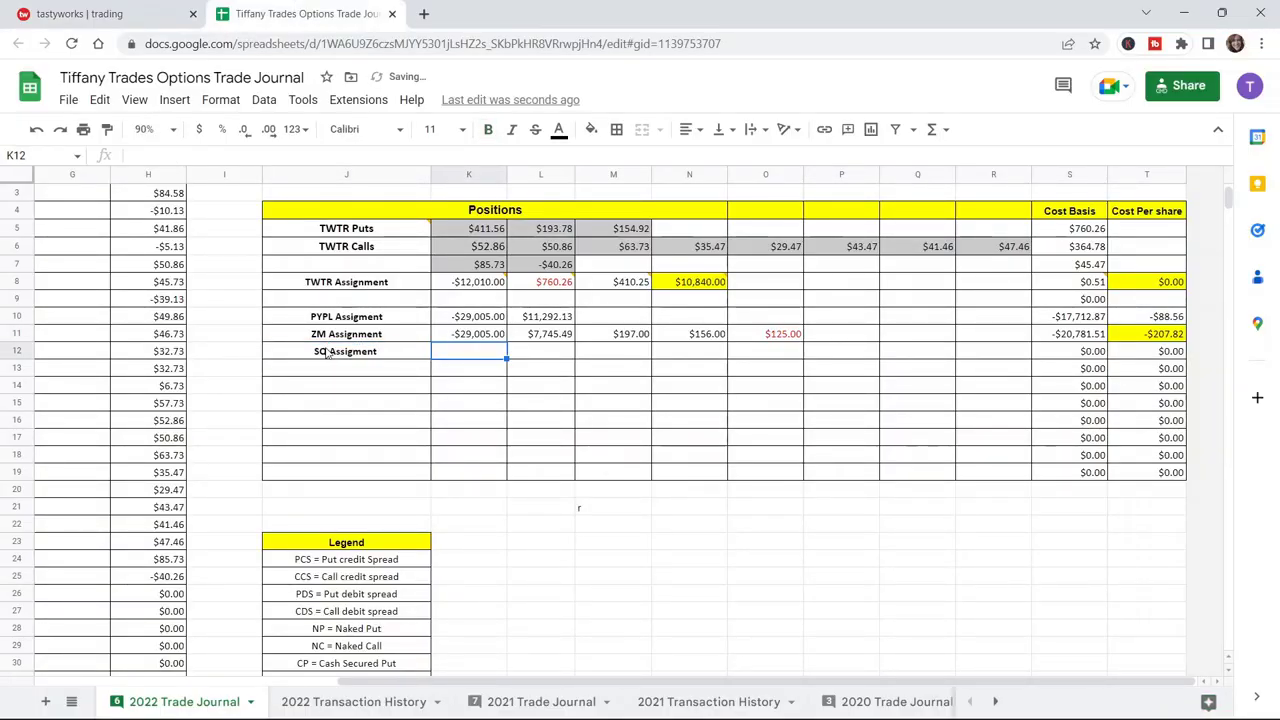
# Enter -20005 in cell K12 as the purchase cost of the assigned SQ shares
pyautogui.write('-20')
pyautogui.write('000')
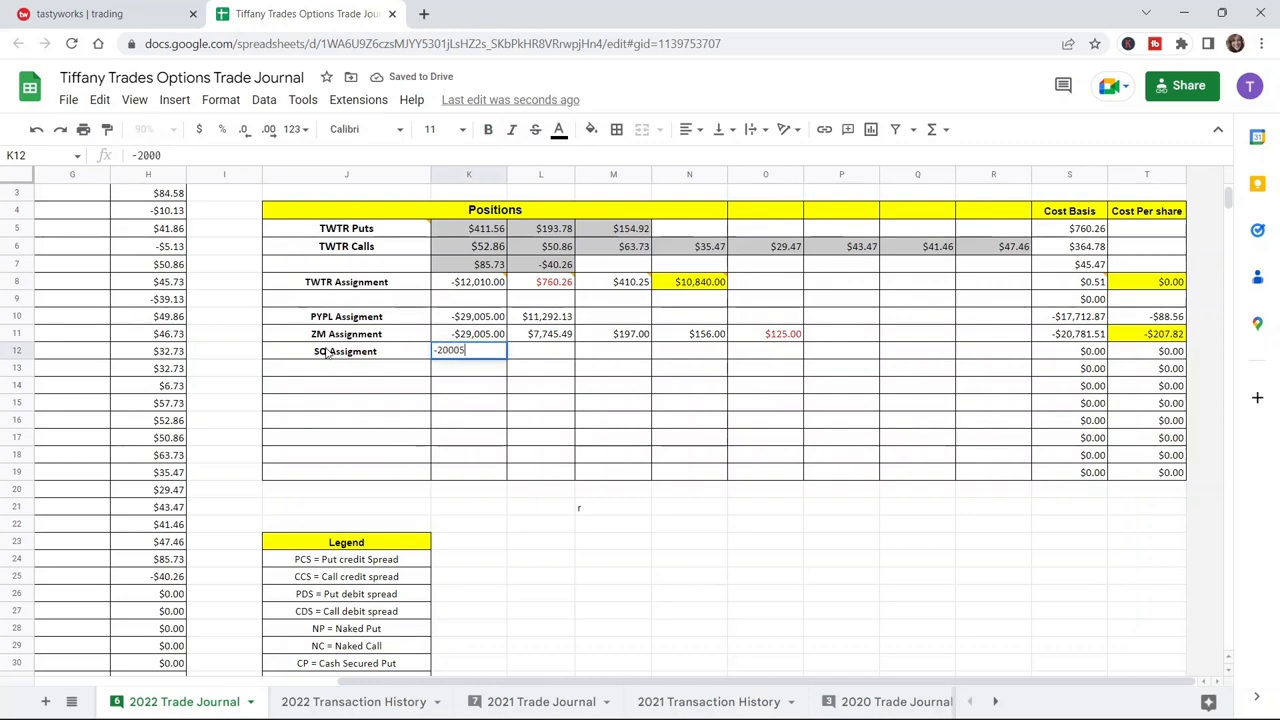
pyautogui.press('Return')
# Return to the SQ transaction history in Excel and delete the two yellow assignment rows, 28 and 29
pyautogui.hotkey('alt', 'Tab')
pyautogui.moveTo(14, 446); pyautogui.dragTo(14, 430)
pyautogui.rightClick(14, 430)
pyautogui.click(94, 682)
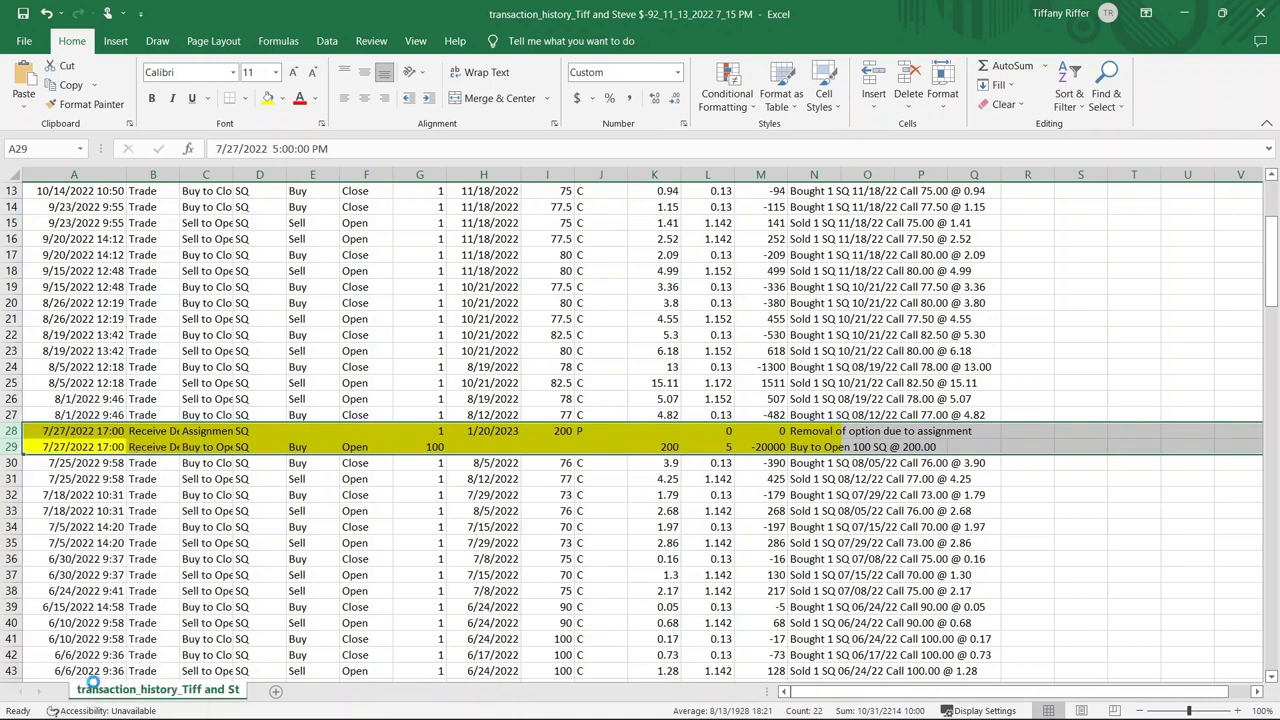
pyautogui.click(717, 367)
# Total the Fees in column L and enter them as the negative amount -107.024 in cell M169 below the Amount column
pyautogui.click(716, 178)
pyautogui.scroll(4, 716, 425)
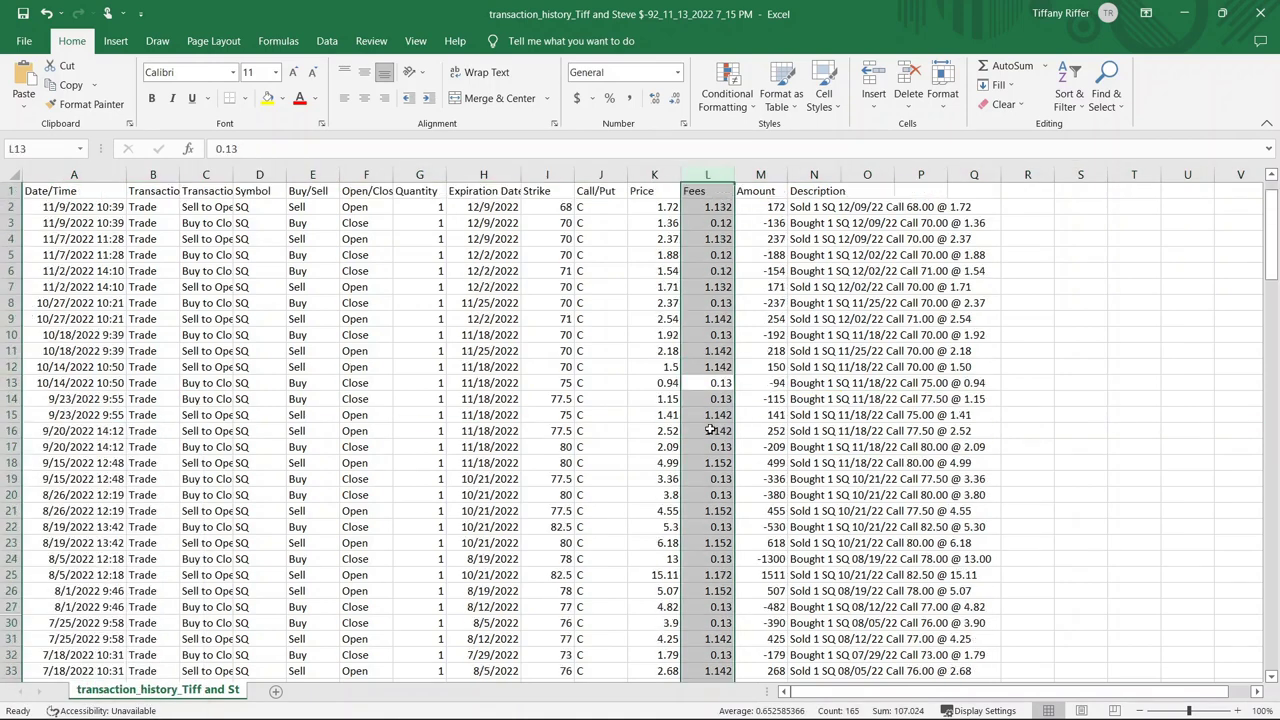
pyautogui.scroll(-20, 713, 421)
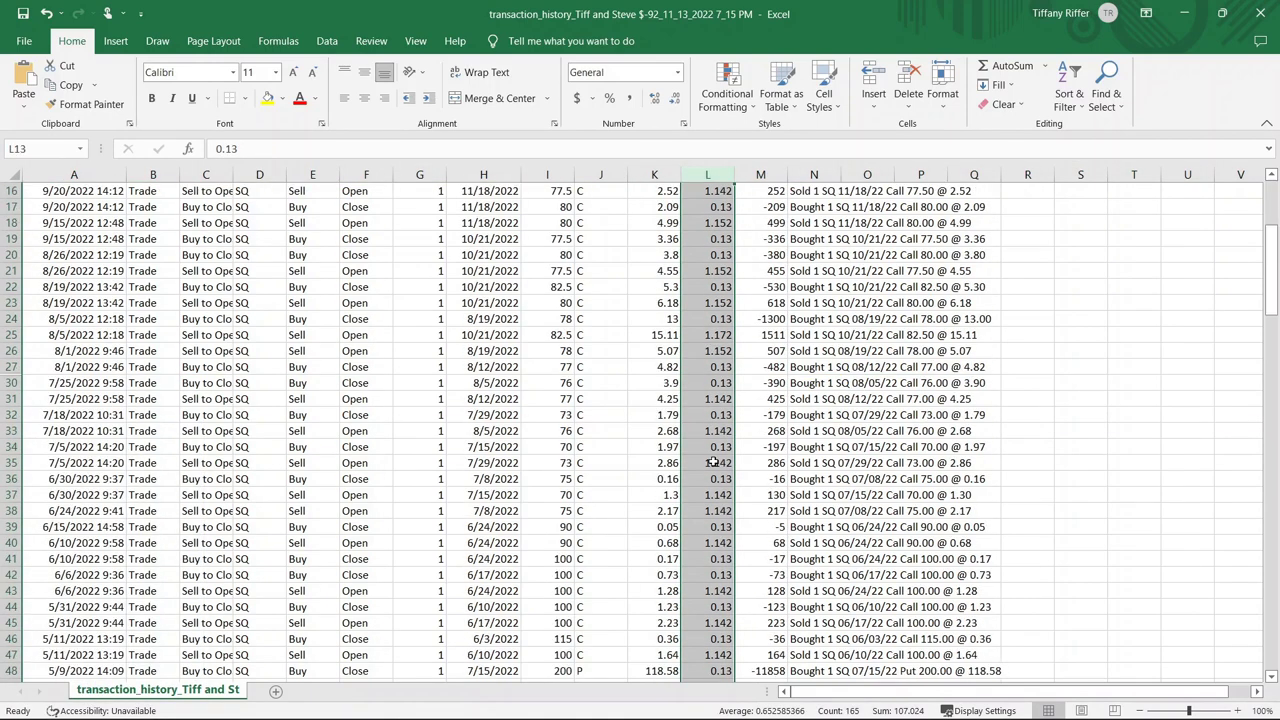
pyautogui.scroll(-20, 712, 462)
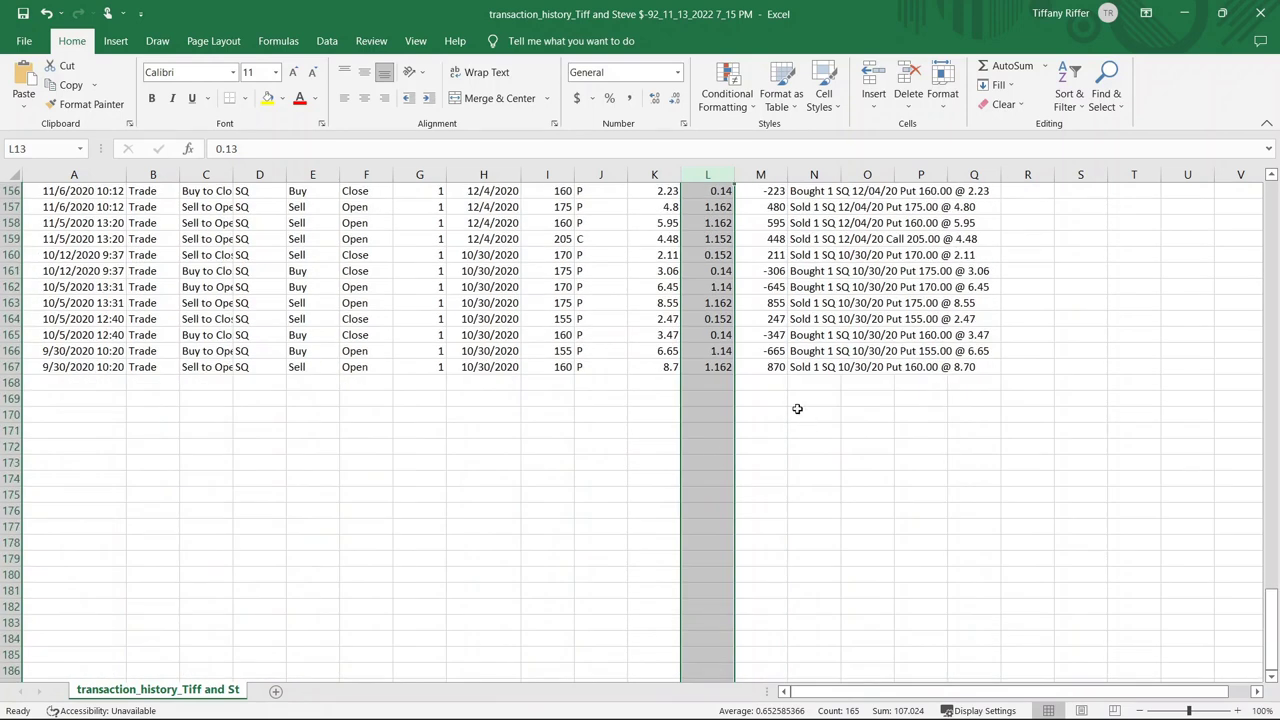
pyautogui.click(766, 401)
pyautogui.write('-10')
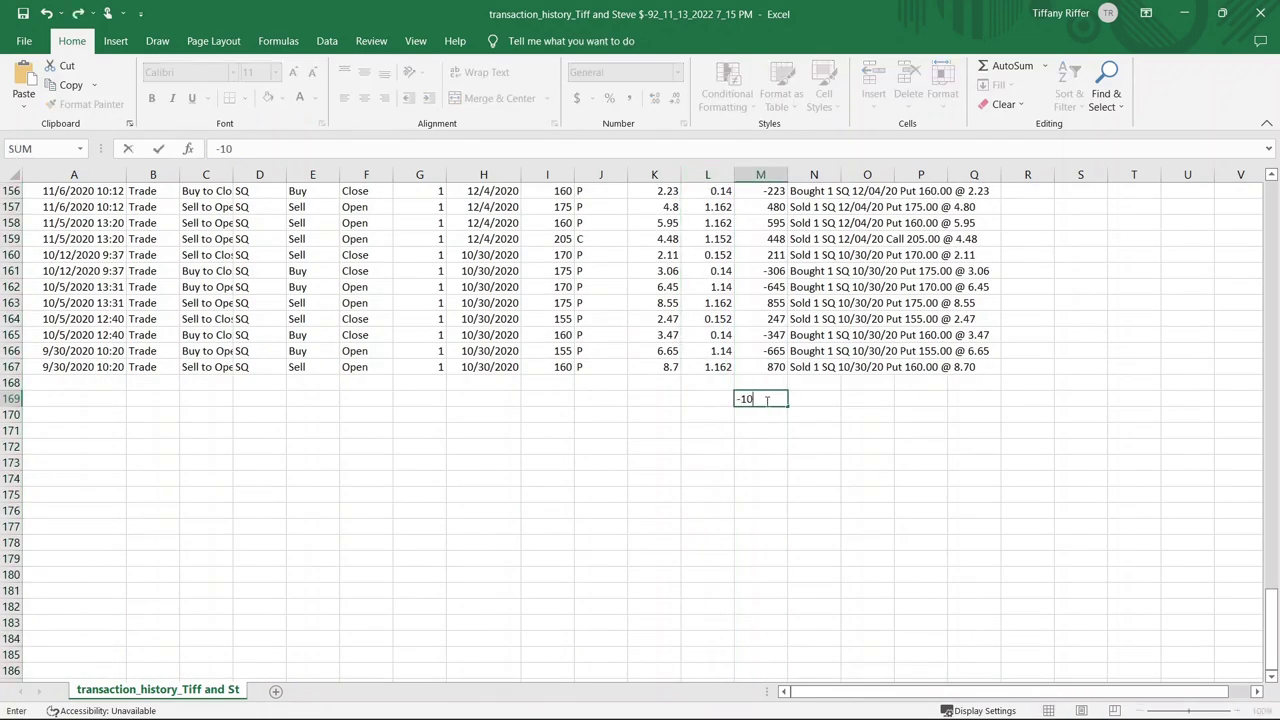
pyautogui.write('7.024')
pyautogui.press('Return')
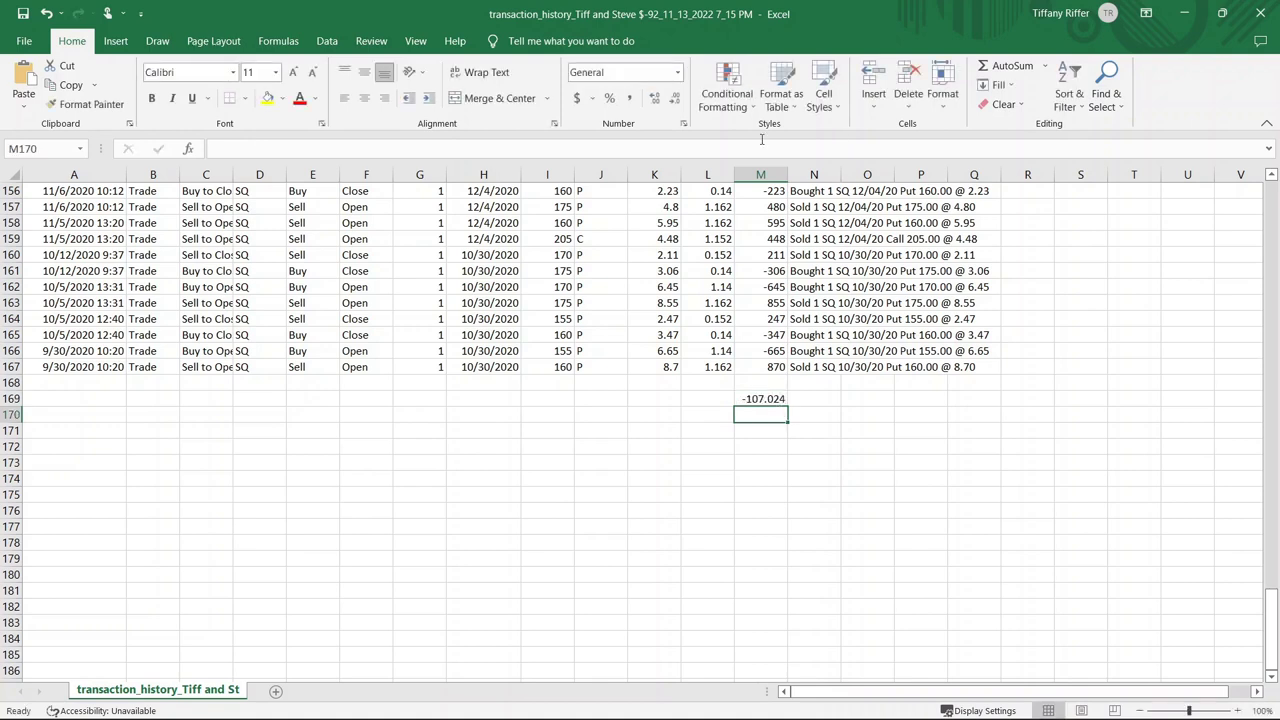
# Recheck the Fees column and read the sum of the Amount column M with the fee deduction included
pyautogui.click(706, 175)
pyautogui.click(920, 477)
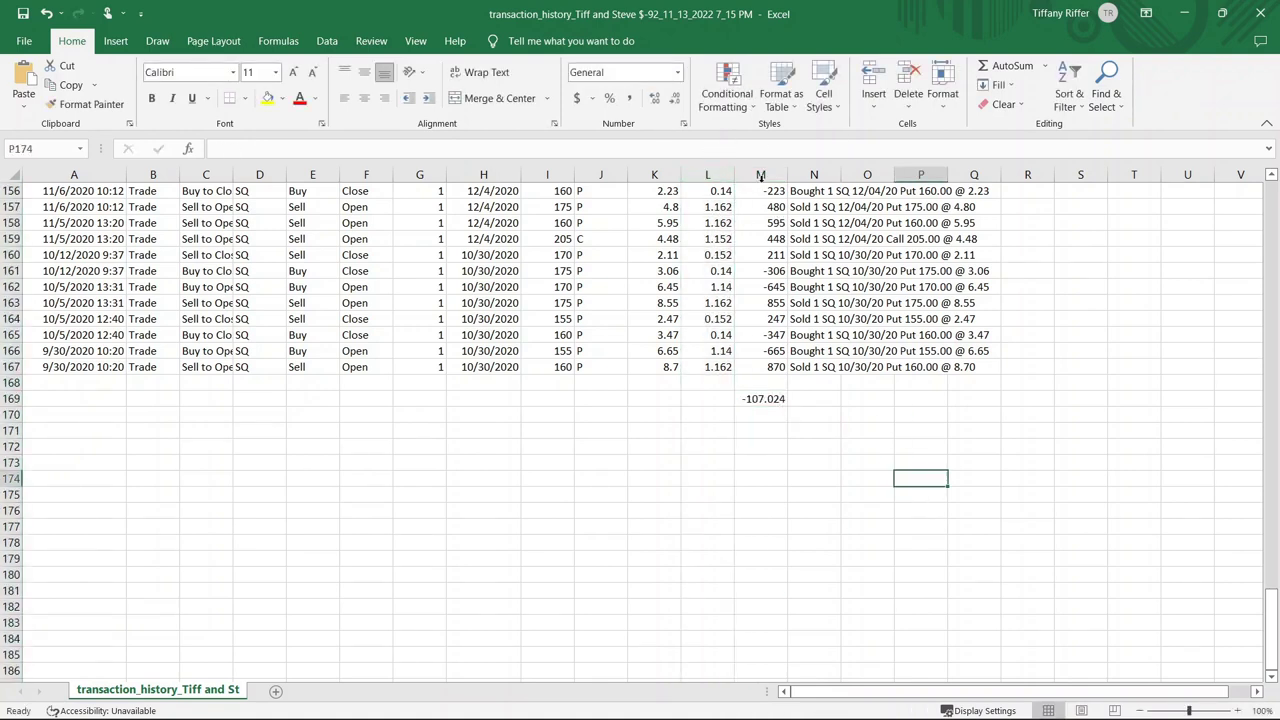
pyautogui.click(757, 172)
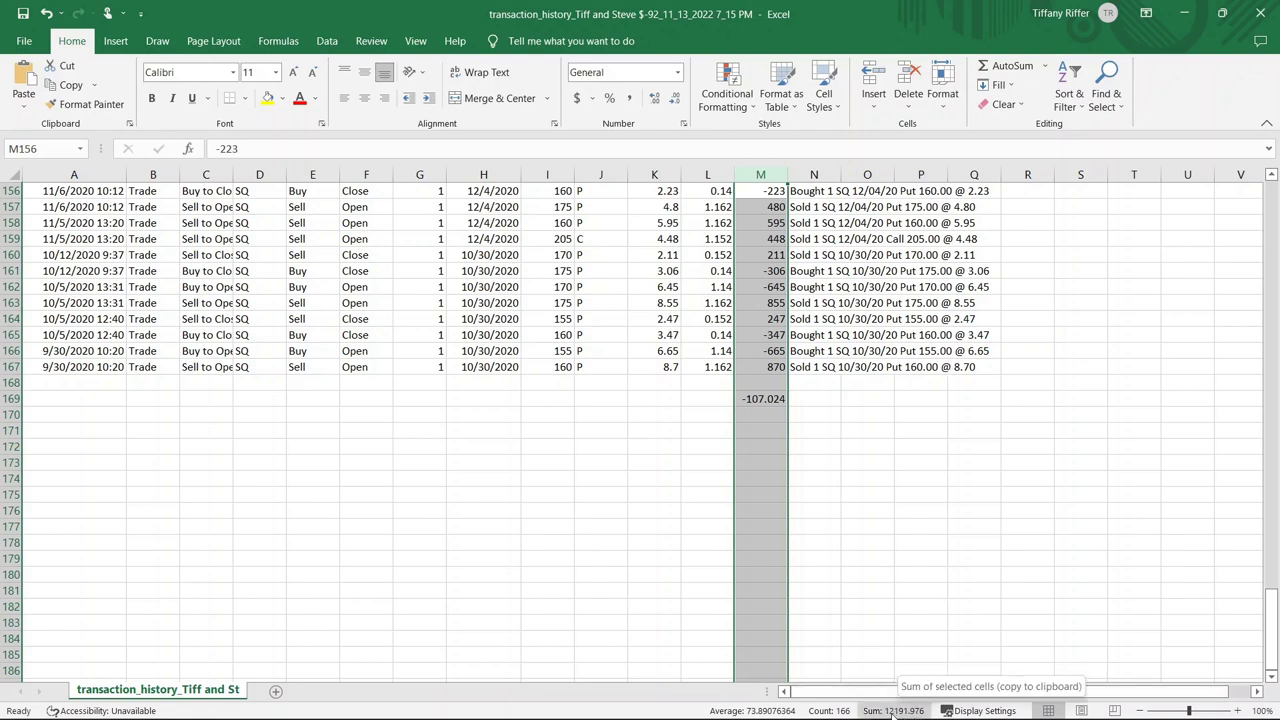
pyautogui.click(920, 478)
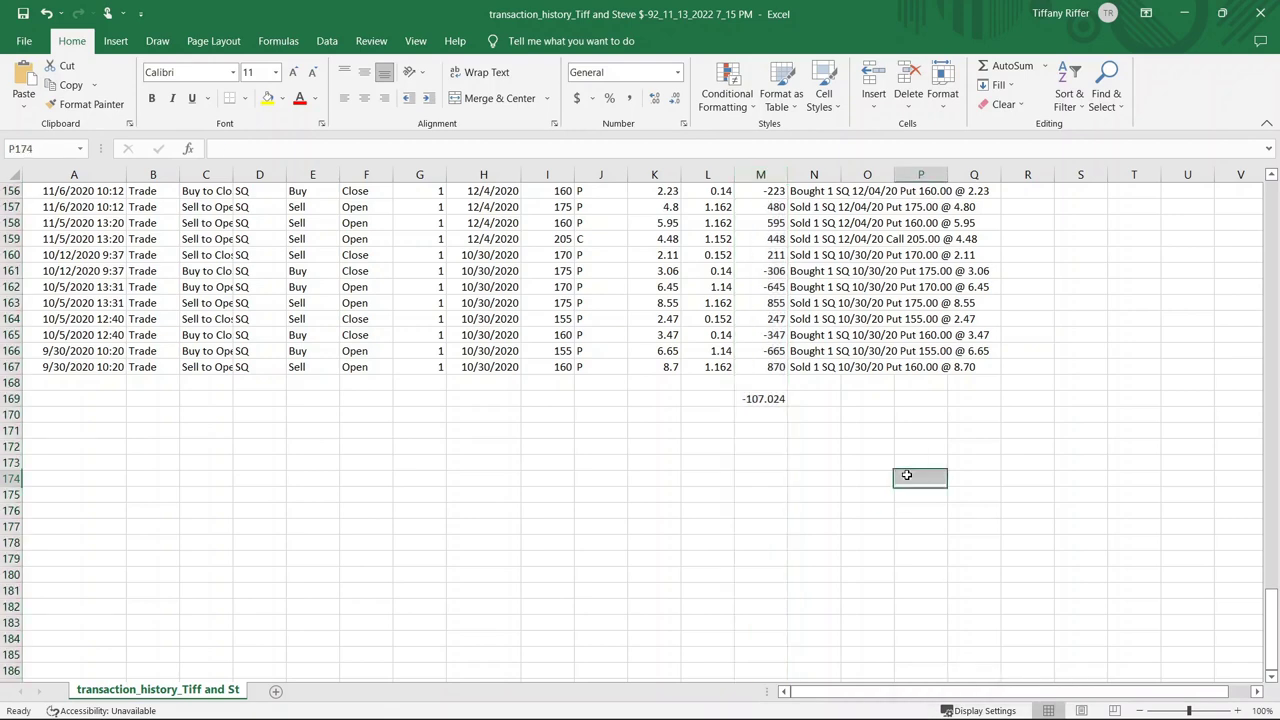
# Review the SQ put and call transactions from the oldest rows up to the newest at the start of the sheet
pyautogui.scroll(11, 828, 504)
pyautogui.scroll(11, 828, 504)
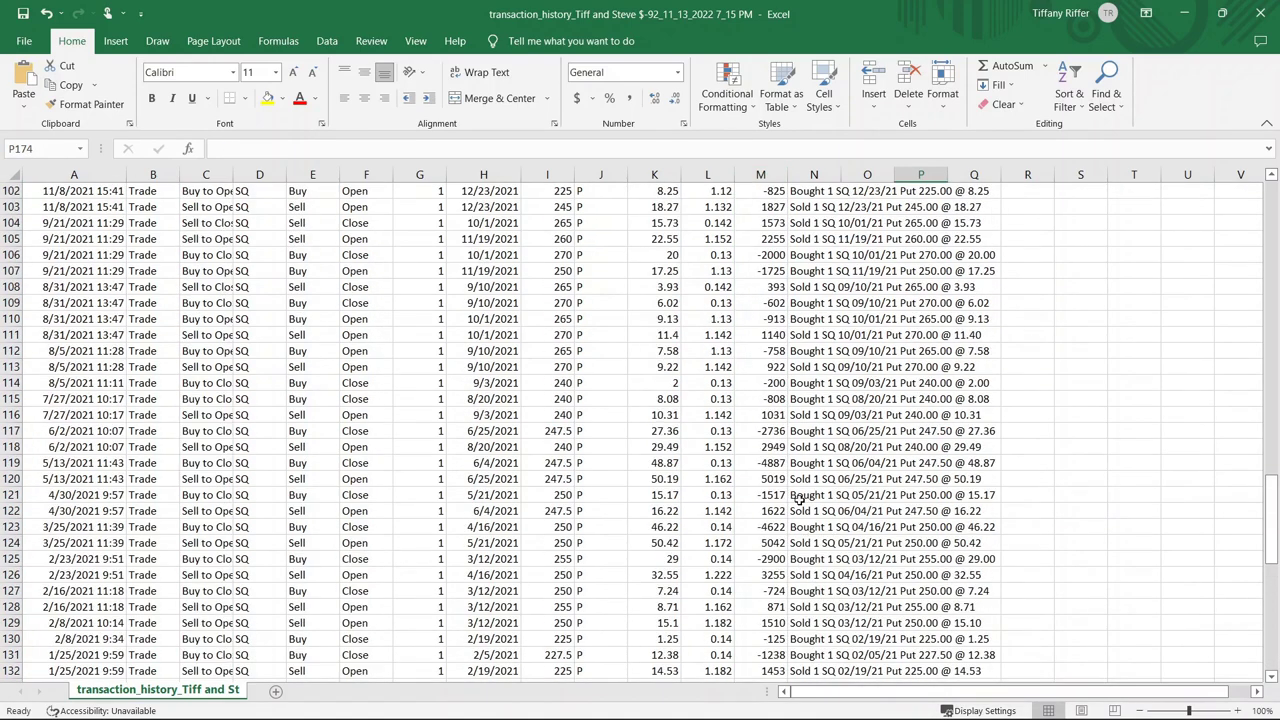
pyautogui.scroll(6, 789, 511)
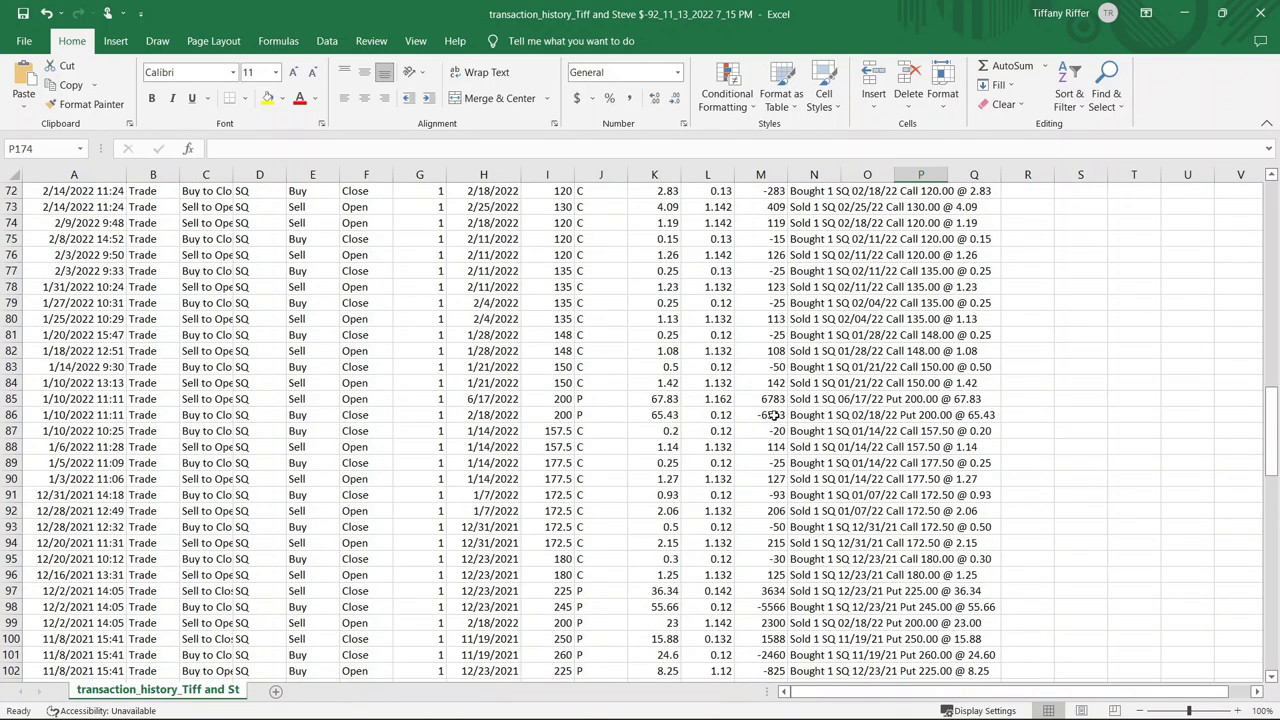
pyautogui.scroll(19, 745, 418)
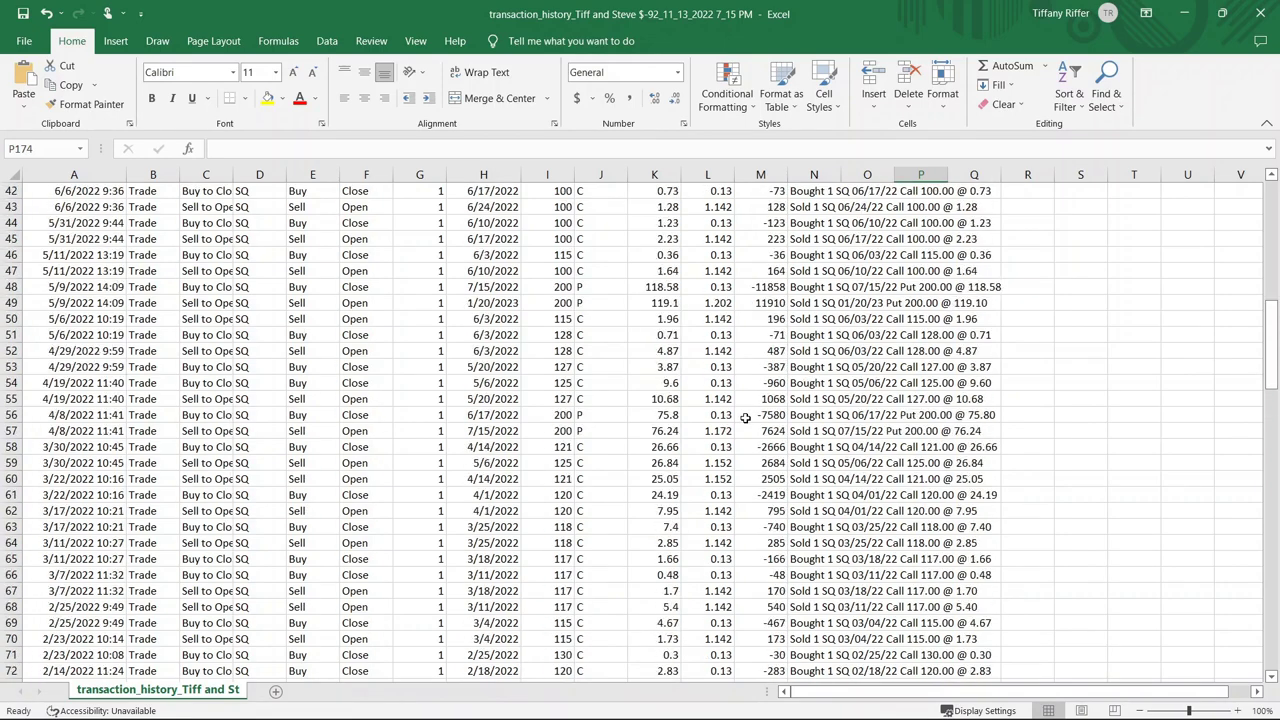
pyautogui.scroll(5, 745, 418)
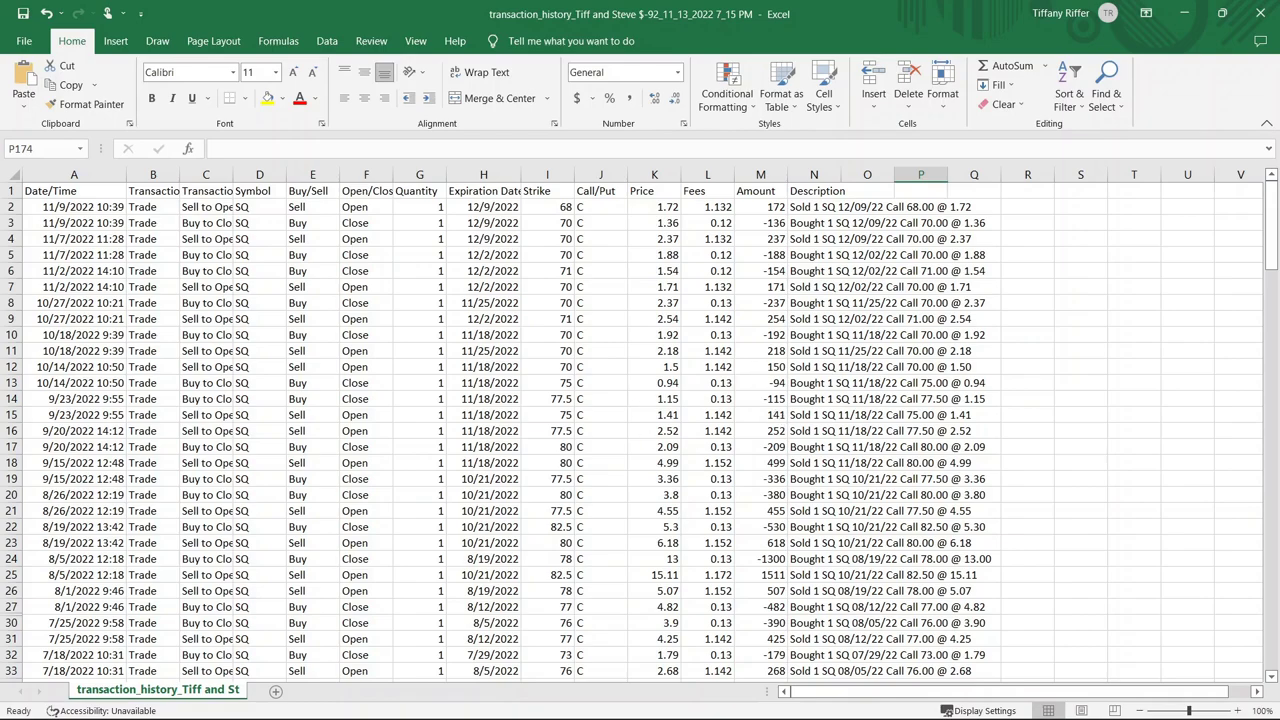
# Return to the trade journal and enter 12191.98 as the net SQ option premium in cell L12
pyautogui.click(685, 700)
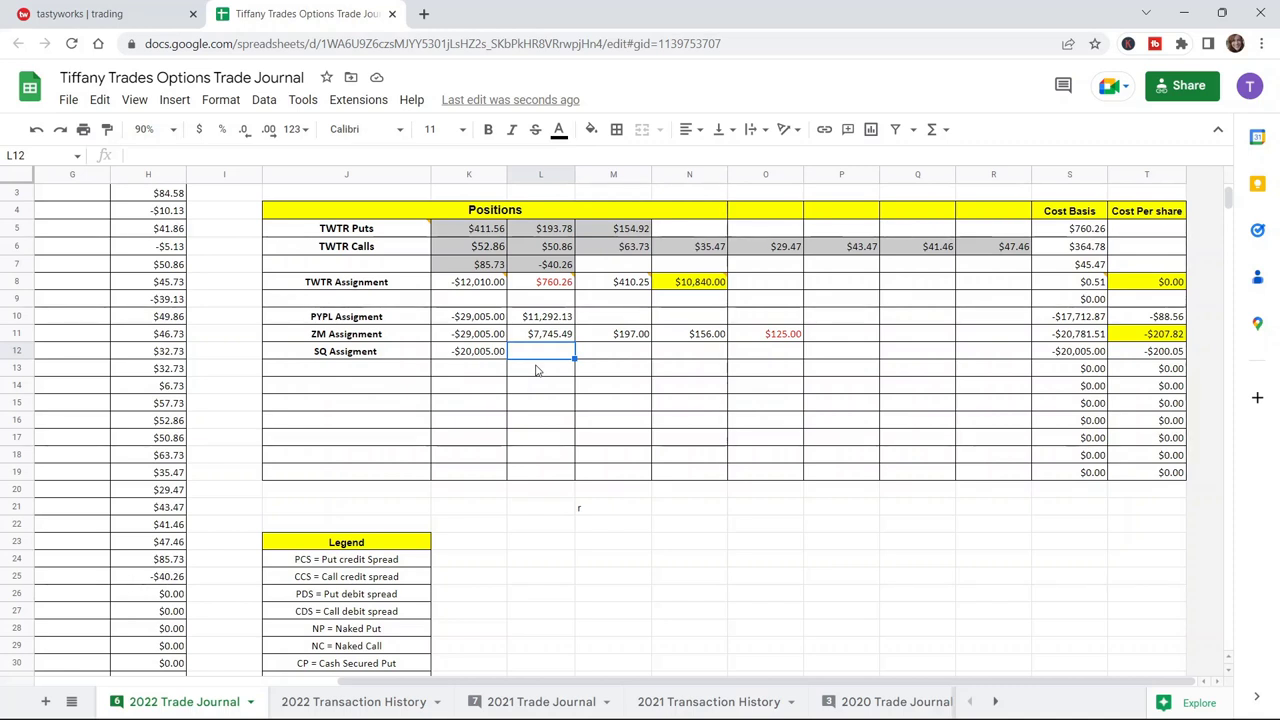
pyautogui.write('12191.7')
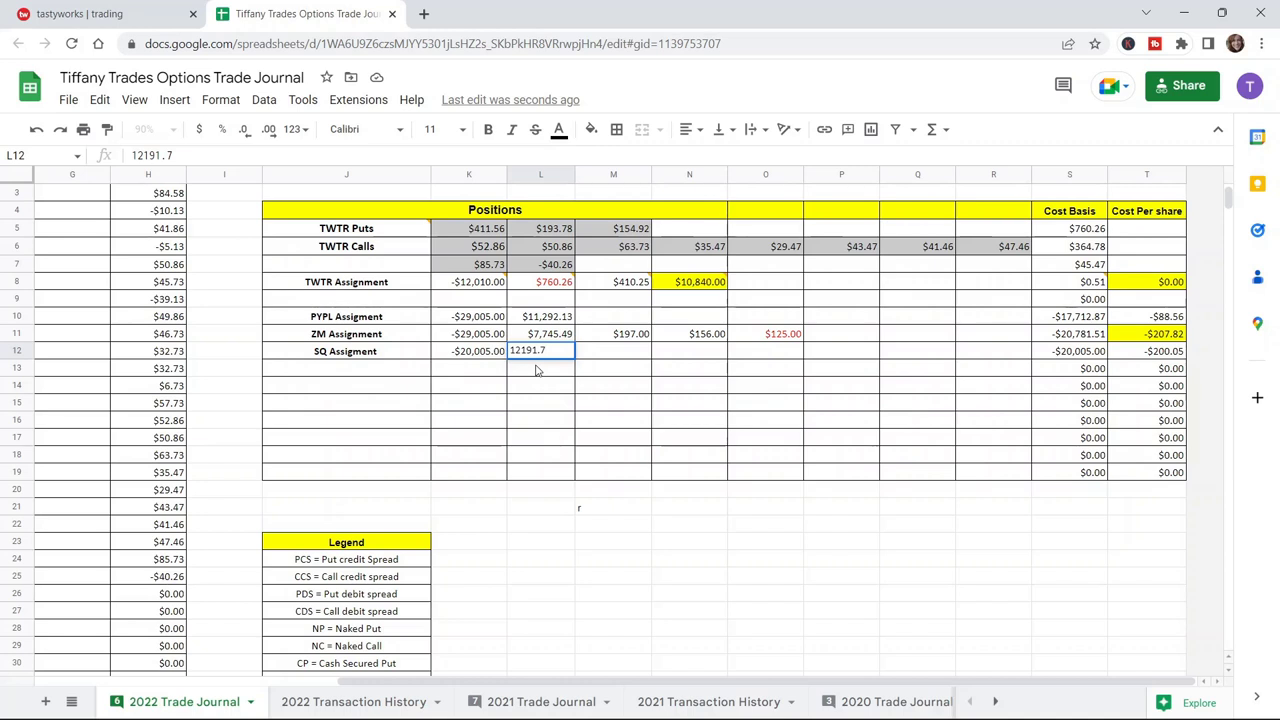
pyautogui.press('BackSpace')
pyautogui.write('98')
pyautogui.press('Return')
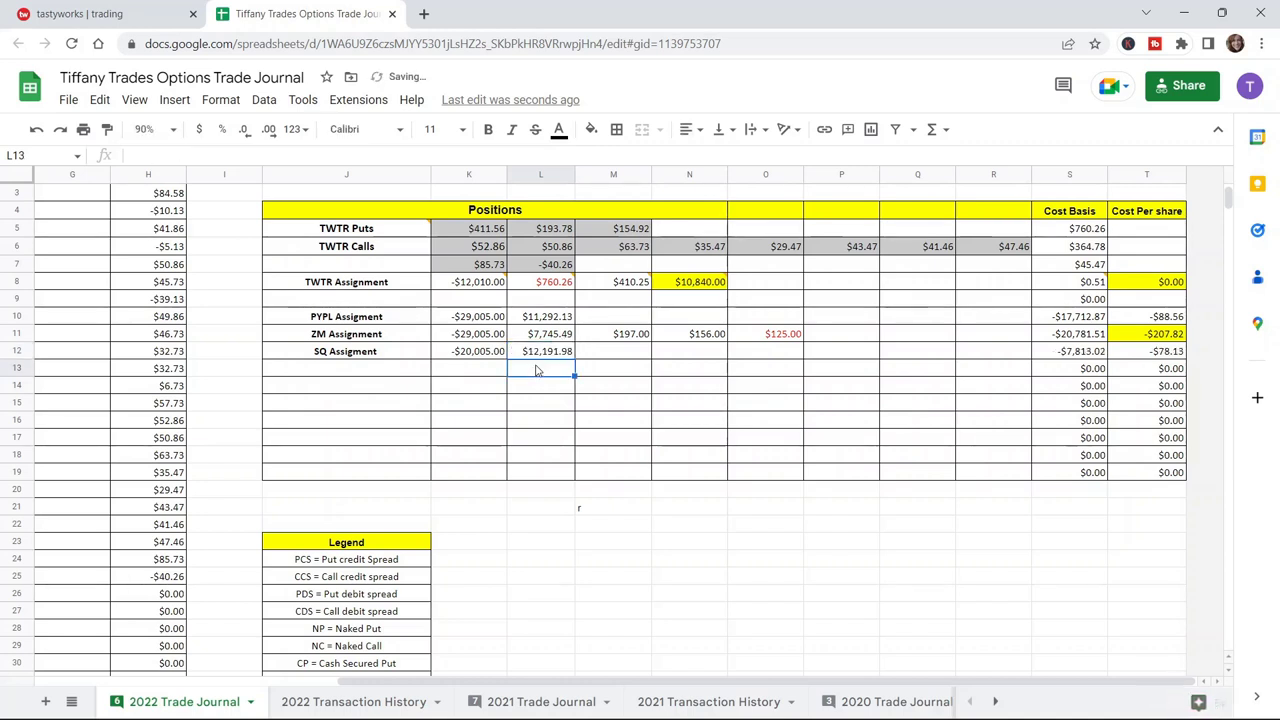
# Check the SQ cost per share in cell T12, then switch to tastyworks and view the stock positions in the portfolio
pyautogui.click(1143, 356)
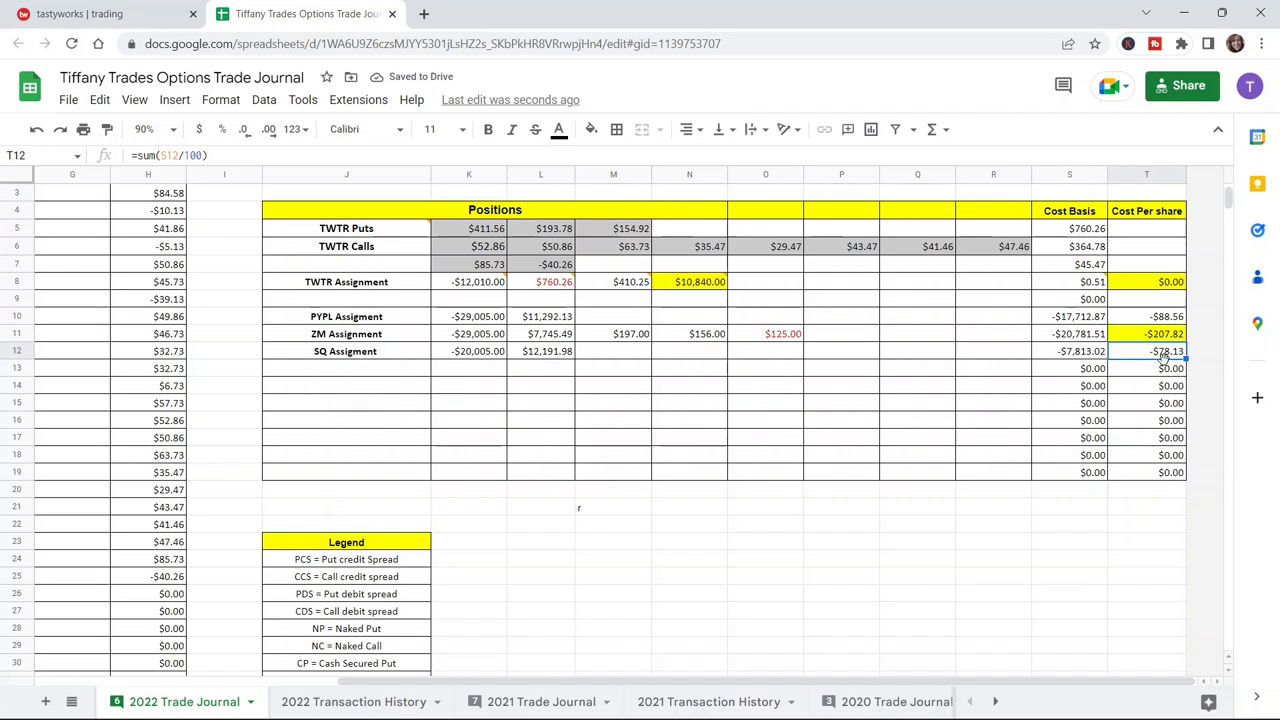
pyautogui.click(135, 6)
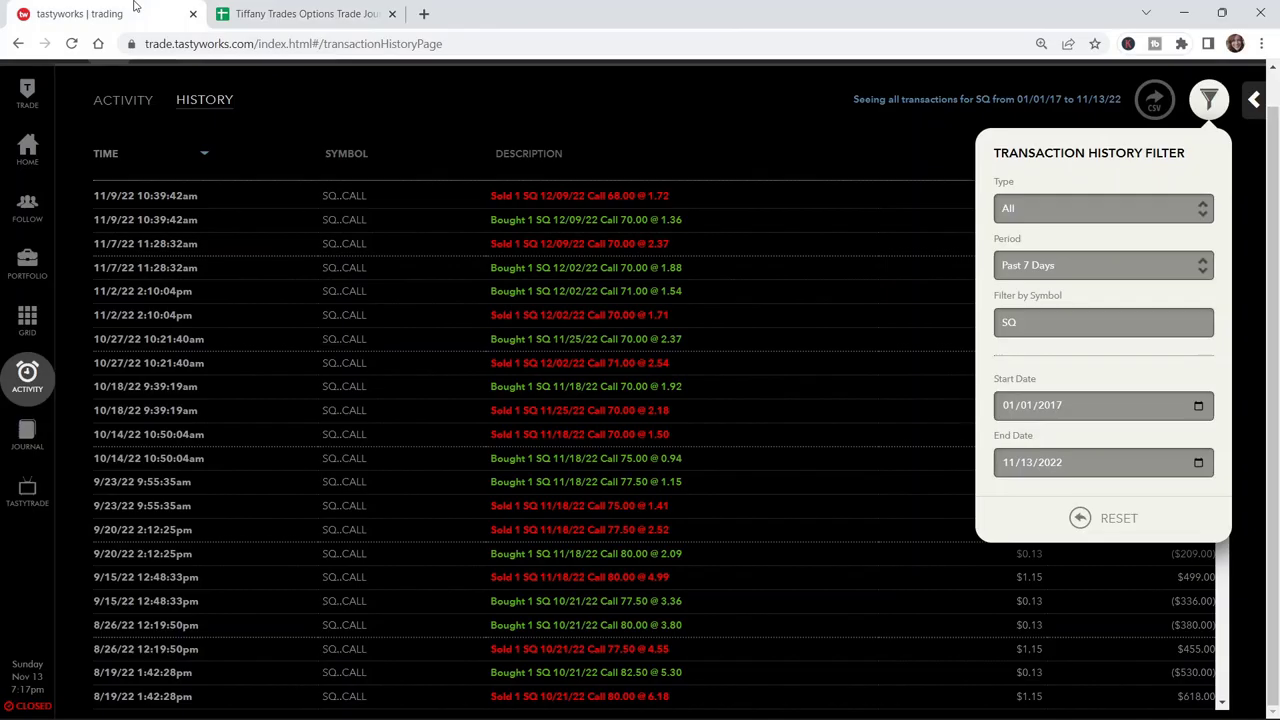
pyautogui.click(27, 264)
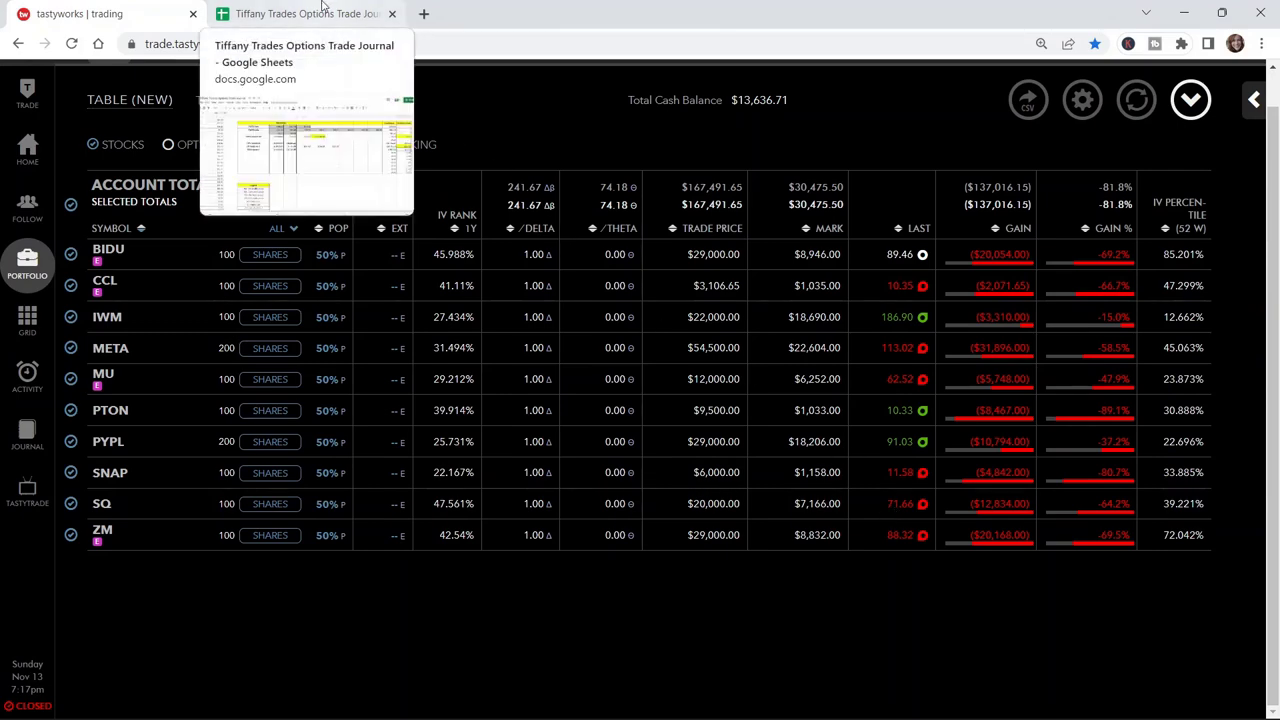
# Look up the SQ mark value in the tastyworks portfolio and enter 7166 in cell M12 of the trade journal
pyautogui.click(322, 6)
pyautogui.click(605, 355)
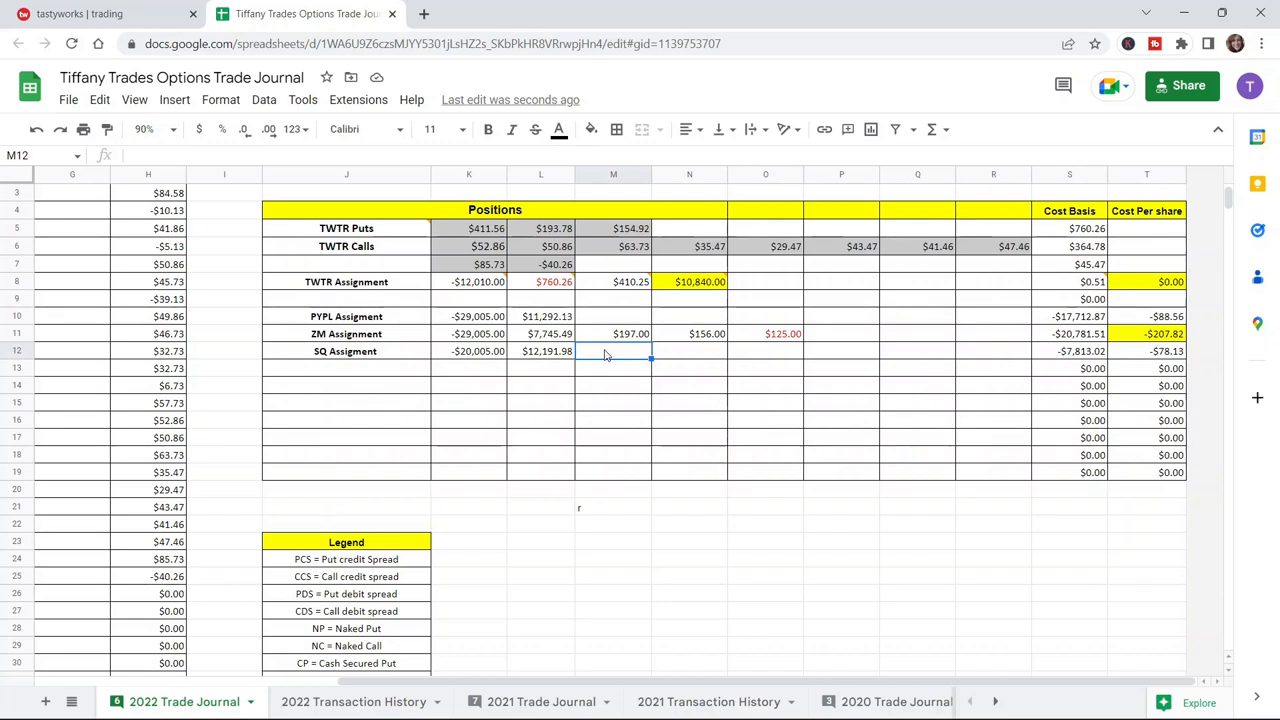
pyautogui.click(112, 12)
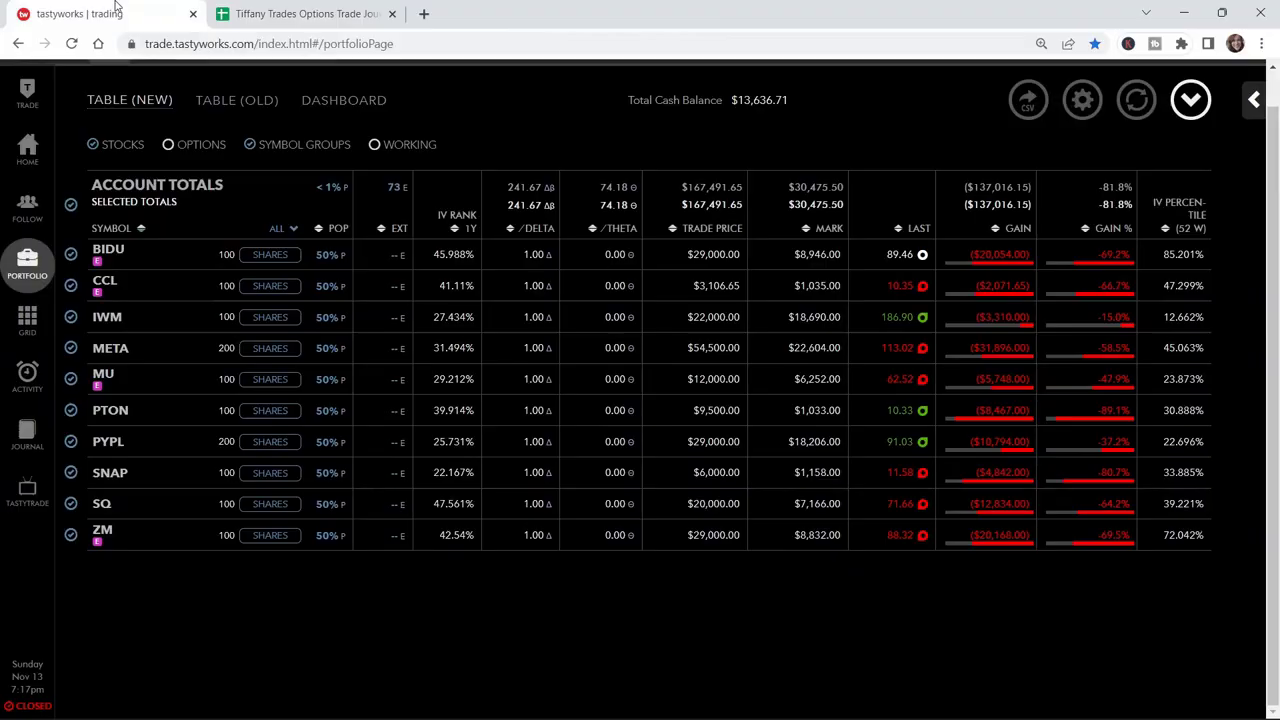
pyautogui.click(290, 12)
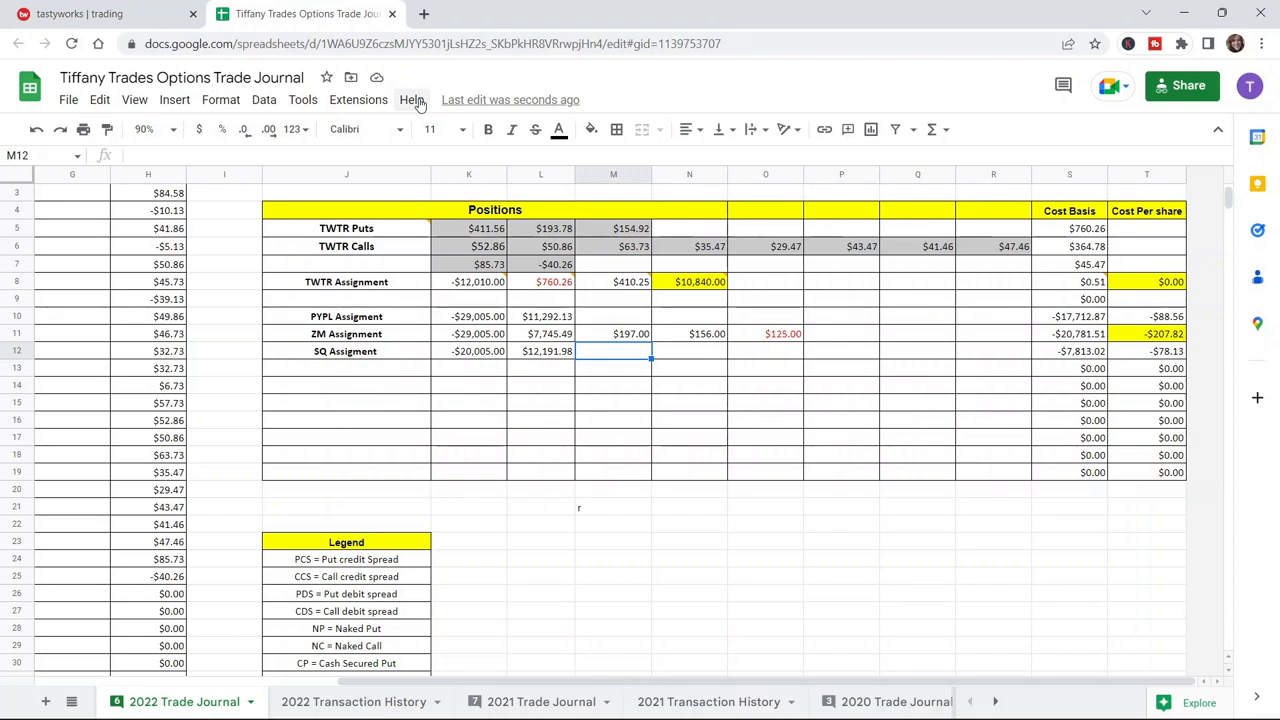
pyautogui.write('7,1')
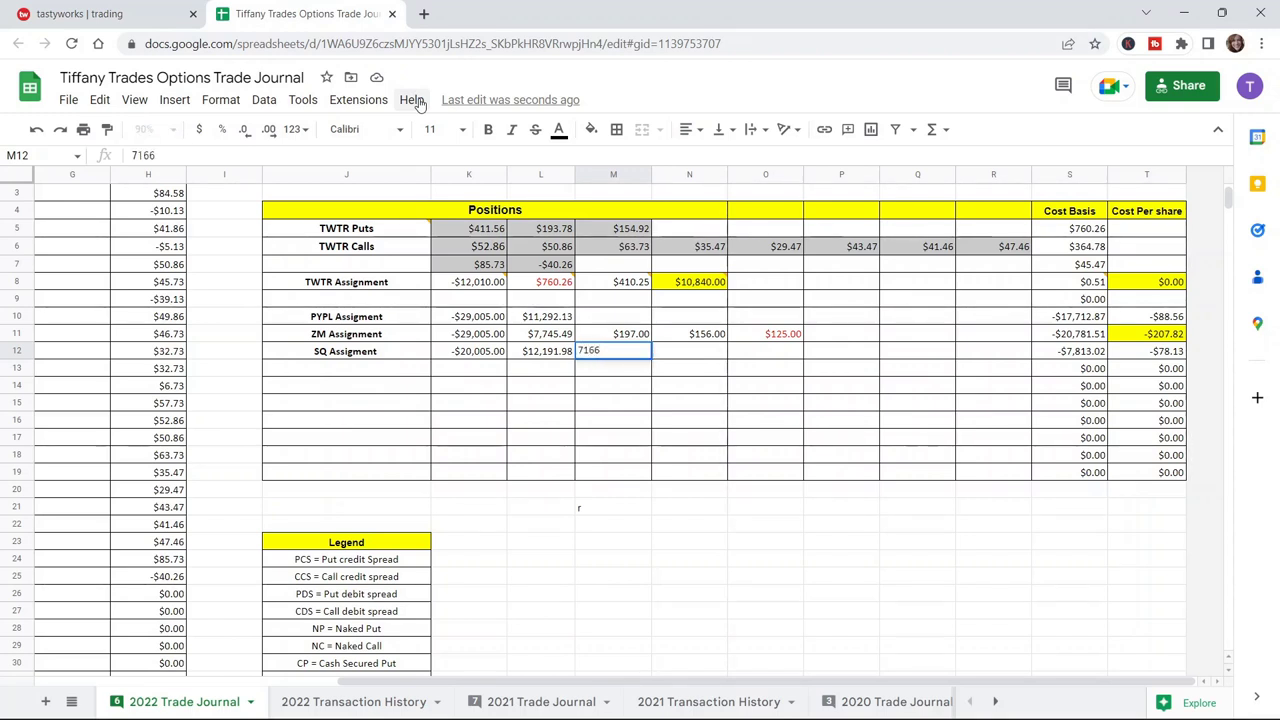
pyautogui.write('66')
pyautogui.press('Return')
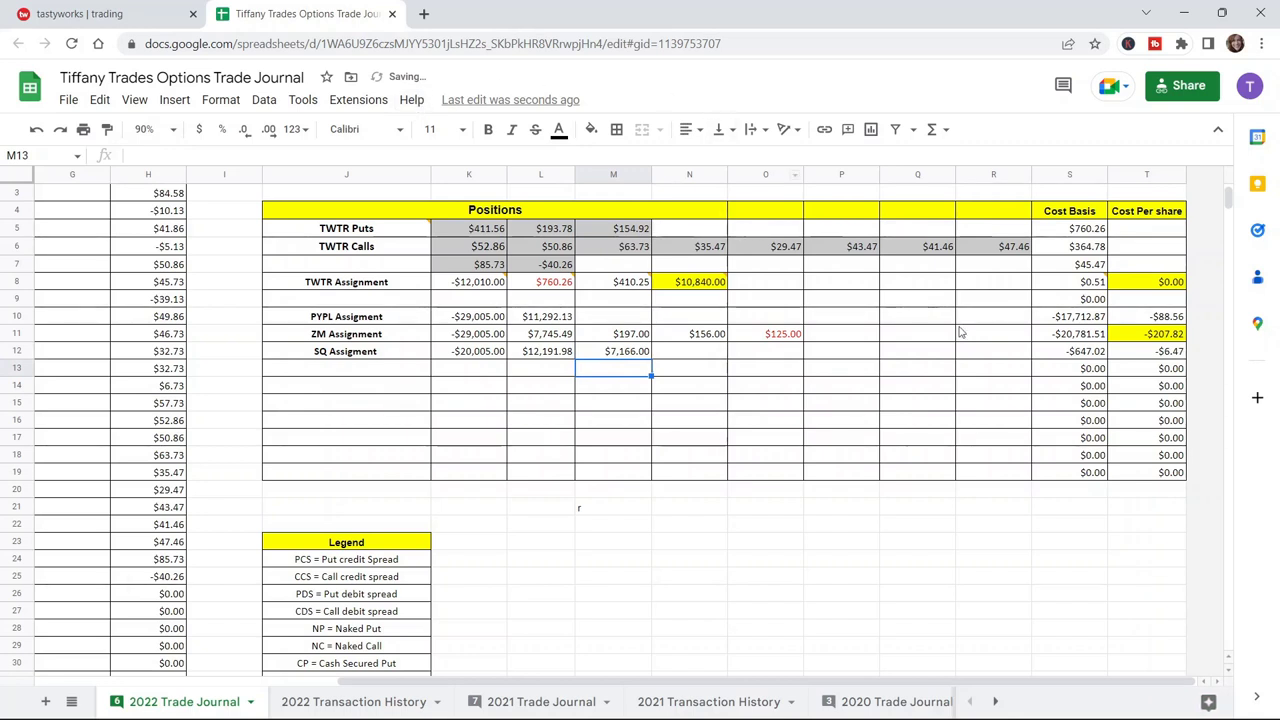
# Color the SQ cost basis in cell S12 red
pyautogui.click(1060, 354)
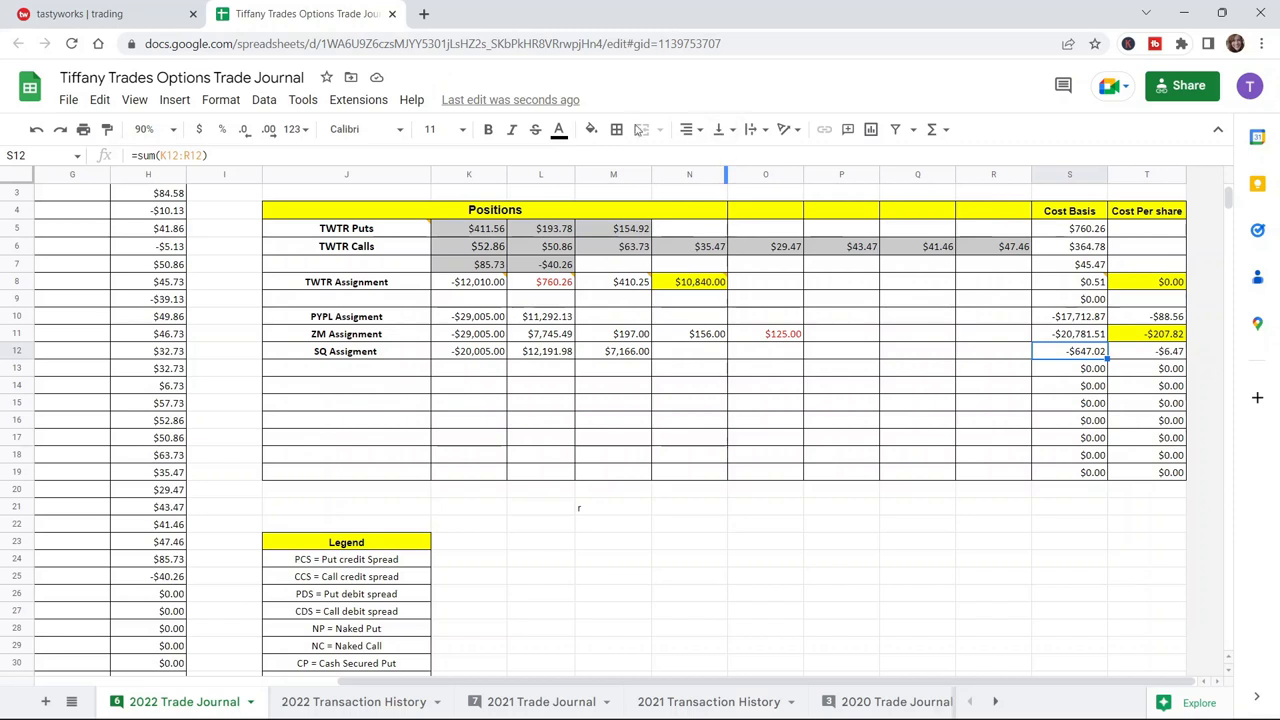
pyautogui.click(559, 129)
pyautogui.click(583, 214)
# Review the SQ option premium in cell L12 against the SQ position in the tastyworks portfolio and return to the trade journal
pyautogui.click(537, 358)
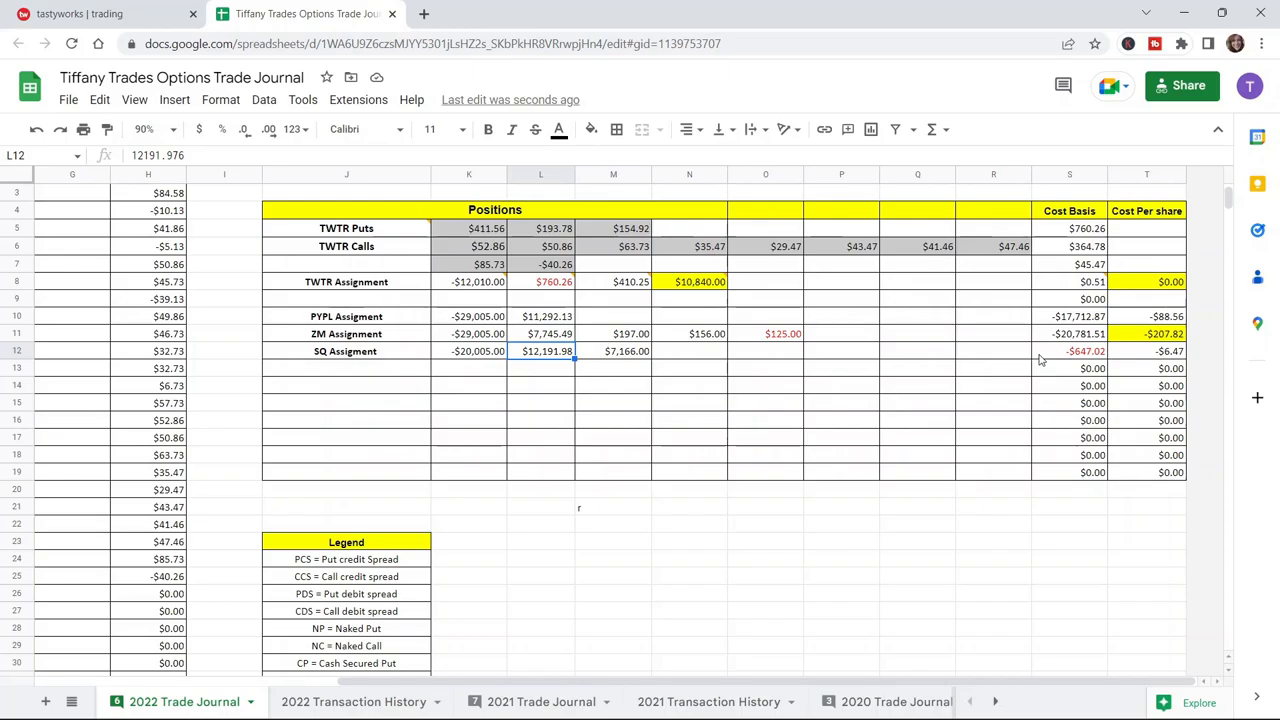
pyautogui.hotkey('ctrl', 'shift', 'Tab')
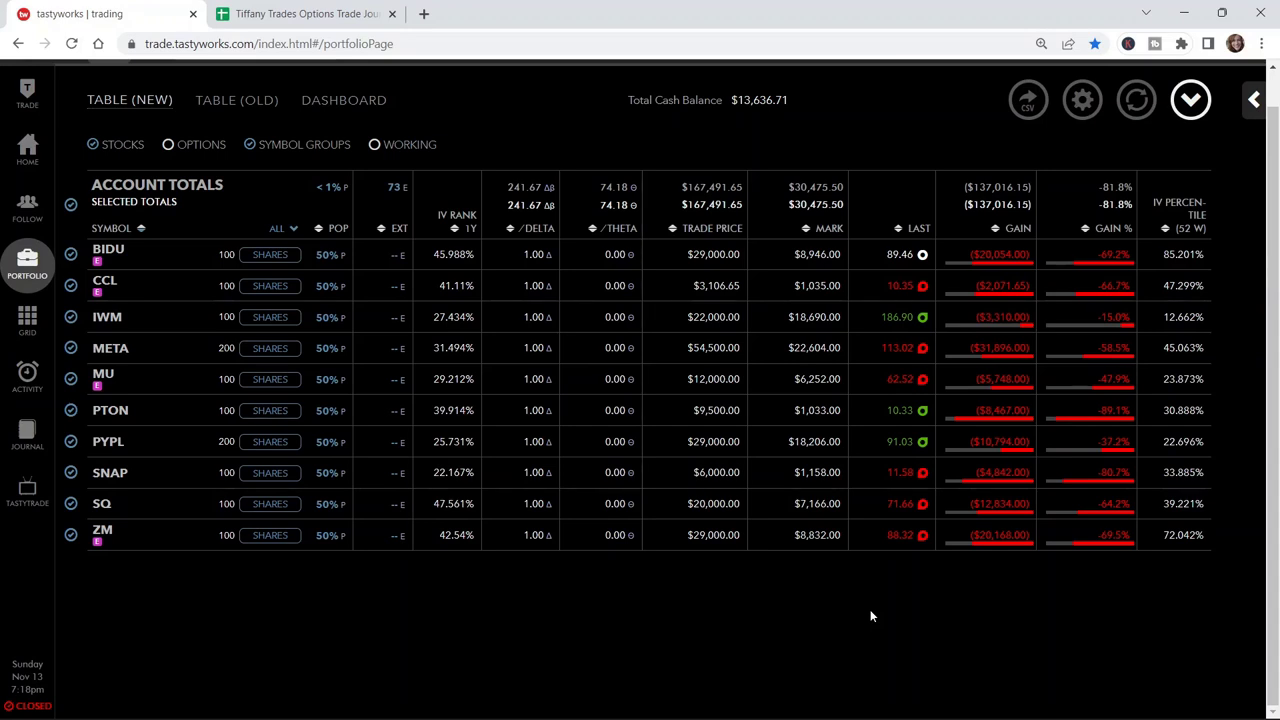
pyautogui.hotkey('ctrl', 'Tab')
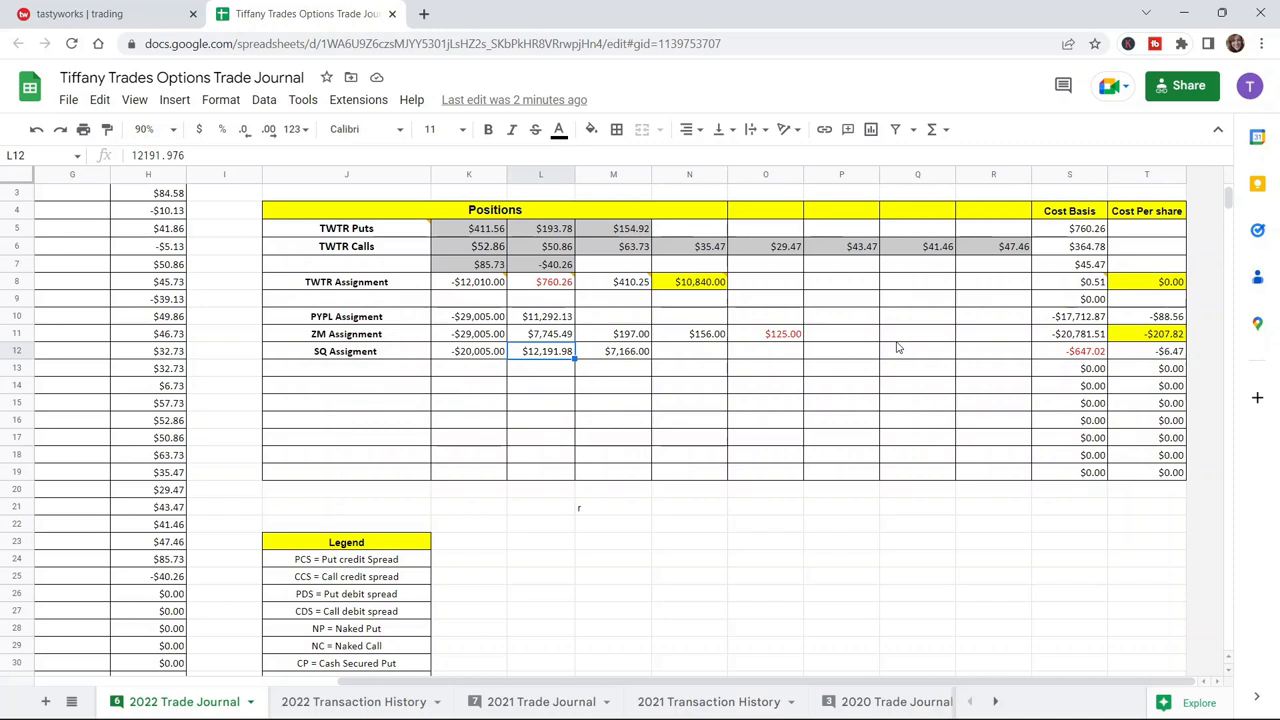
# Clear the trial SQ mark value from cell M12
pyautogui.click(767, 390)
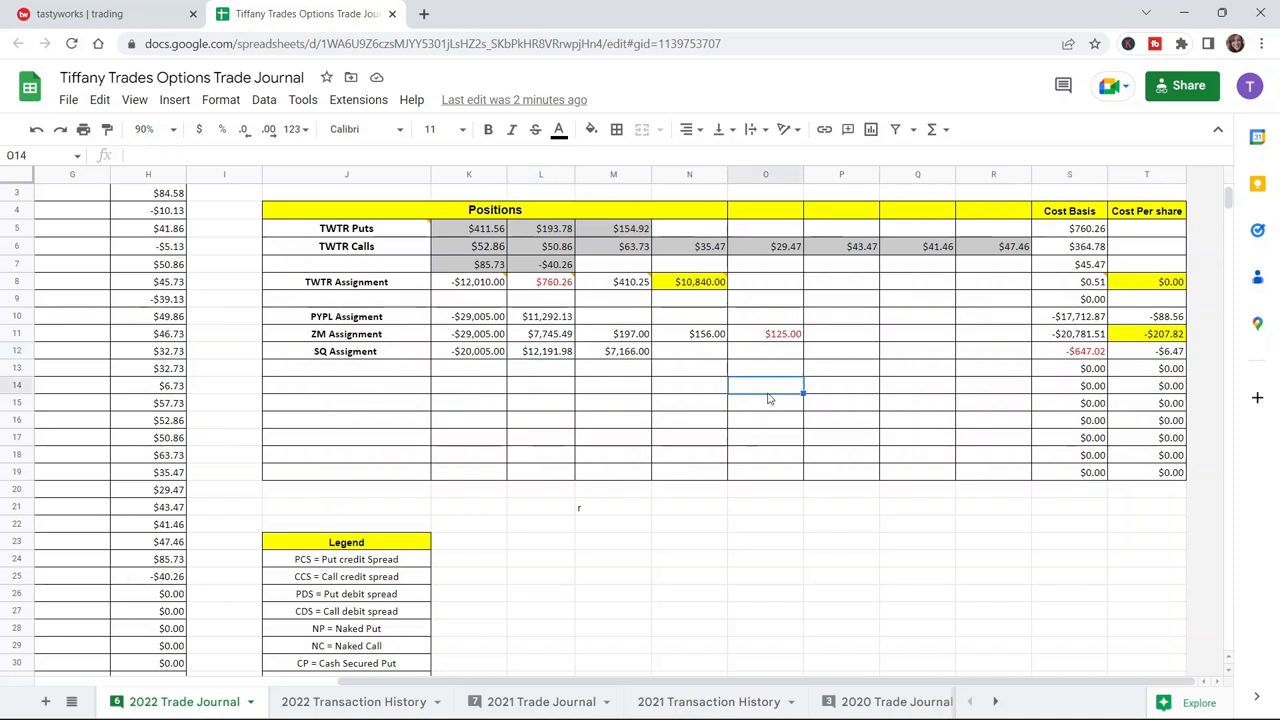
pyautogui.click(605, 356)
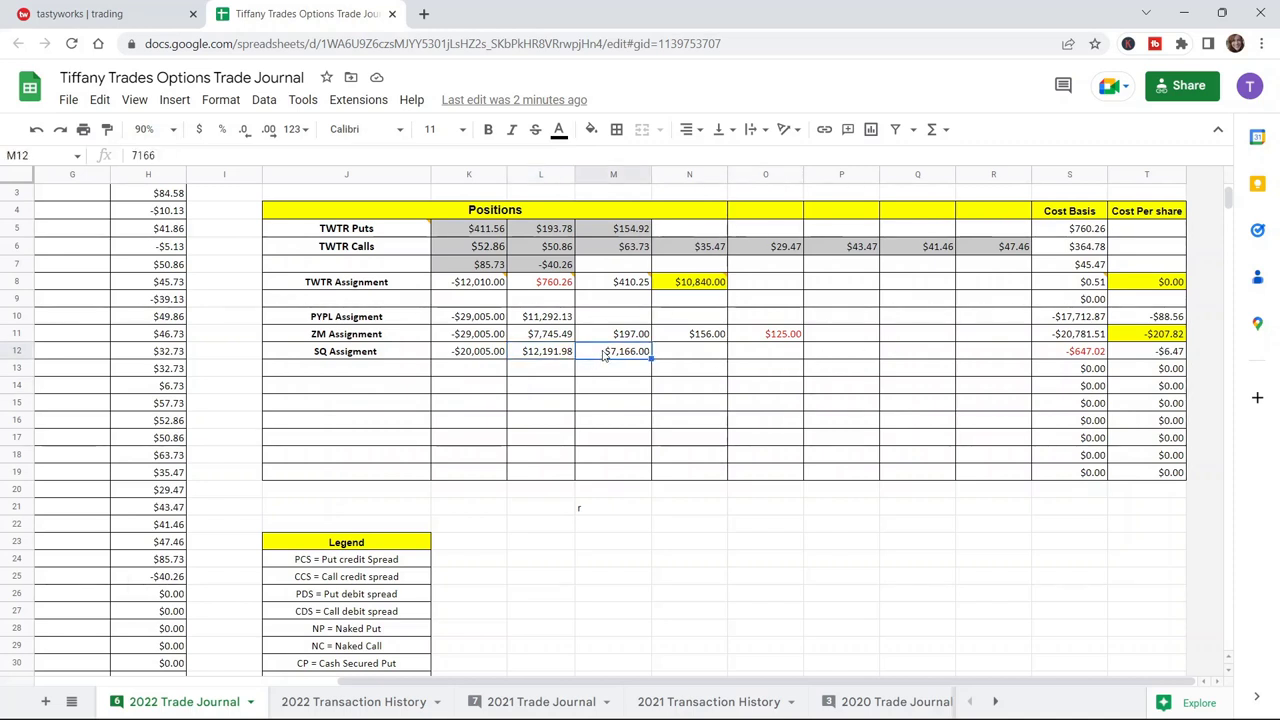
pyautogui.press('Delete')
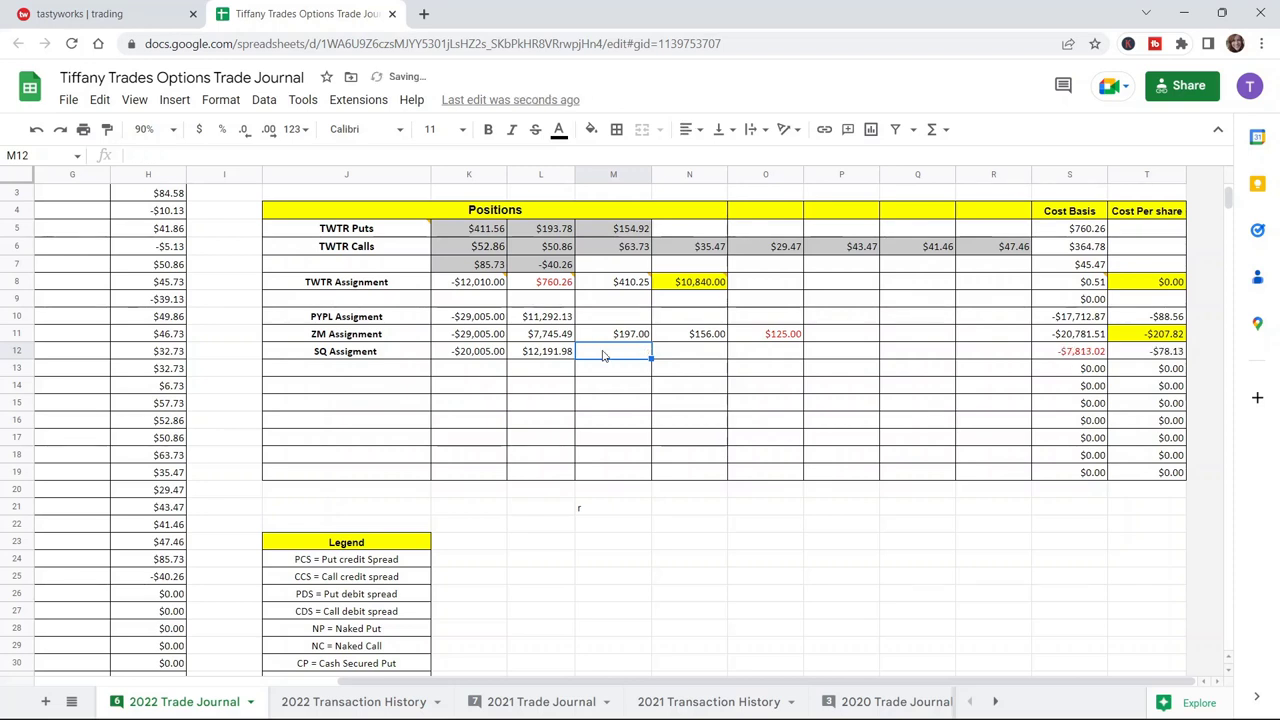
# Restore the text color of the SQ cost basis in cell S12 to black
pyautogui.press('Right')
pyautogui.press('Right')
pyautogui.press('Right')
pyautogui.press('Right')
pyautogui.press('Right')
pyautogui.press('Right')
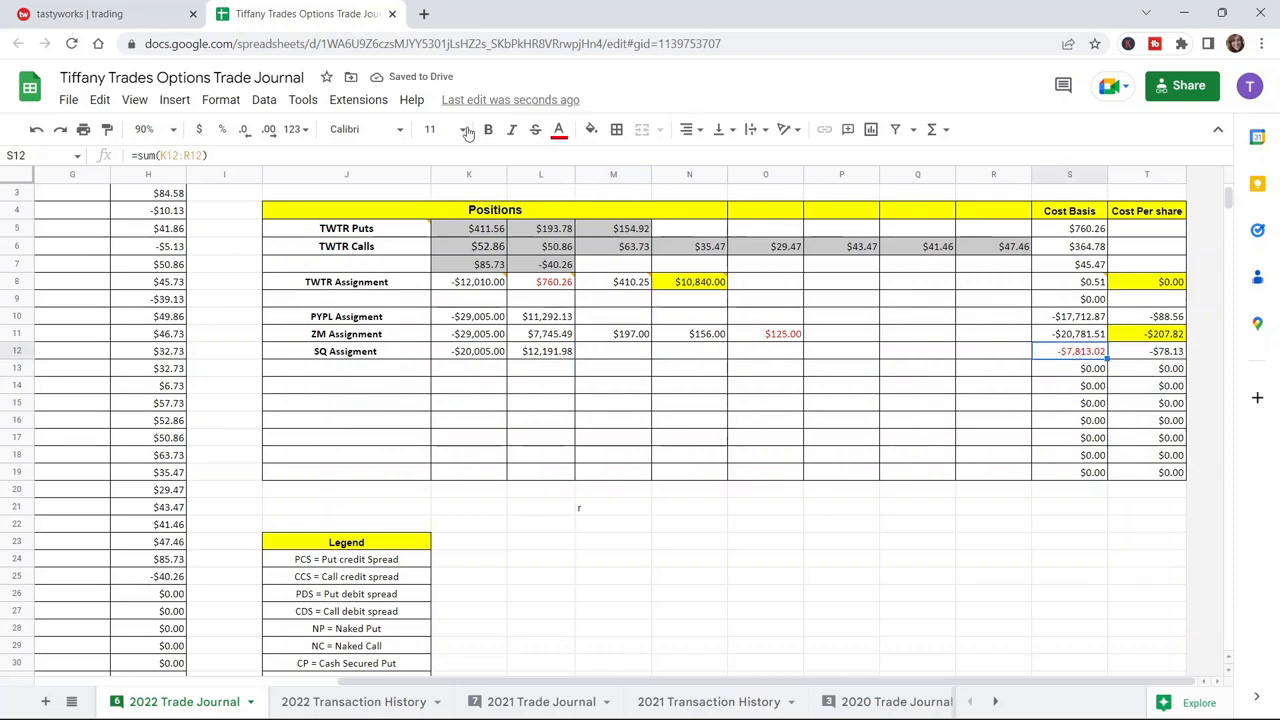
pyautogui.click(559, 129)
pyautogui.click(569, 201)
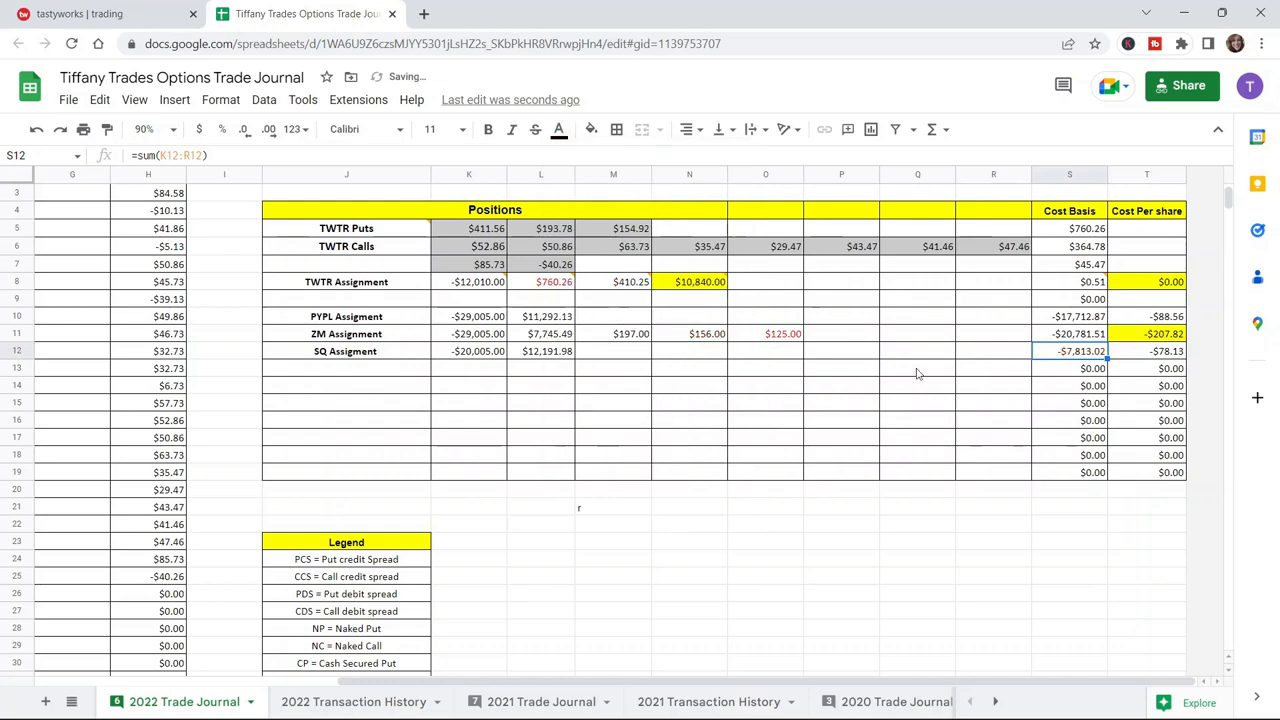
# Recheck the SQ cost per share in cell T12 and compare it with the position's prices in the tastyworks portfolio
pyautogui.click(1145, 358)
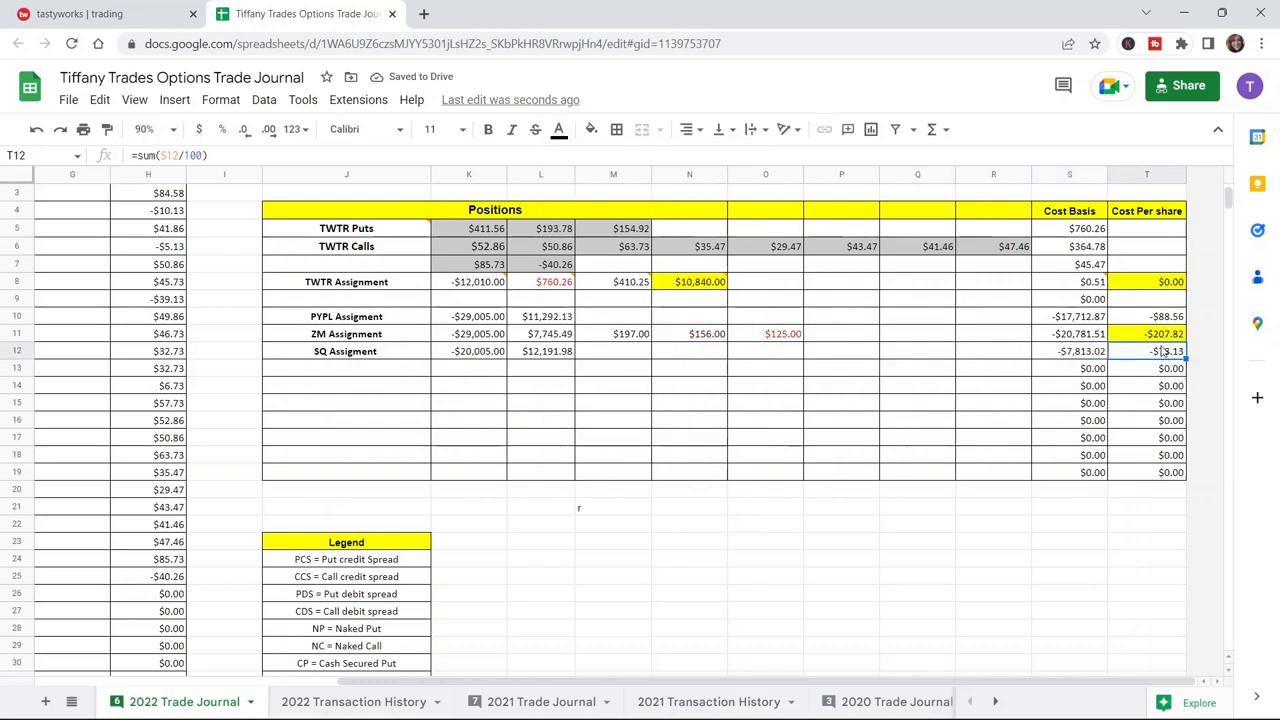
pyautogui.click(80, 14)
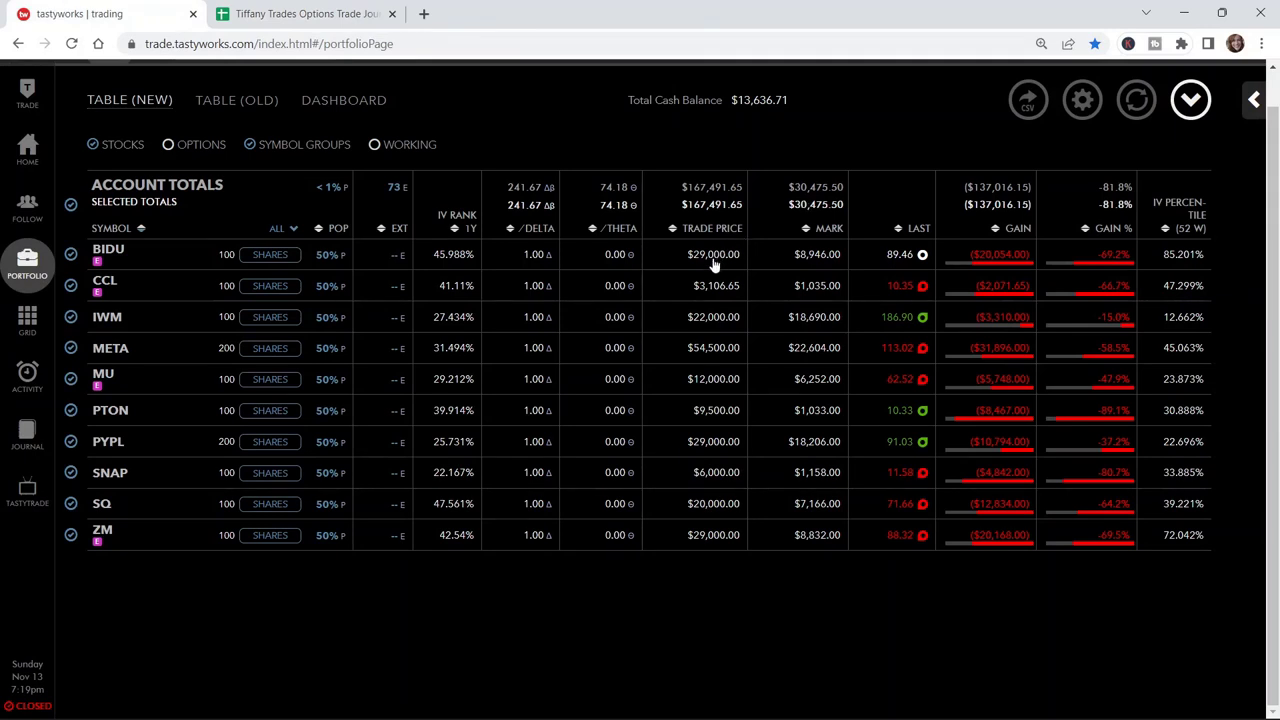